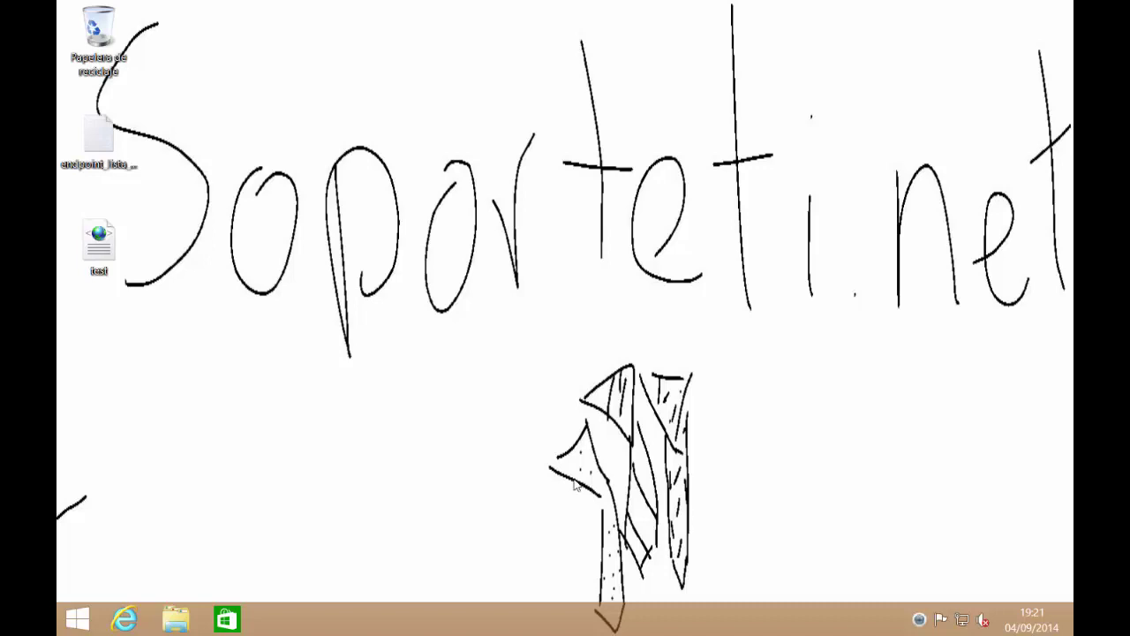
- Open ESET Endpoint Security and view its Control web and Amenazas detectadas log files
click(919, 619)
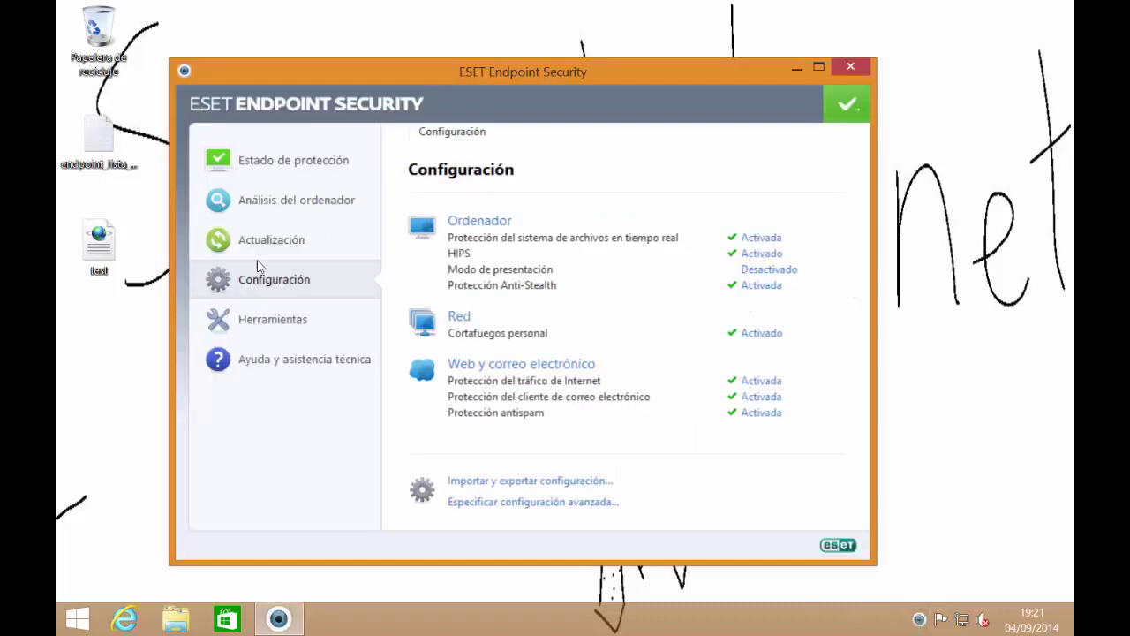
click(272, 320)
click(468, 237)
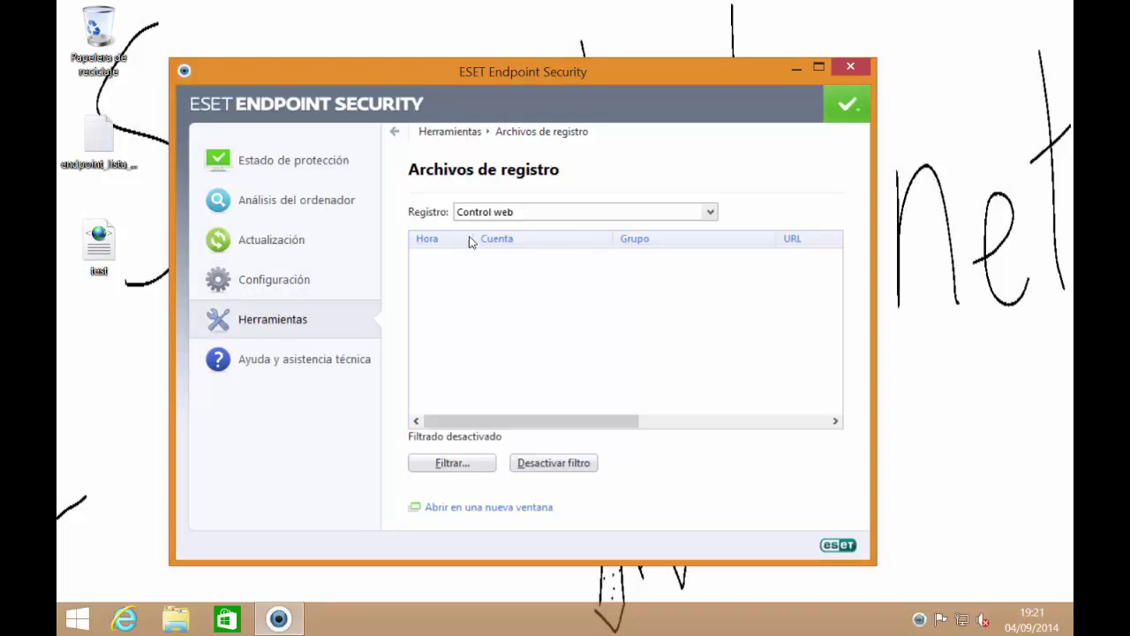
click(513, 212)
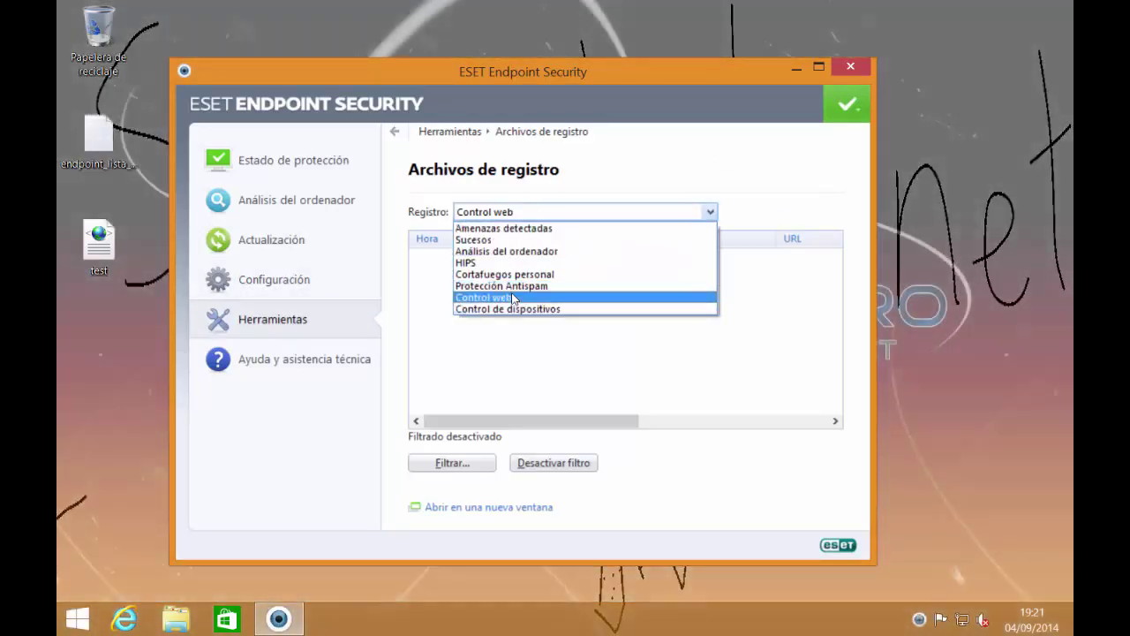
click(512, 298)
click(512, 212)
click(504, 228)
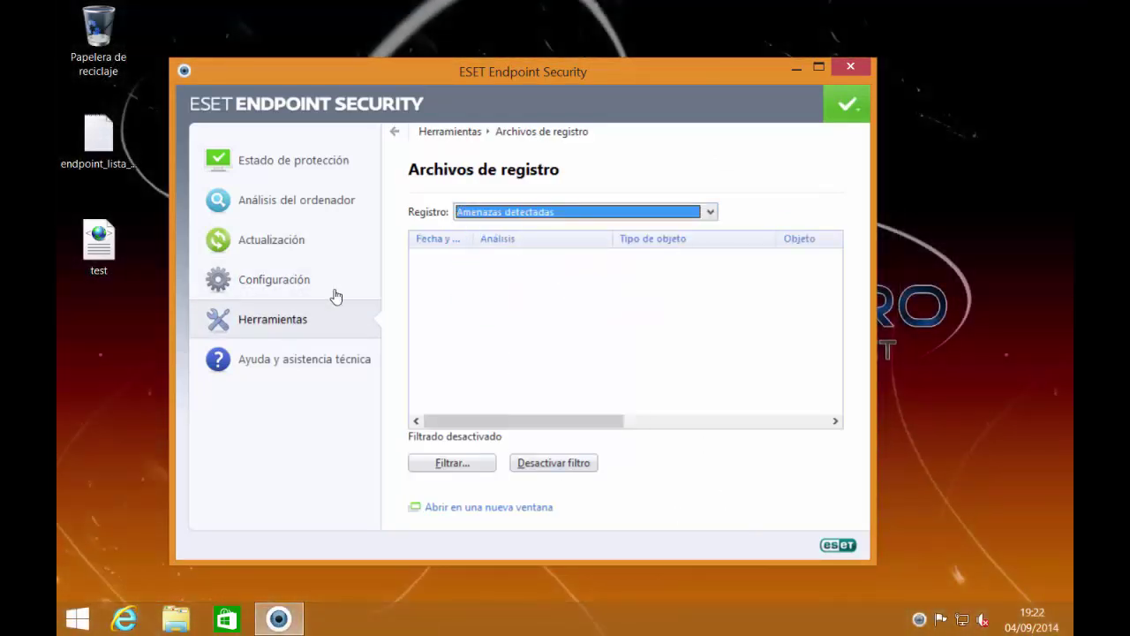
- Delete soporteti.net from the list of addresses excluded from filtering in the advanced URL address management settings
click(274, 288)
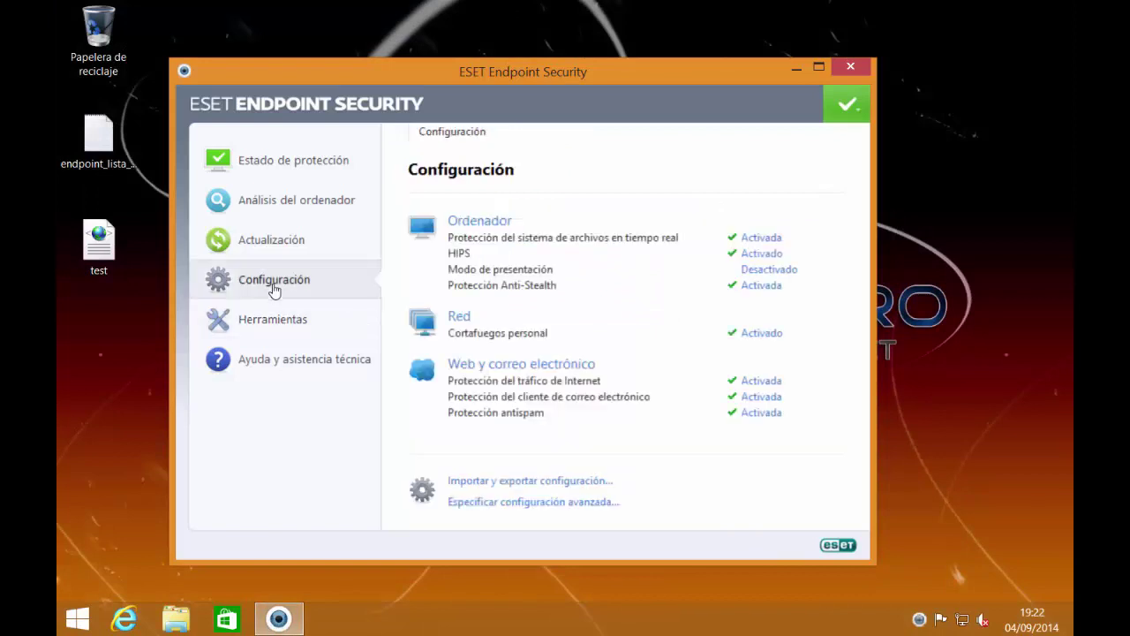
click(492, 503)
click(195, 202)
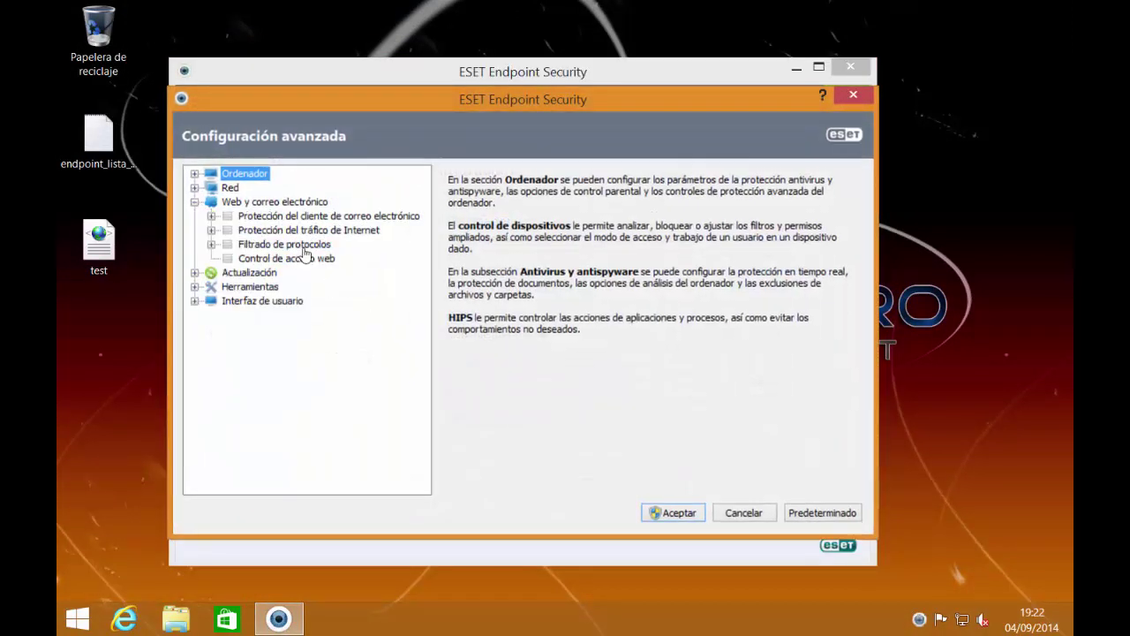
click(211, 230)
click(312, 258)
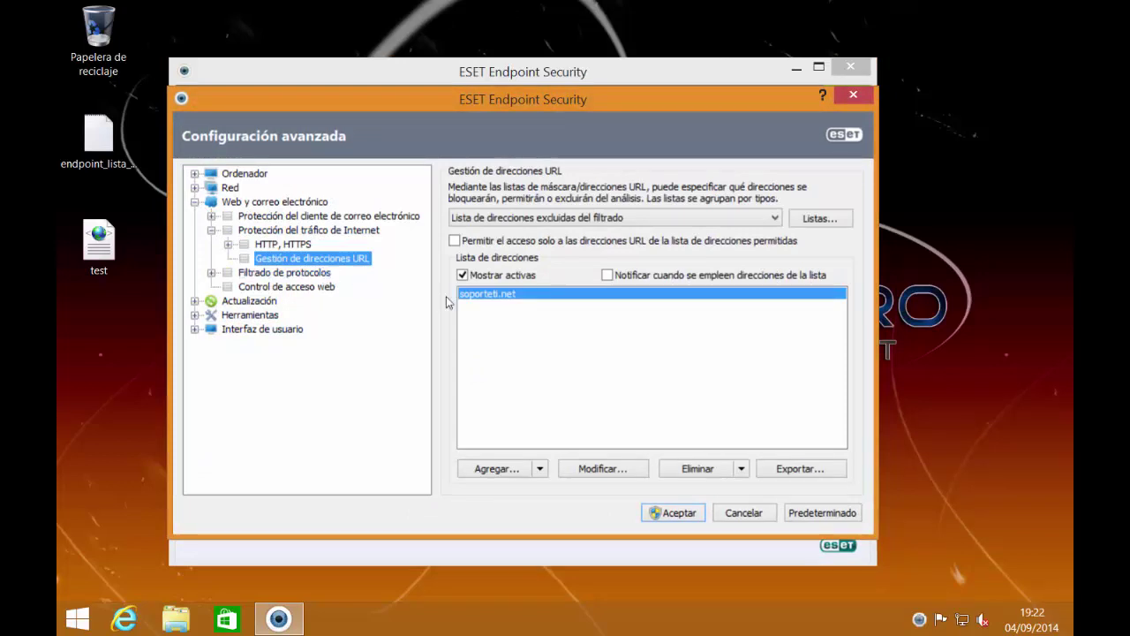
click(692, 475)
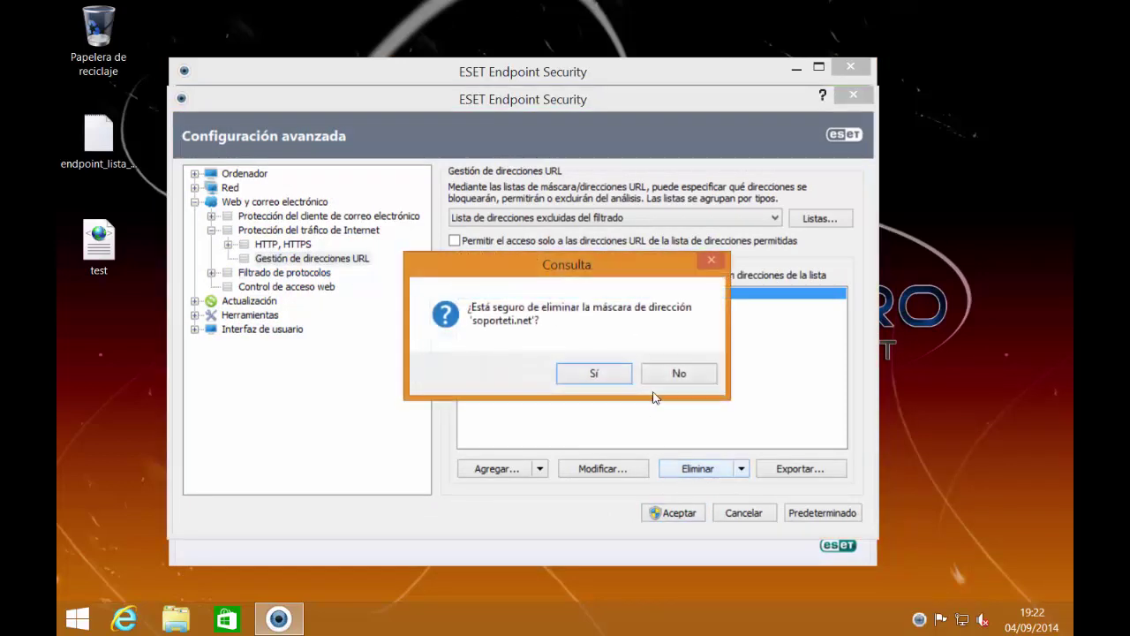
click(590, 371)
- Delete the soporteti.net, *facebook* and *google.* masks from the blocked address list
click(588, 218)
click(543, 245)
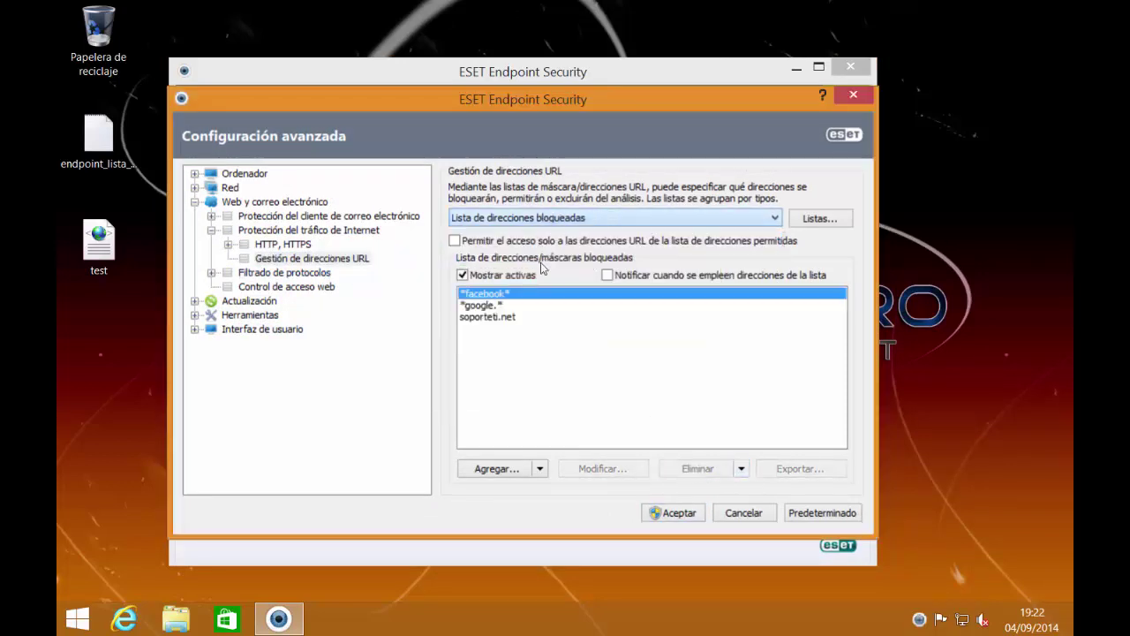
click(508, 317)
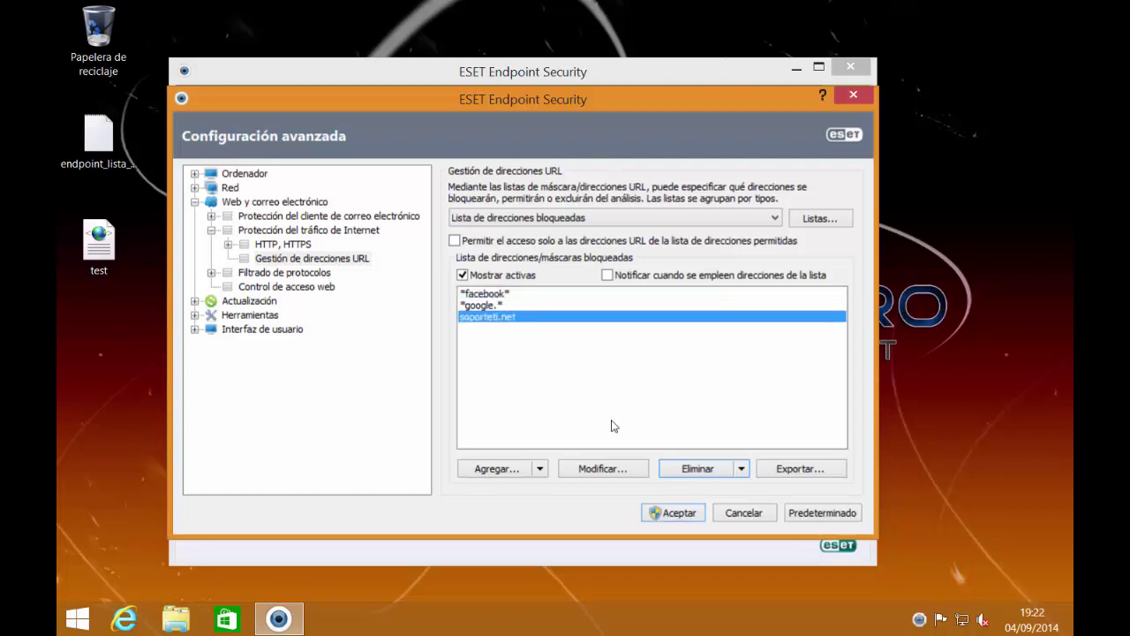
click(694, 469)
click(590, 370)
click(704, 474)
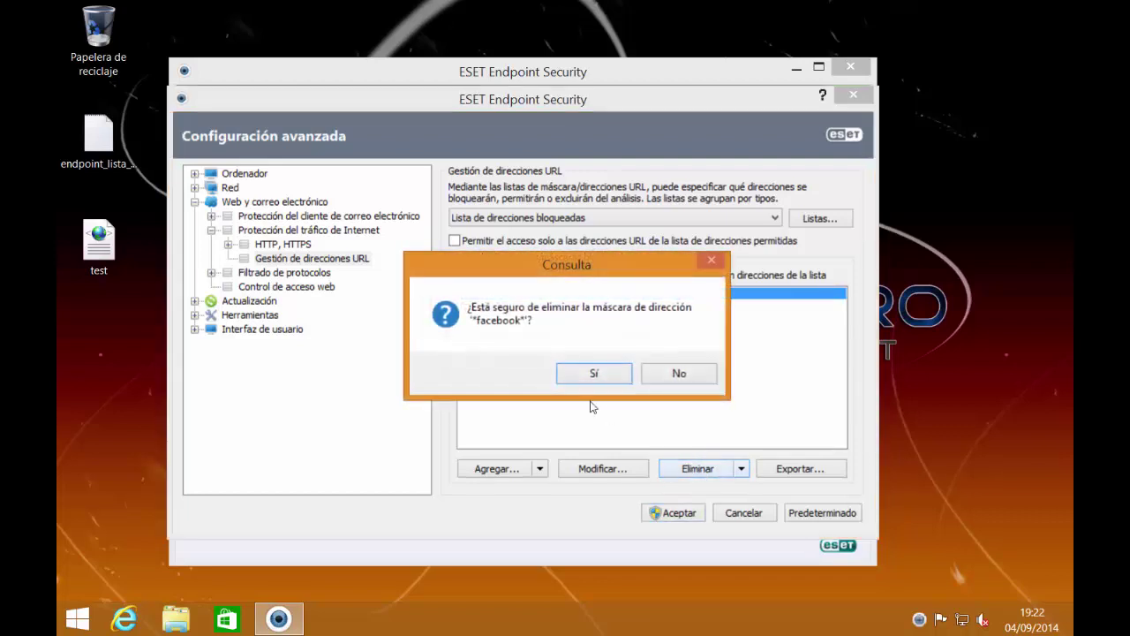
click(590, 372)
click(698, 470)
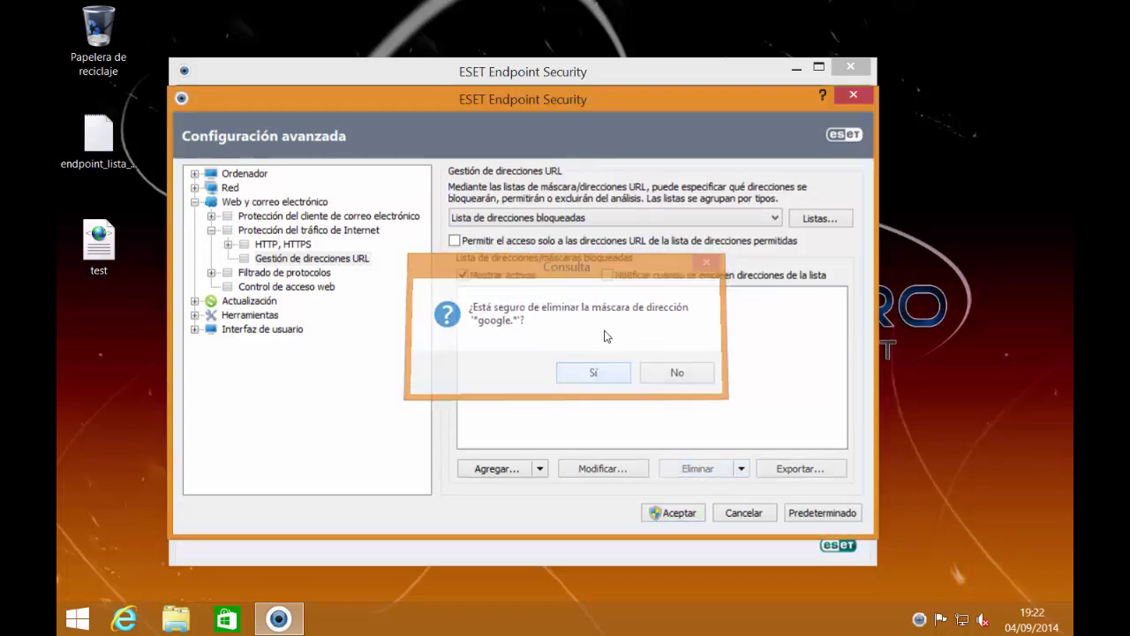
click(592, 372)
- Check the list of allowed addresses and save the advanced configuration
click(544, 217)
click(543, 256)
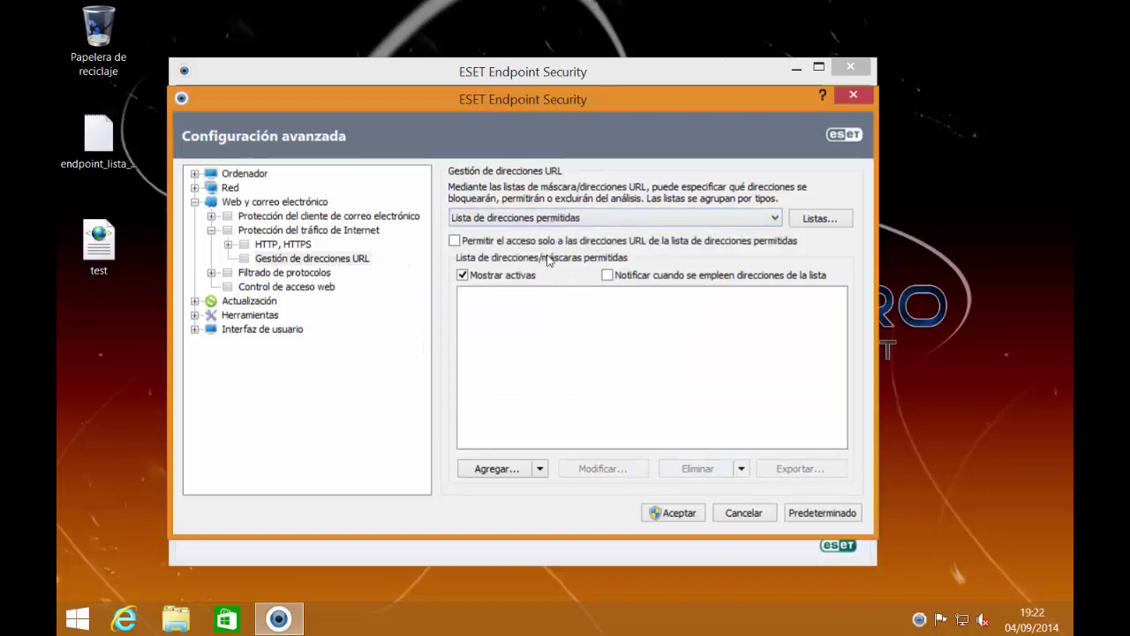
click(671, 508)
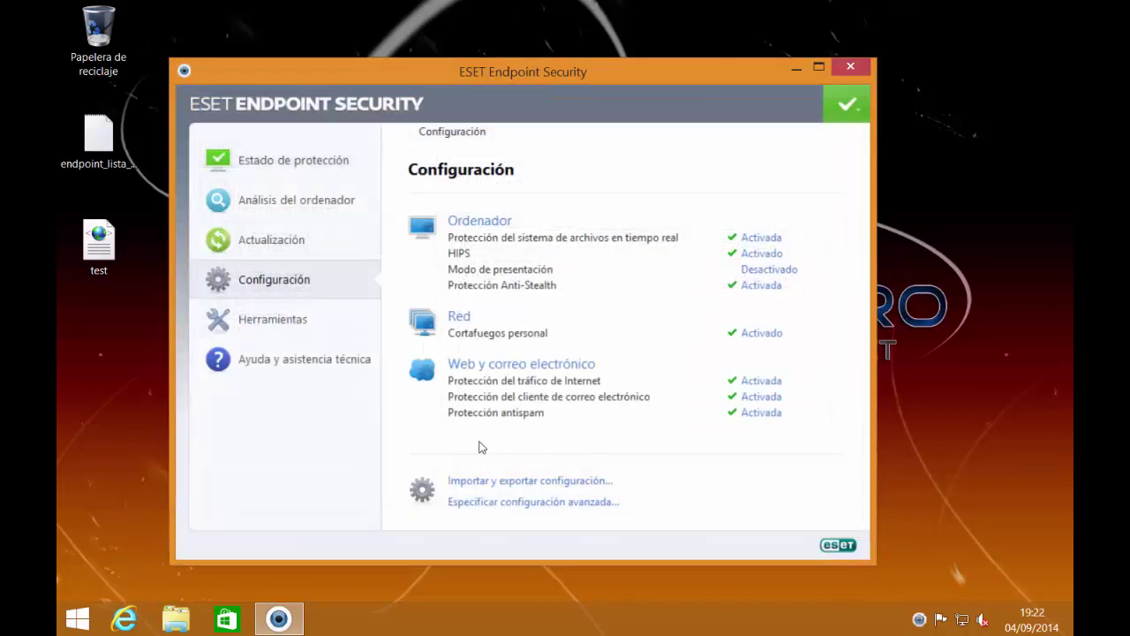
- Enable system integration for web access control in the advanced configuration
click(469, 500)
click(284, 288)
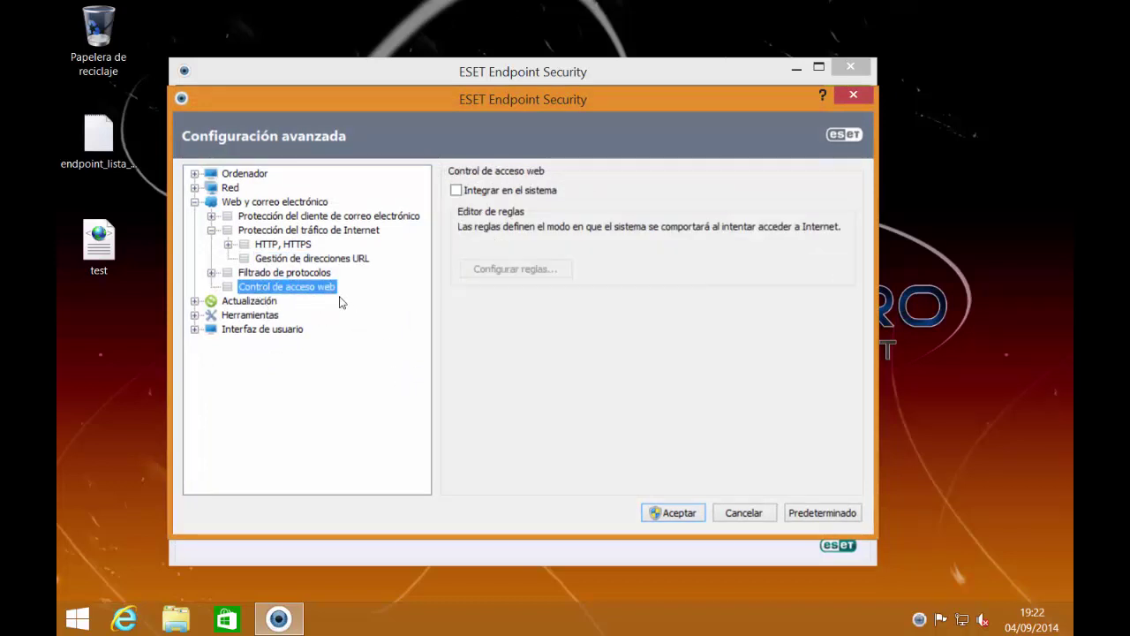
click(456, 190)
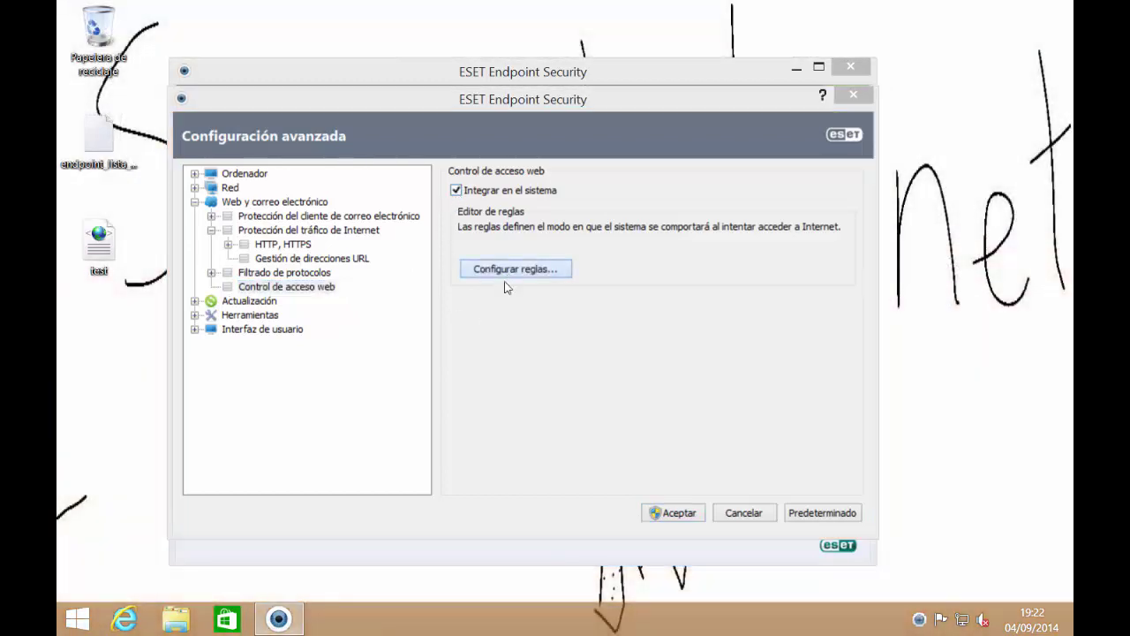
- Add a new web control rule and name it "SoporteTi control de acceso"
click(511, 269)
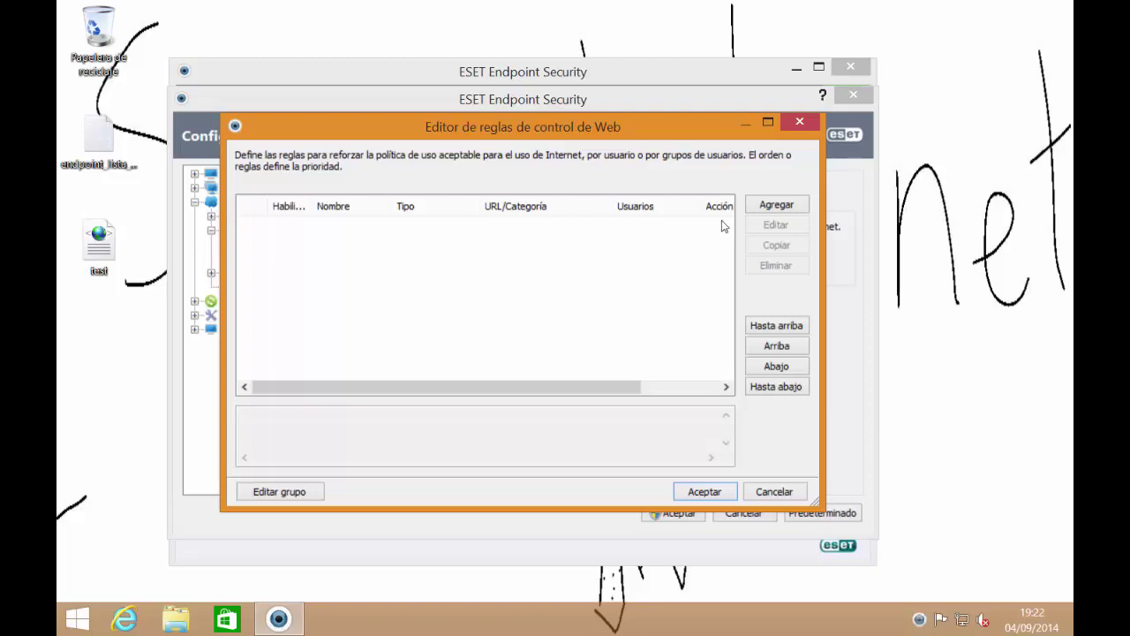
click(772, 205)
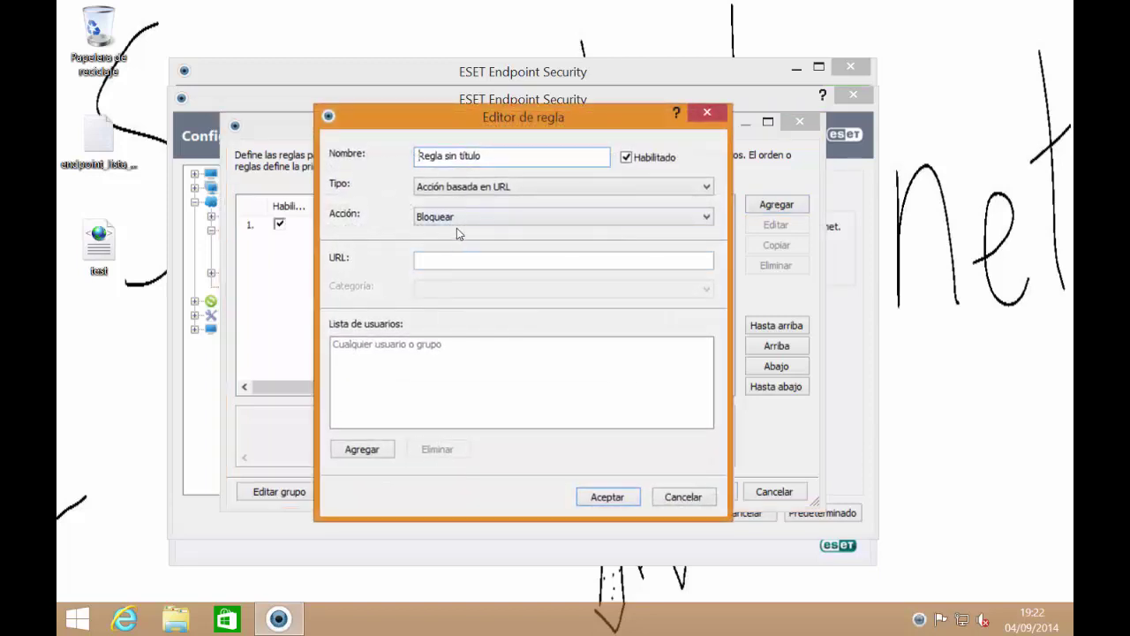
click(411, 162)
text(Soporete)
key(ctrl+a)
text(Sop)
- Set the rule to the URL-based action type with Permitir as its action and soporteti.* as its URL, and save the configuration
click(522, 191)
click(512, 201)
click(507, 217)
click(478, 235)
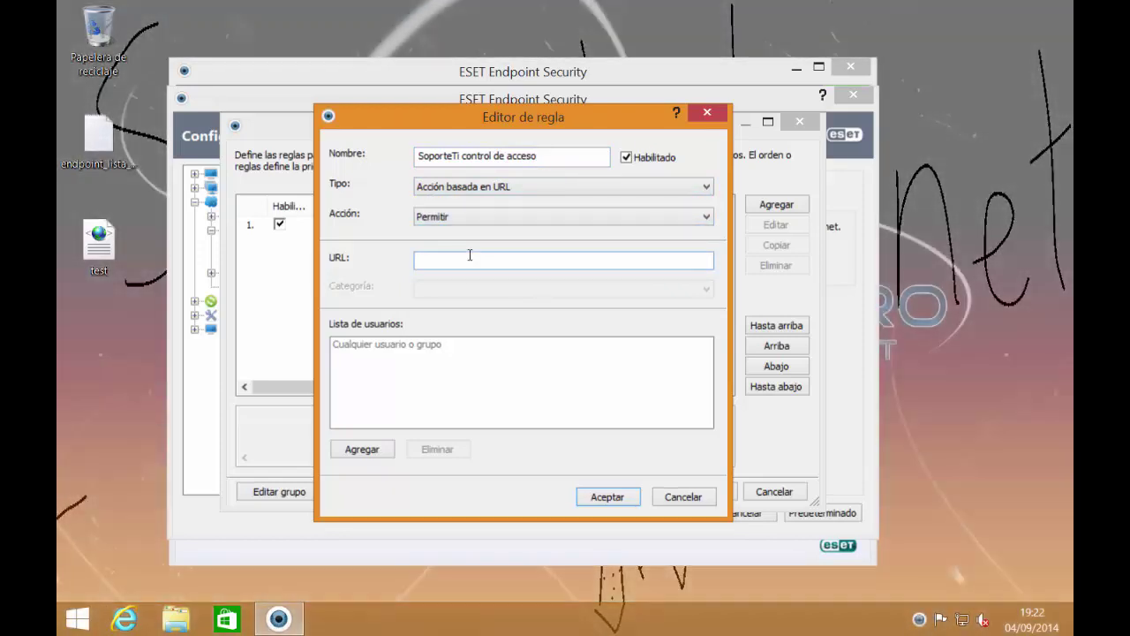
text(soporteti.*)
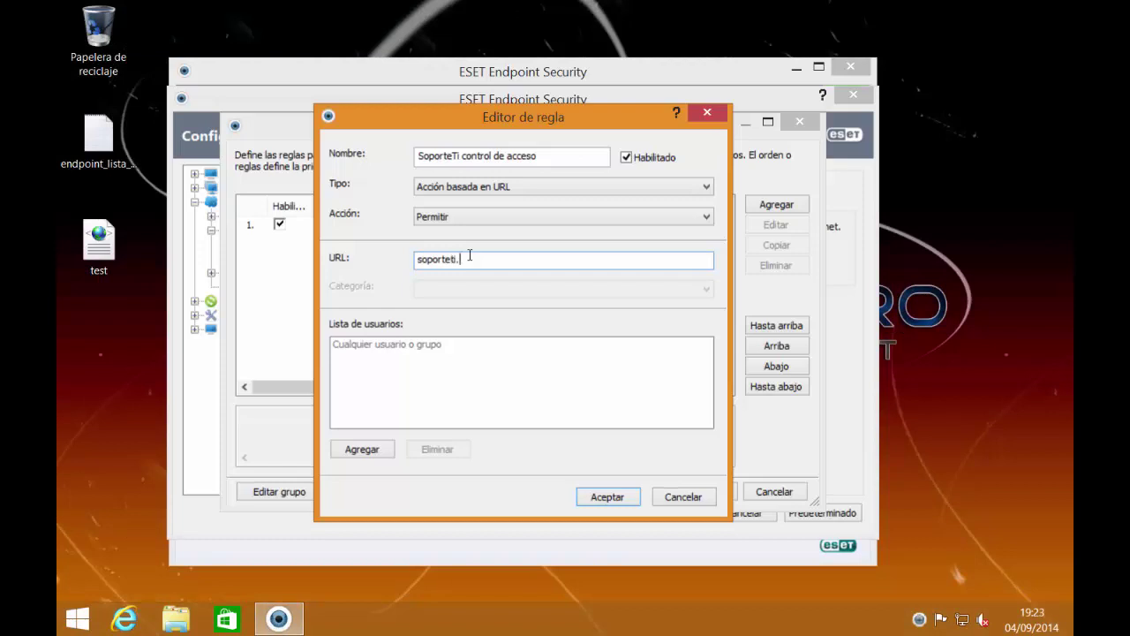
click(586, 499)
click(721, 498)
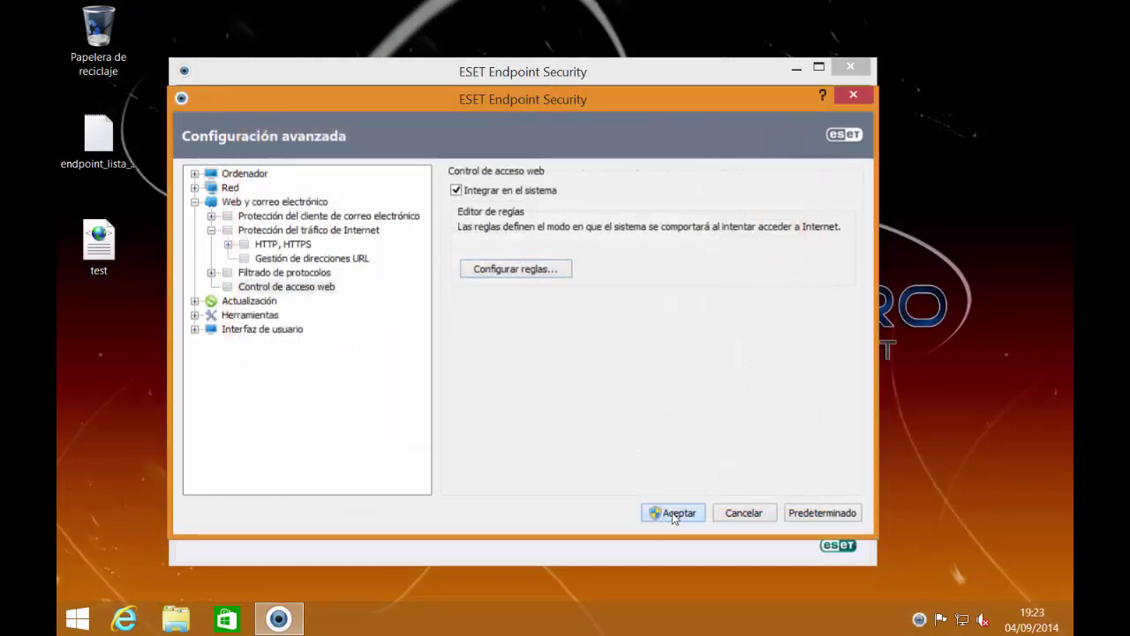
click(673, 514)
- Switch to Internet Explorer and load soporteti.net to test the rule
click(125, 620)
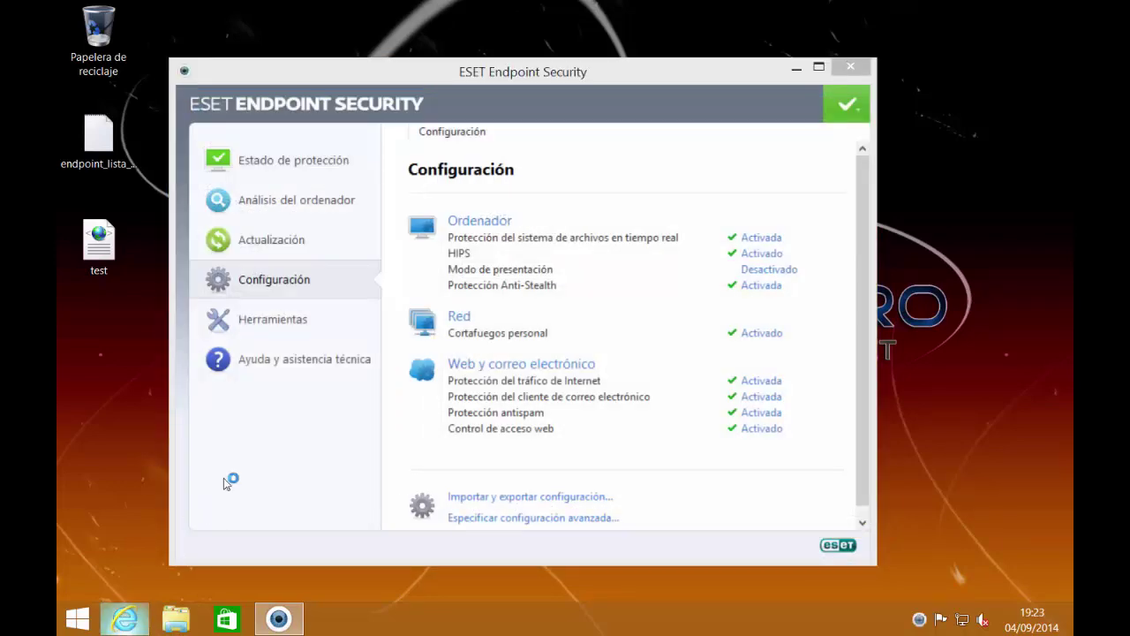
click(293, 35)
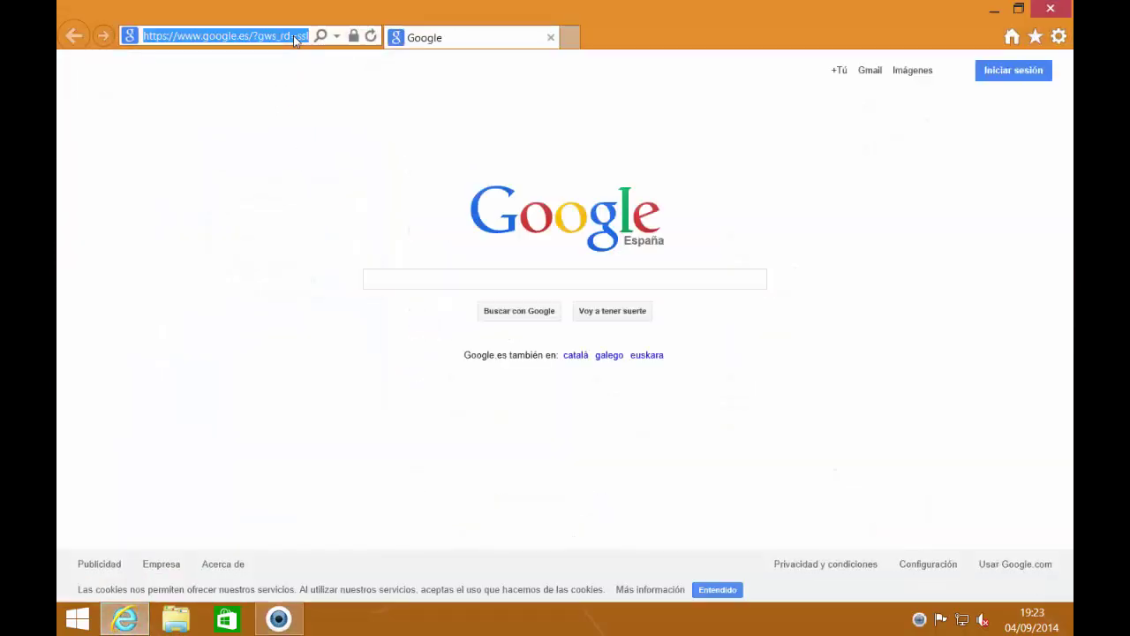
text(soporteti.net/)
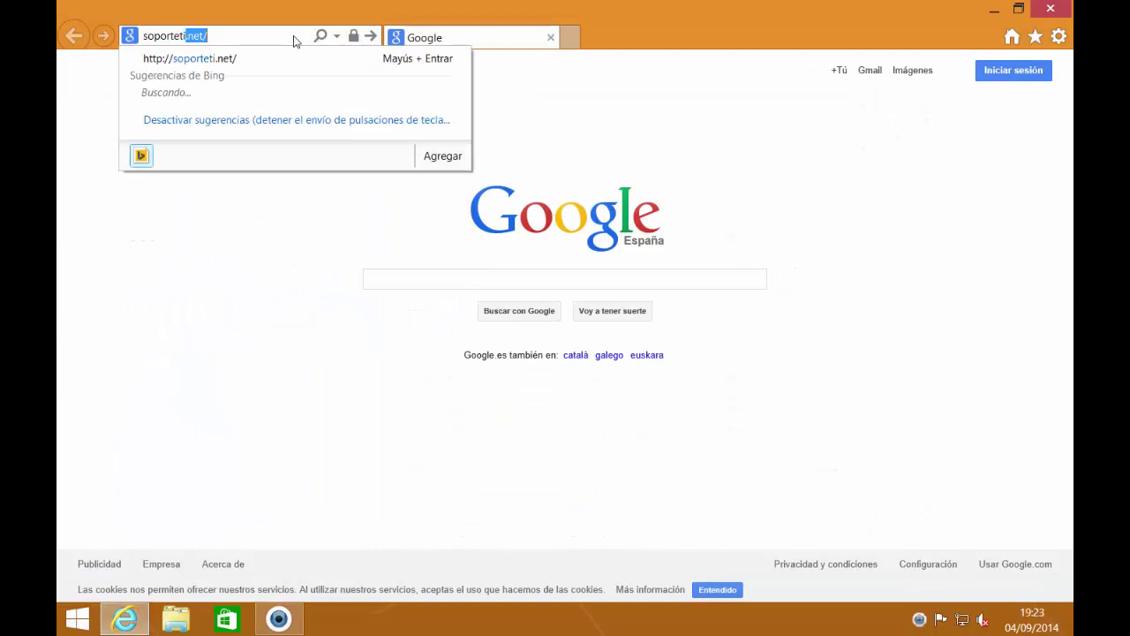
key(Return)
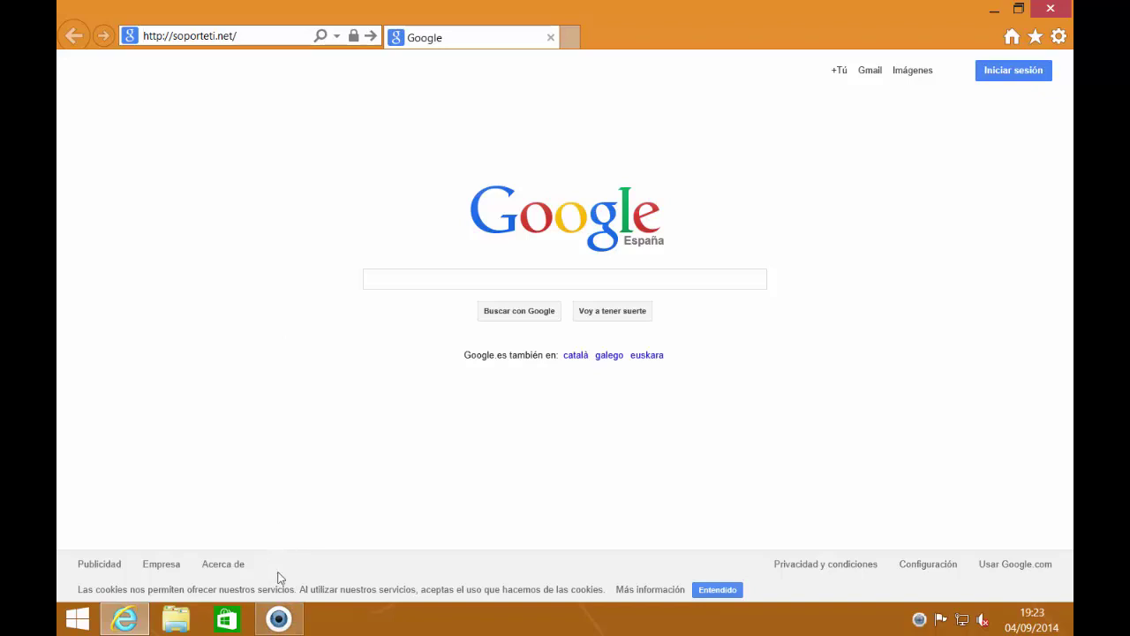
- Return to ESET Endpoint Security and view the Control web log file
mouse_move(277, 623)
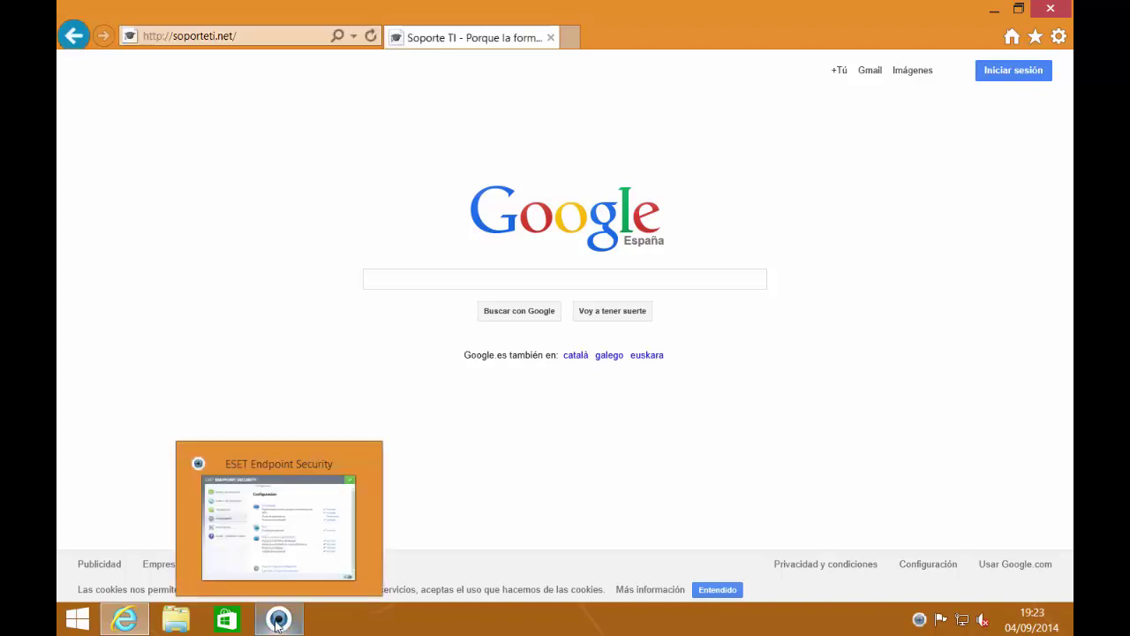
click(288, 620)
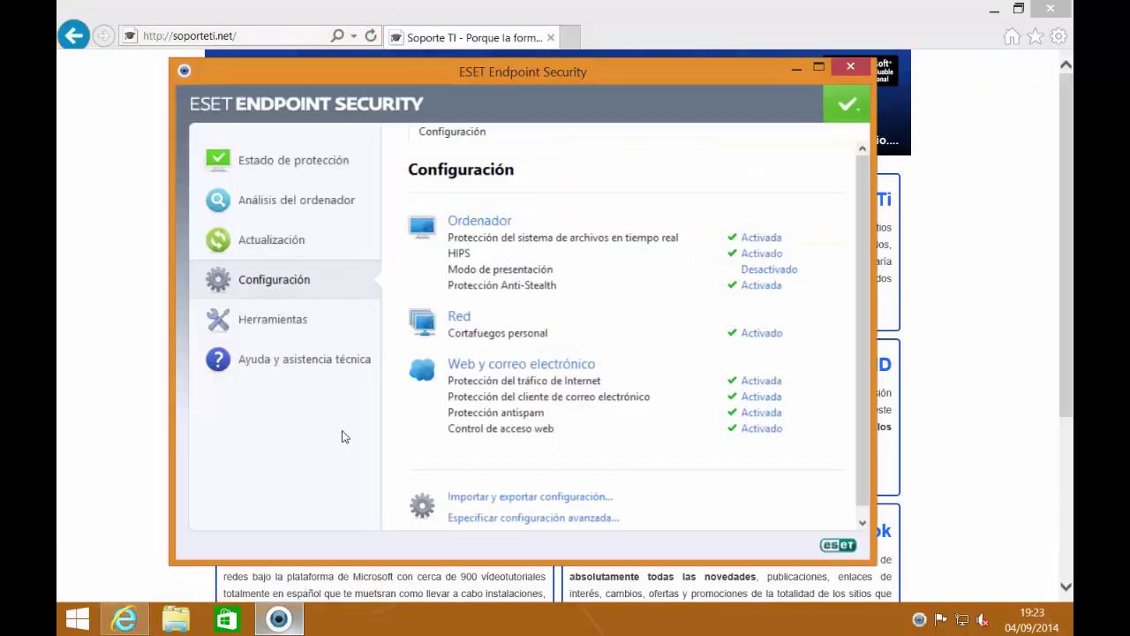
click(270, 319)
click(492, 228)
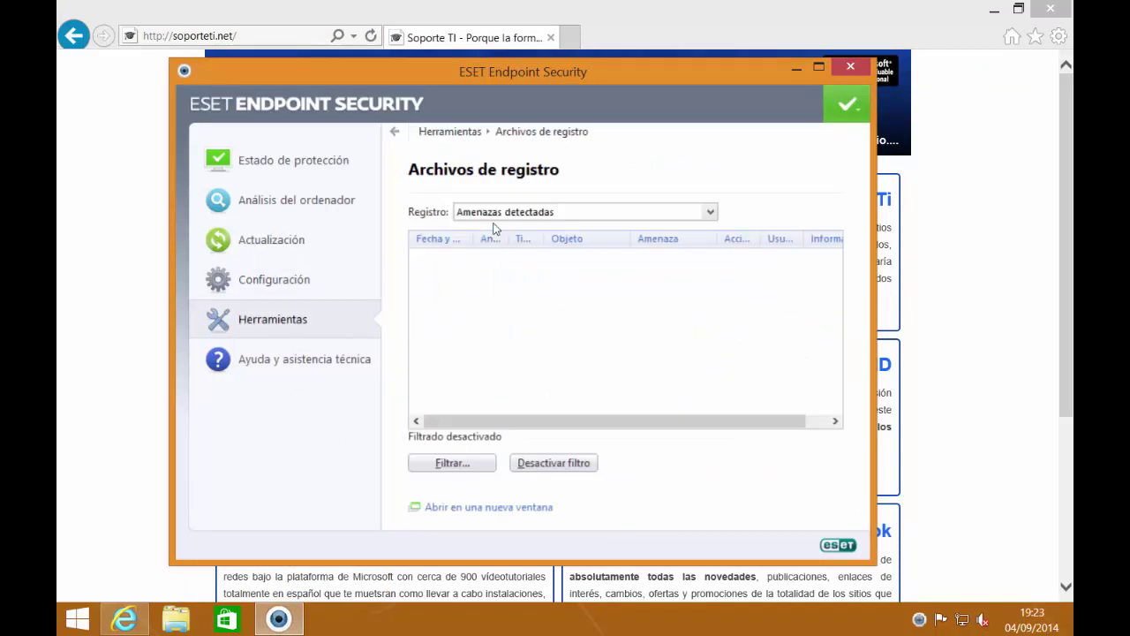
click(496, 212)
click(505, 298)
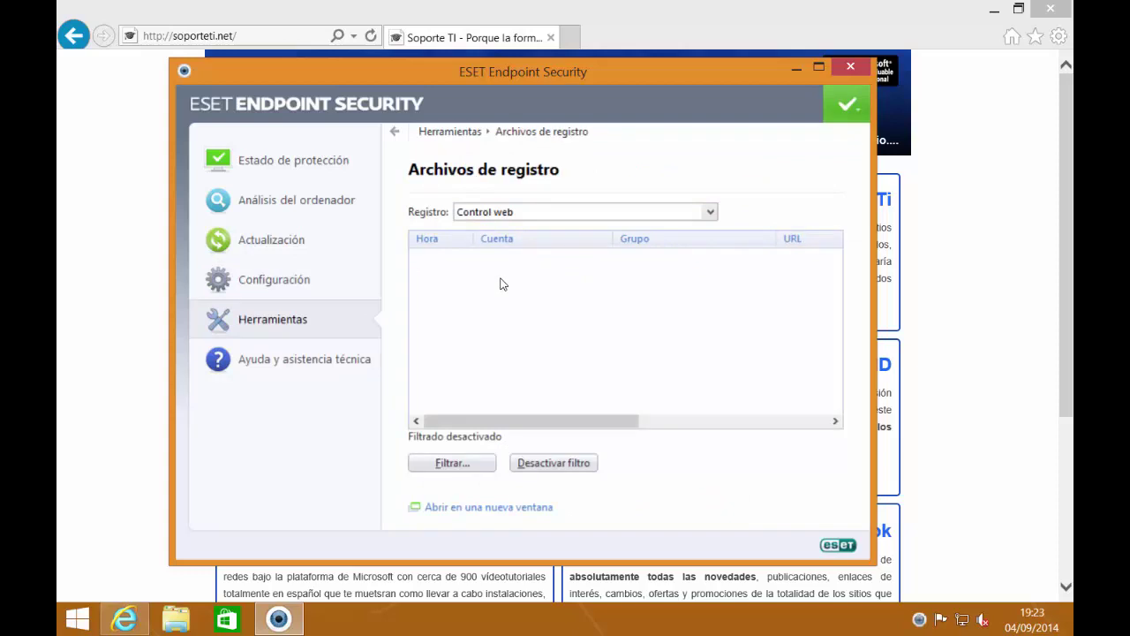
- Change the "SoporteTi control de acceso" rule's URL to soporteti.net and save the configuration
click(295, 284)
click(491, 519)
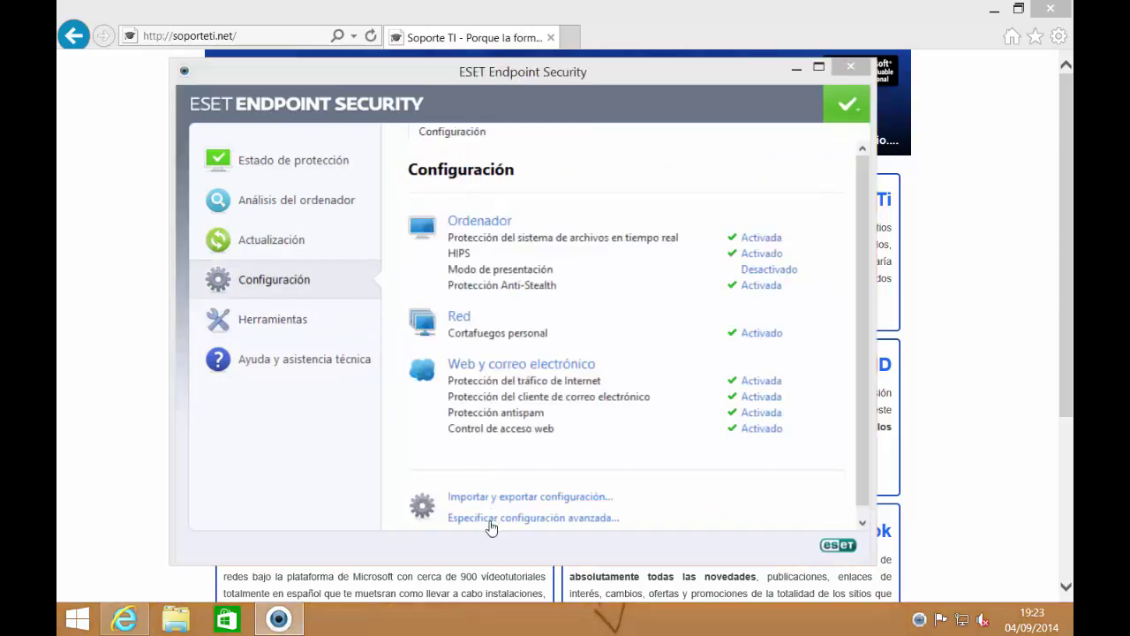
click(497, 270)
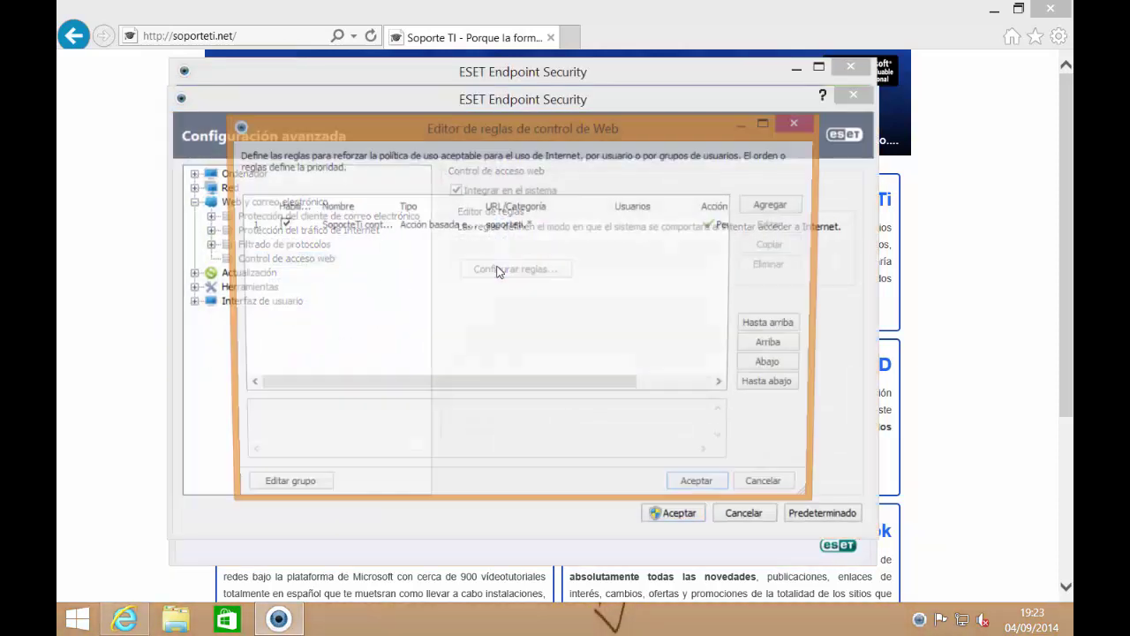
double_click(495, 225)
drag(480, 262, 303, 267)
text(soporteti.net)
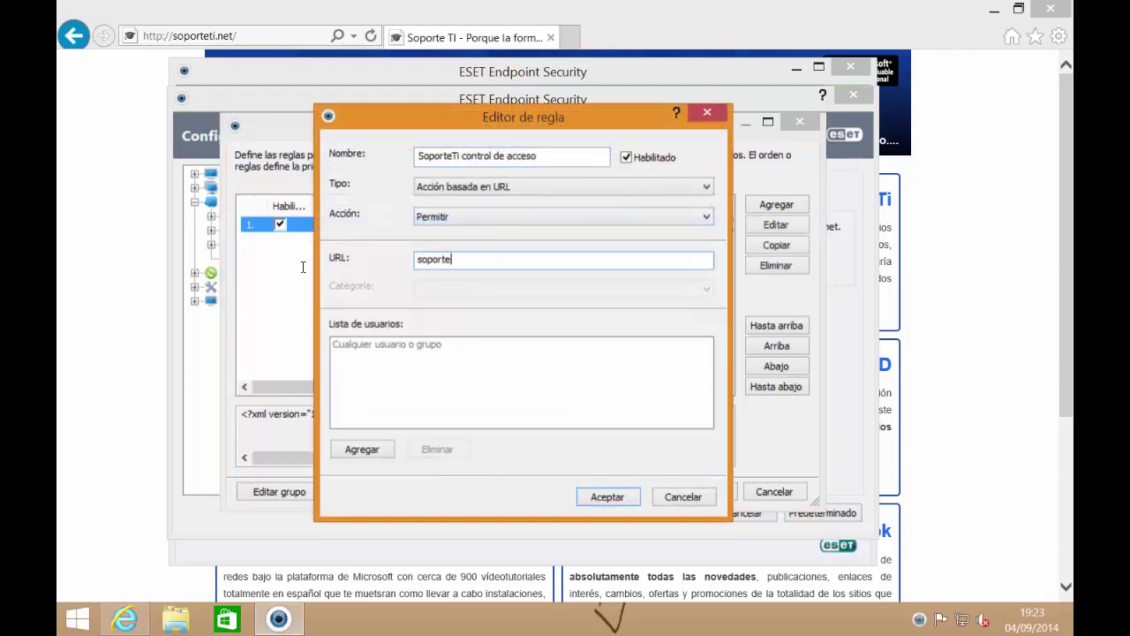
click(587, 497)
click(699, 496)
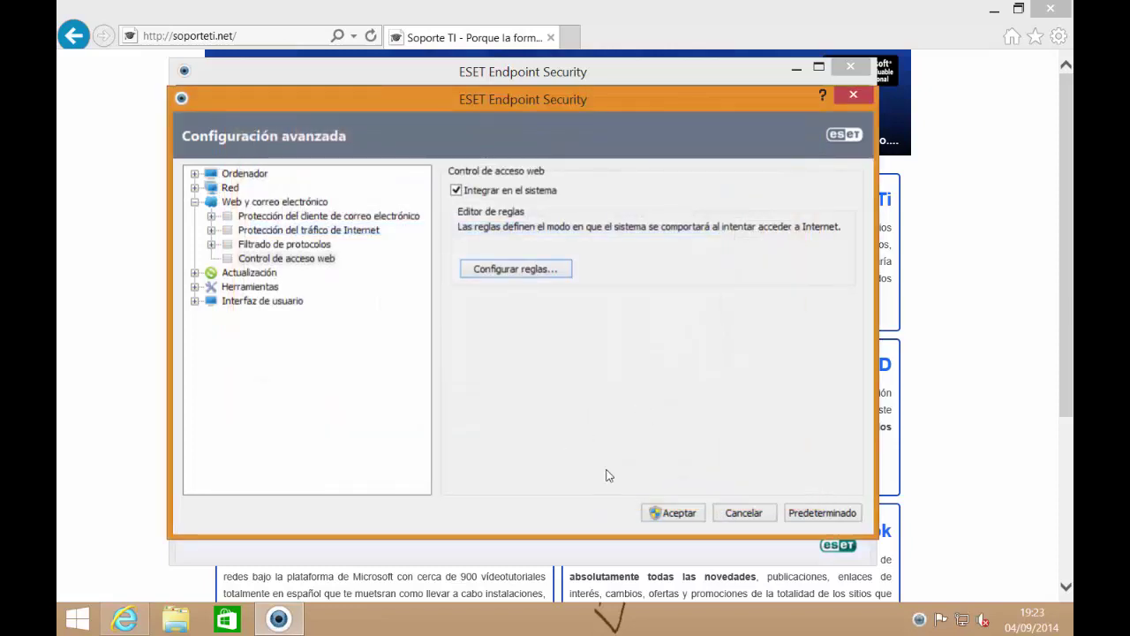
click(672, 513)
- Switch to Internet Explorer, go back to the Google page, and load soporteti.net again to test the rule
click(163, 422)
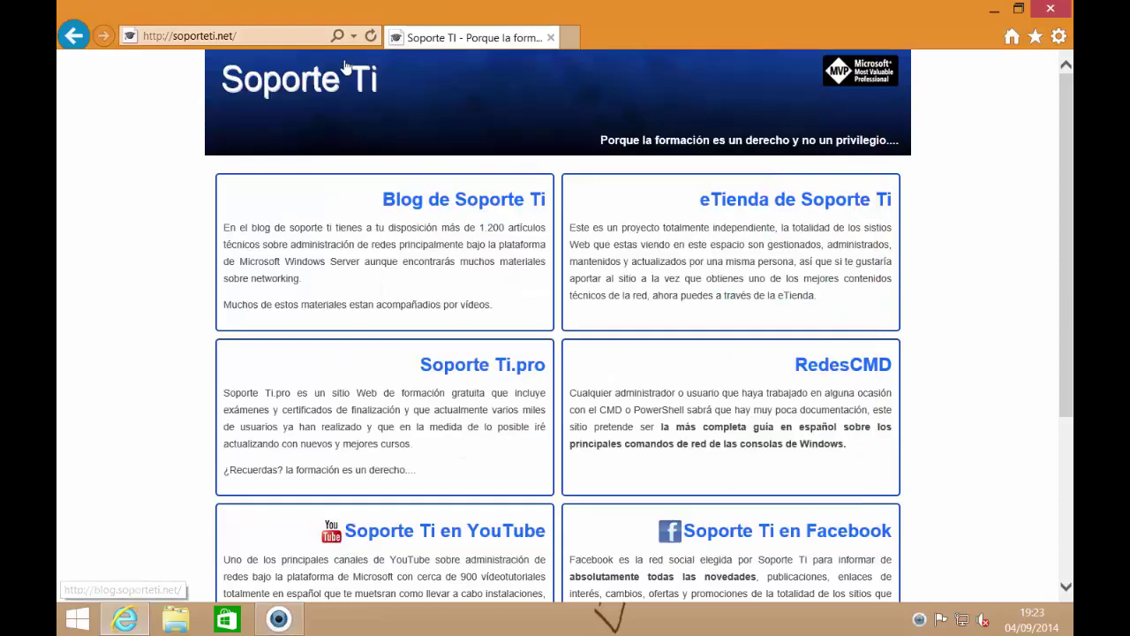
click(75, 36)
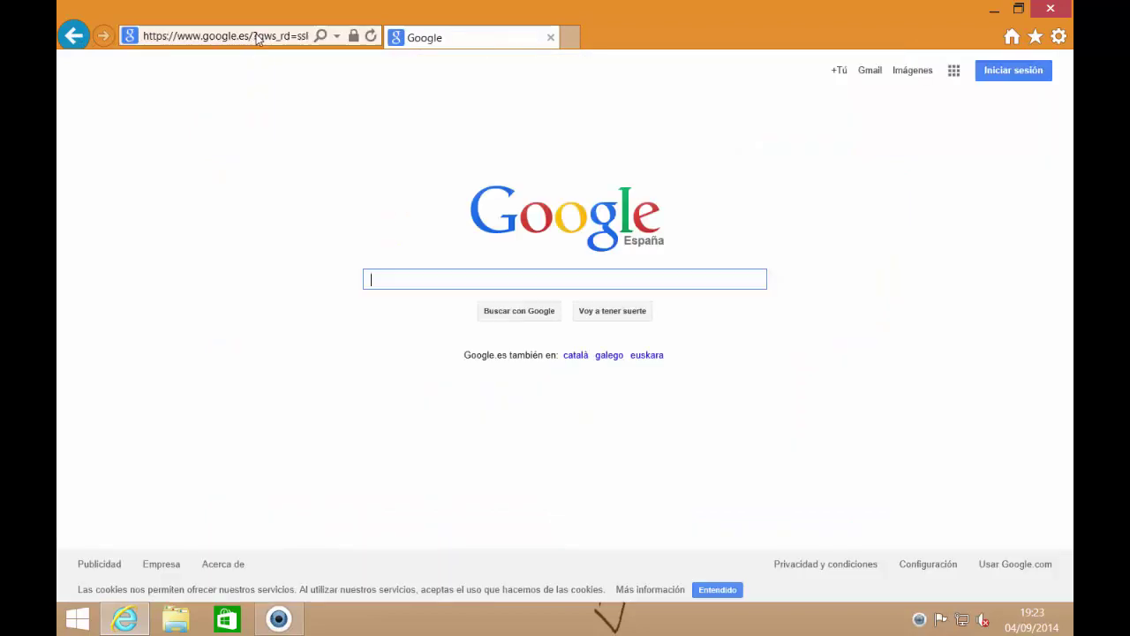
click(256, 36)
text(soporteti)
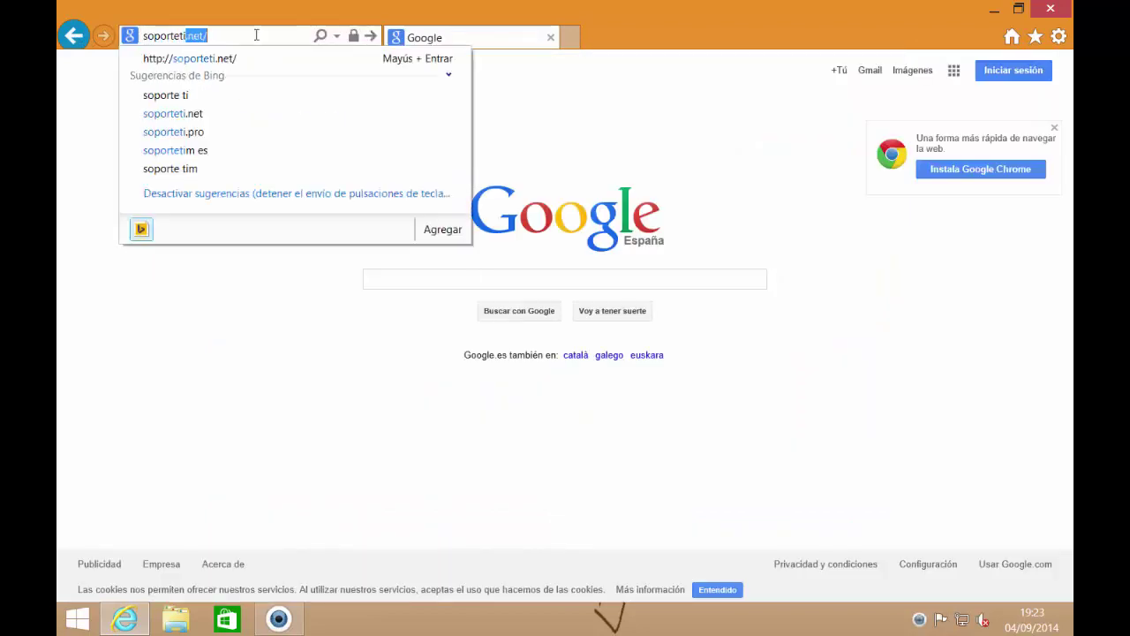
text(.net)
key(Return)
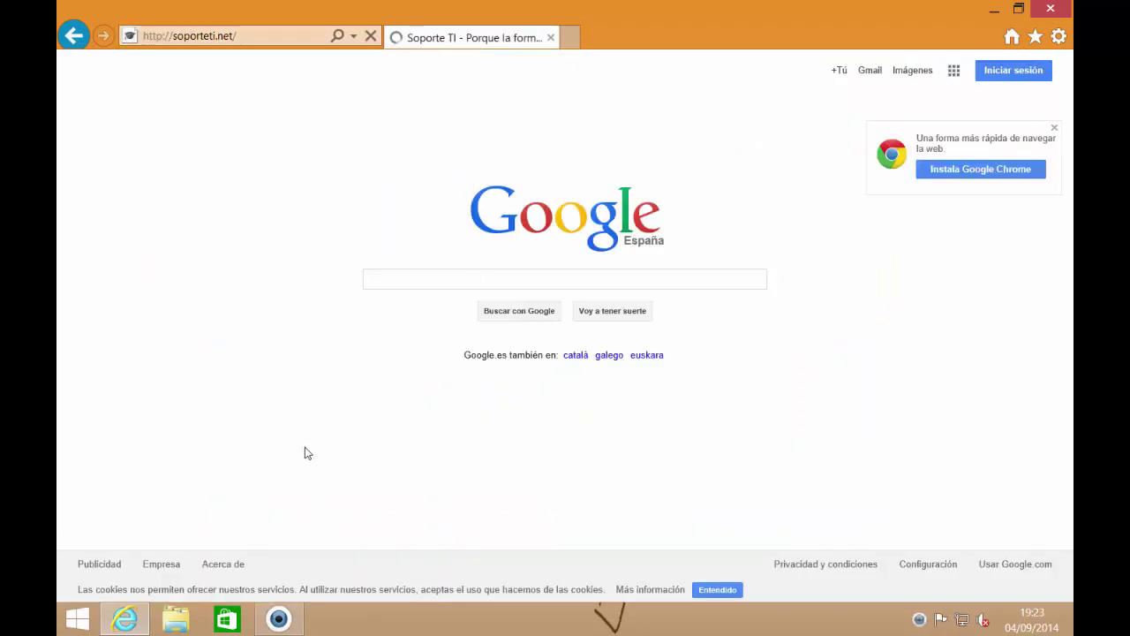
- Return to ESET Endpoint Security and examine the URL and match columns of the Control web log
click(278, 618)
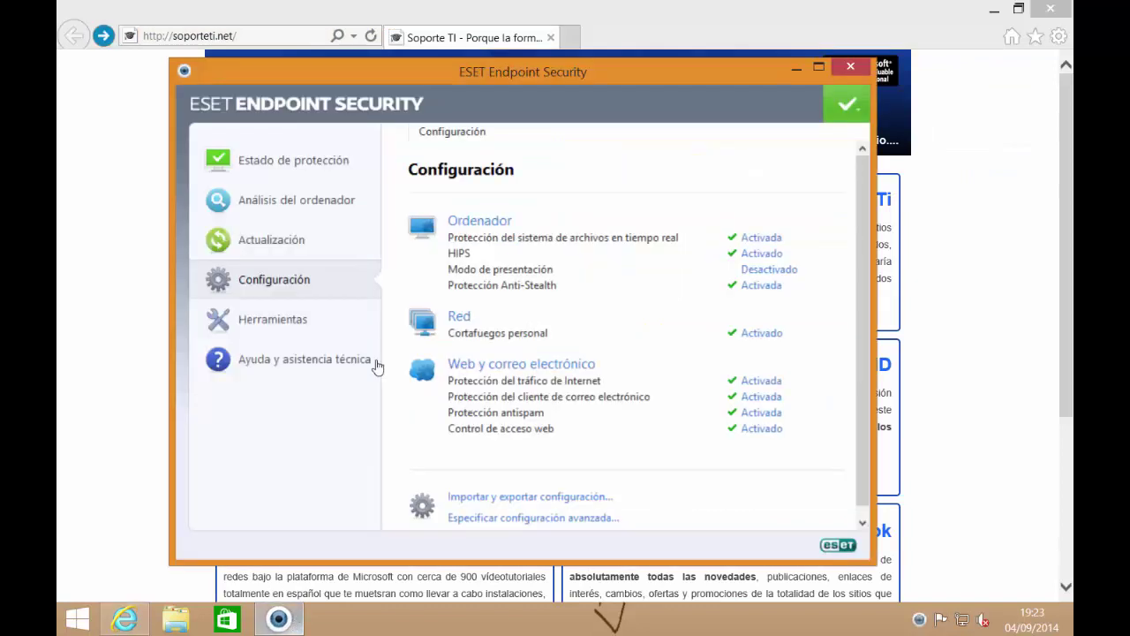
click(256, 320)
click(468, 221)
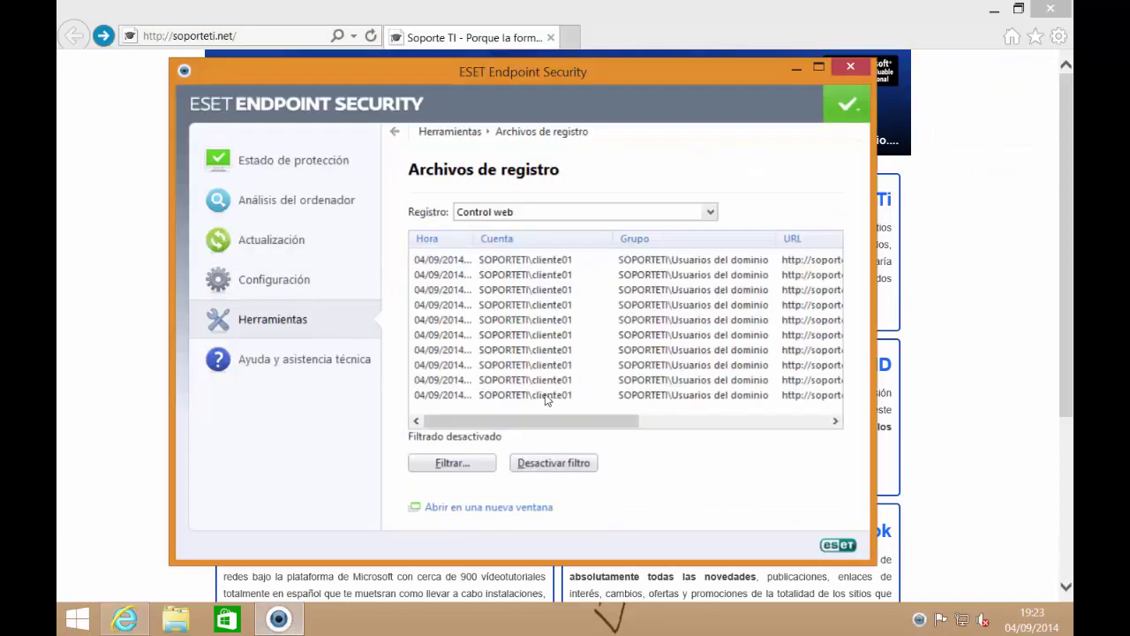
drag(530, 421, 675, 421)
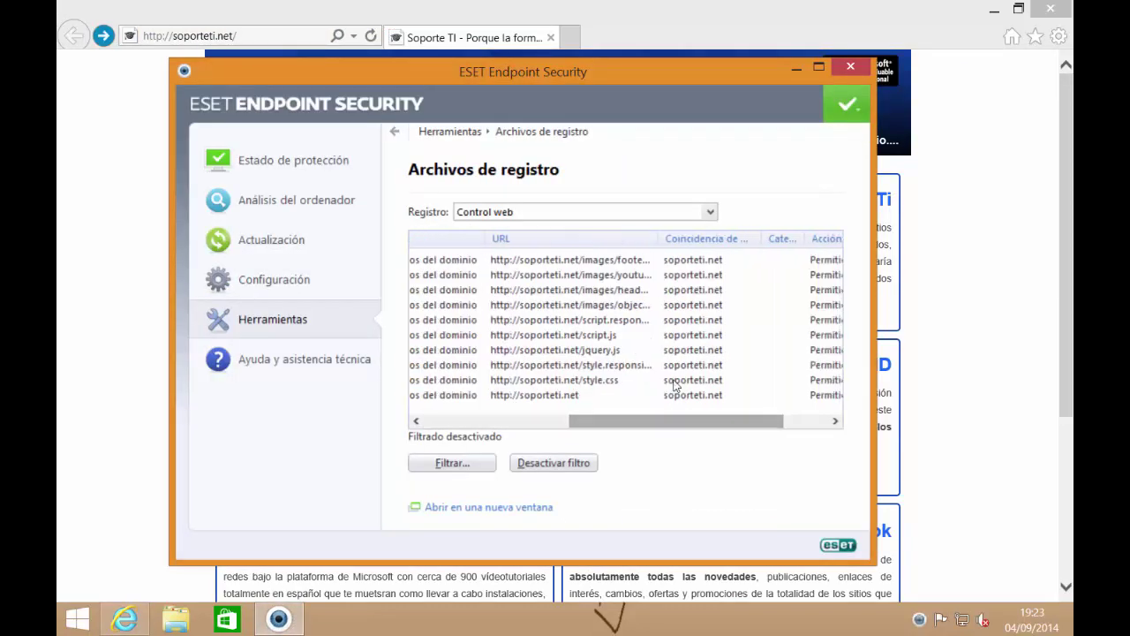
- Open the Blog de Soporte Ti link in Internet Explorer and check its URL entries in ESET's Control web log
click(70, 471)
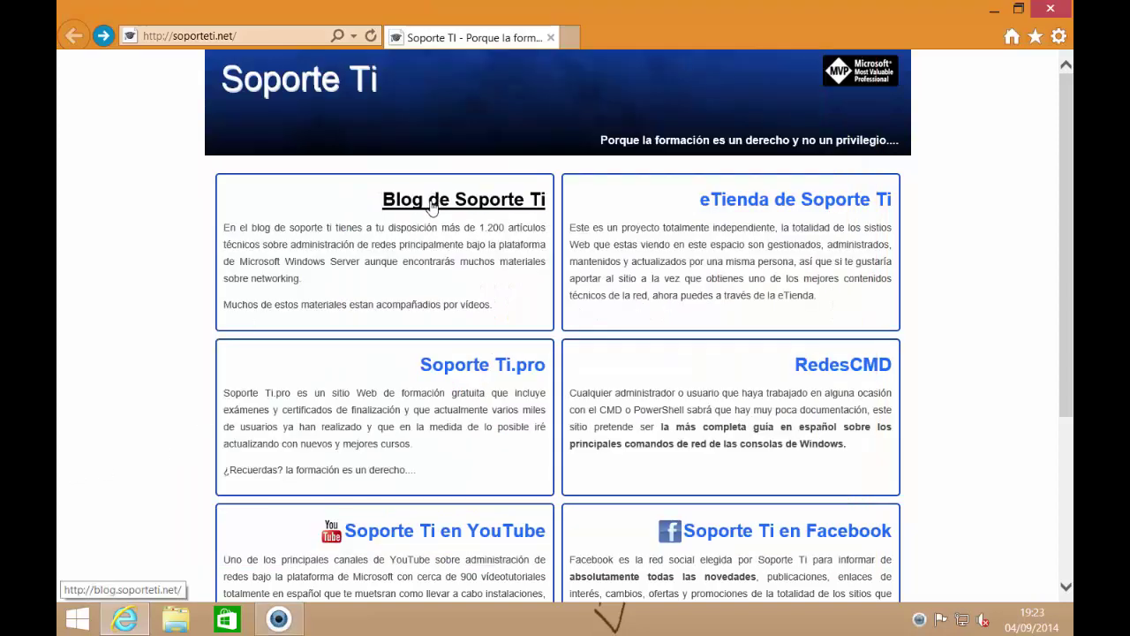
click(432, 203)
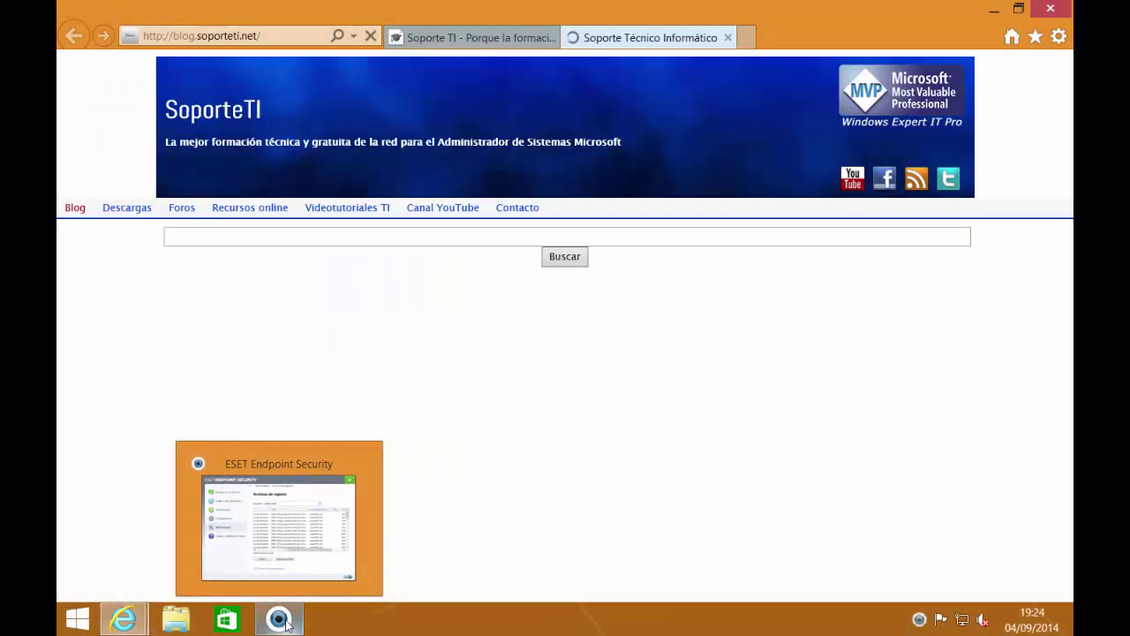
click(281, 621)
mouse_move(639, 417)
mouse_down()
mouse_move(755, 425)
mouse_move(641, 421)
mouse_up()
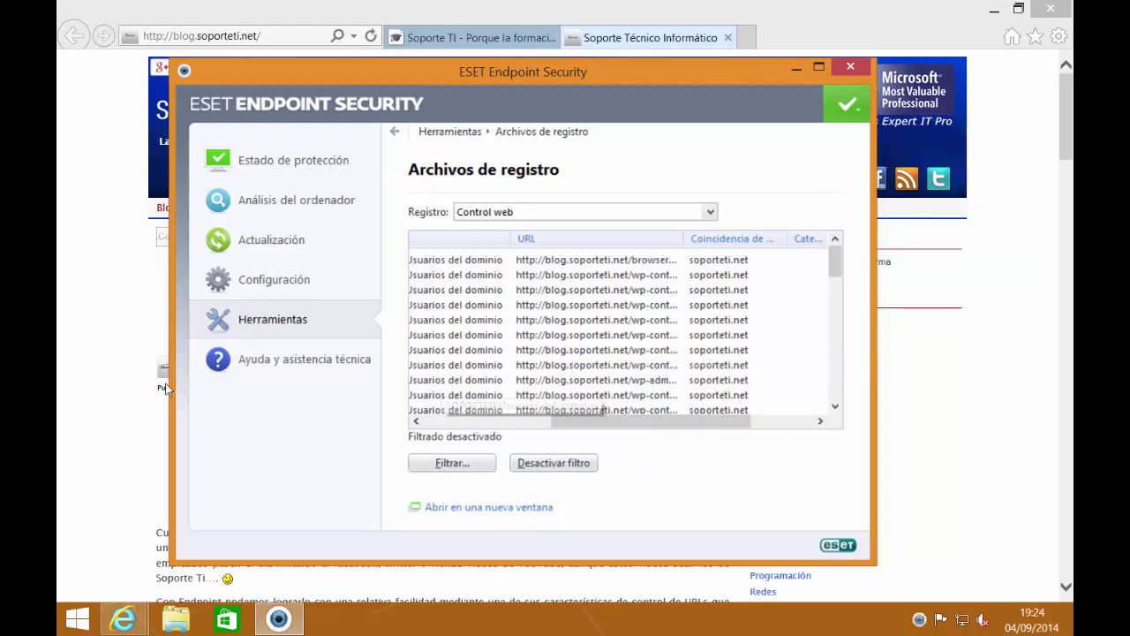
- Back in Internet Explorer, close the blog page and open the Soporte Ti en Facebook link
click(134, 397)
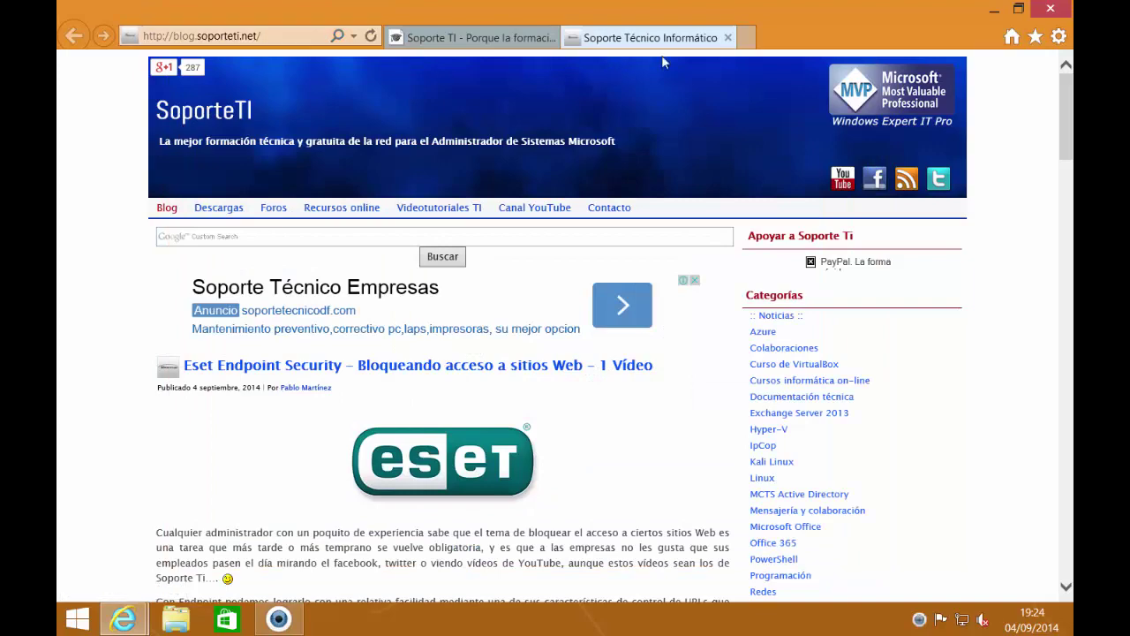
click(727, 38)
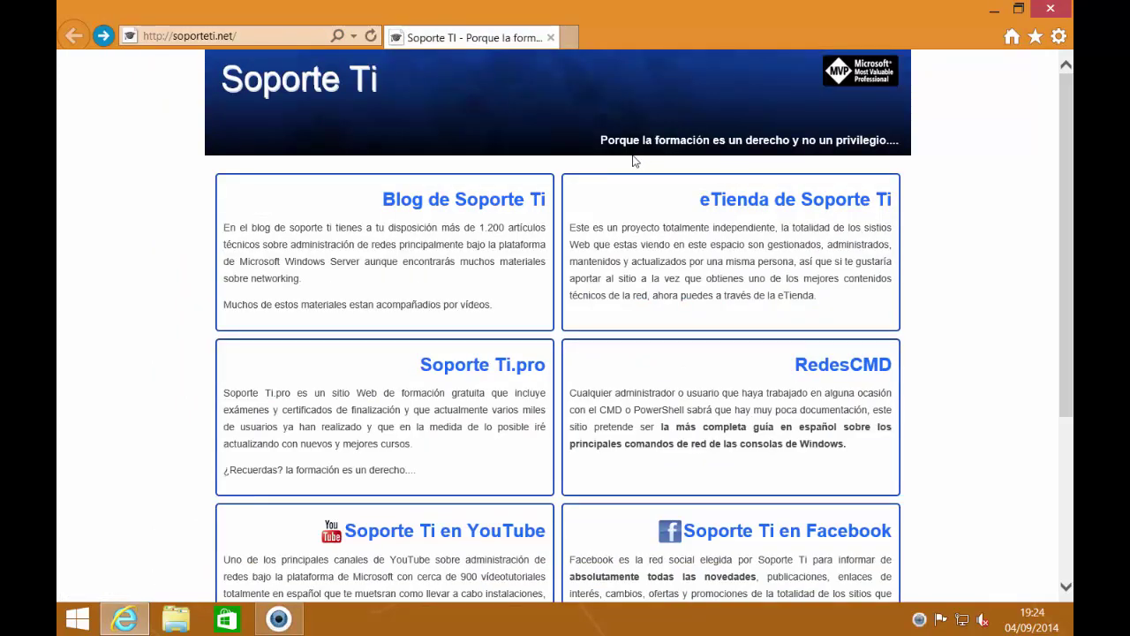
scroll(662, 218, down, 3)
scroll(671, 229, up, 1)
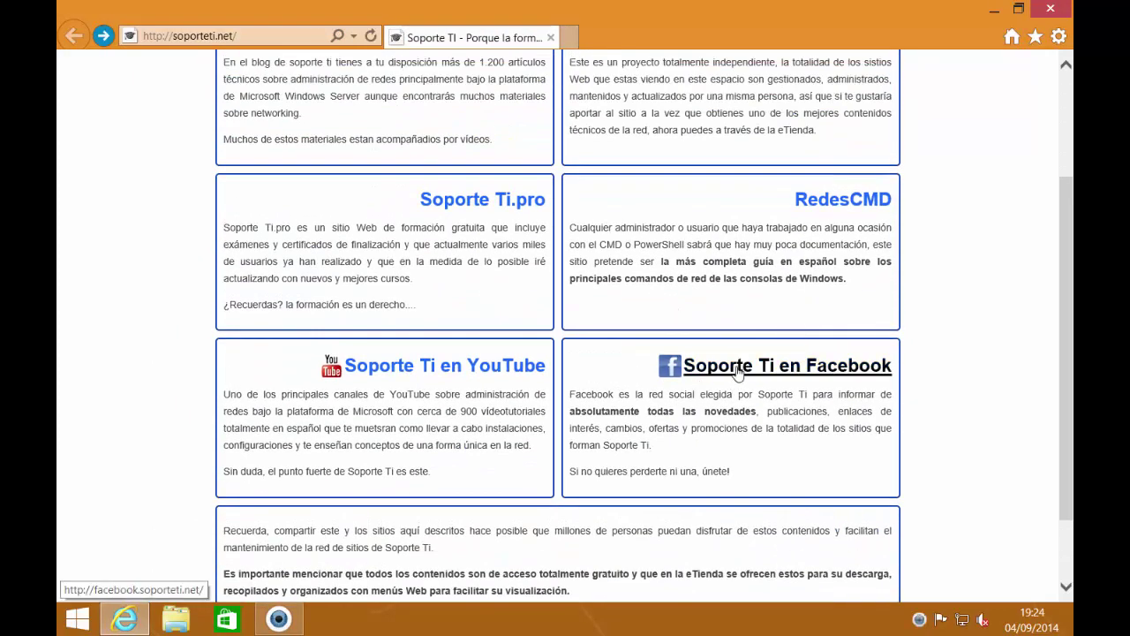
click(738, 375)
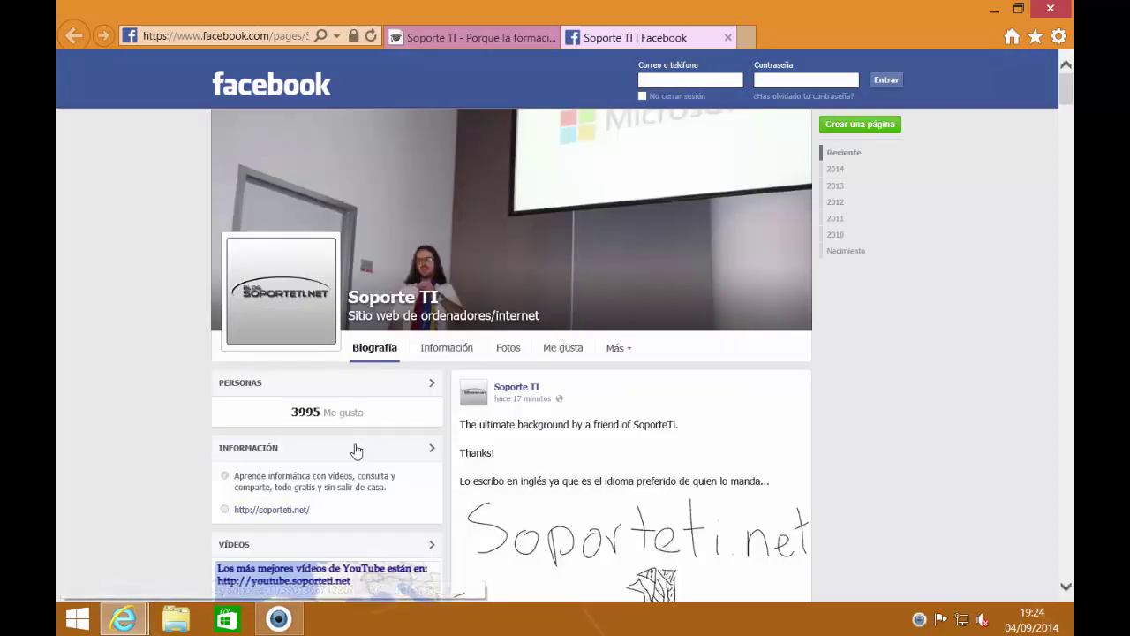
- Switch to ESET Endpoint Security and add a new URL-based web control rule with Permitir as its action
key(alt+Tab)
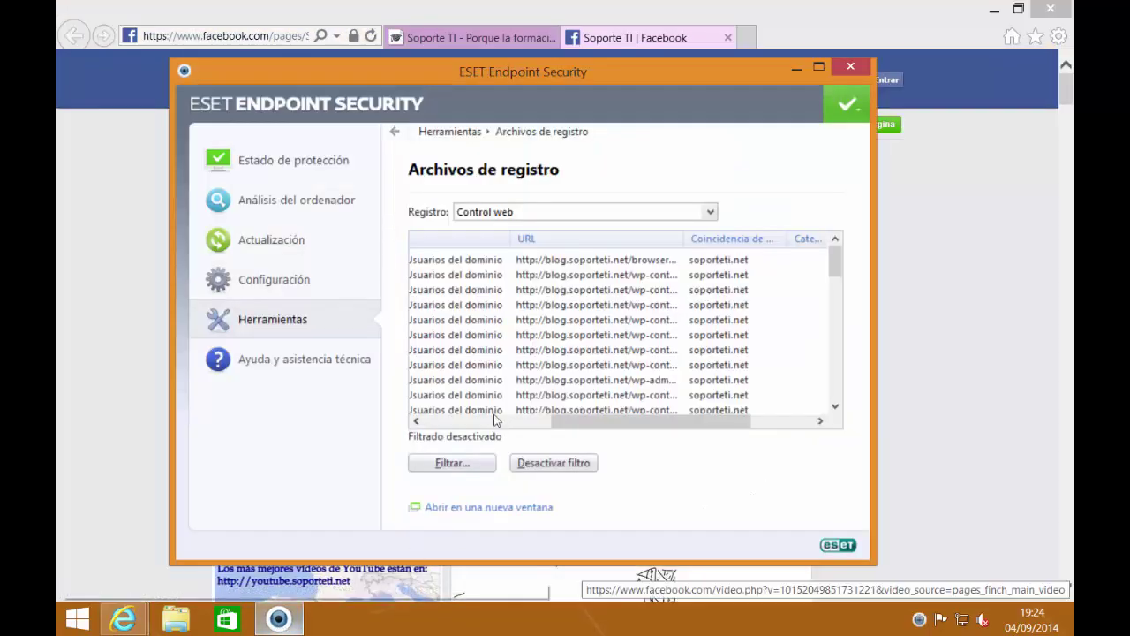
click(309, 281)
click(530, 519)
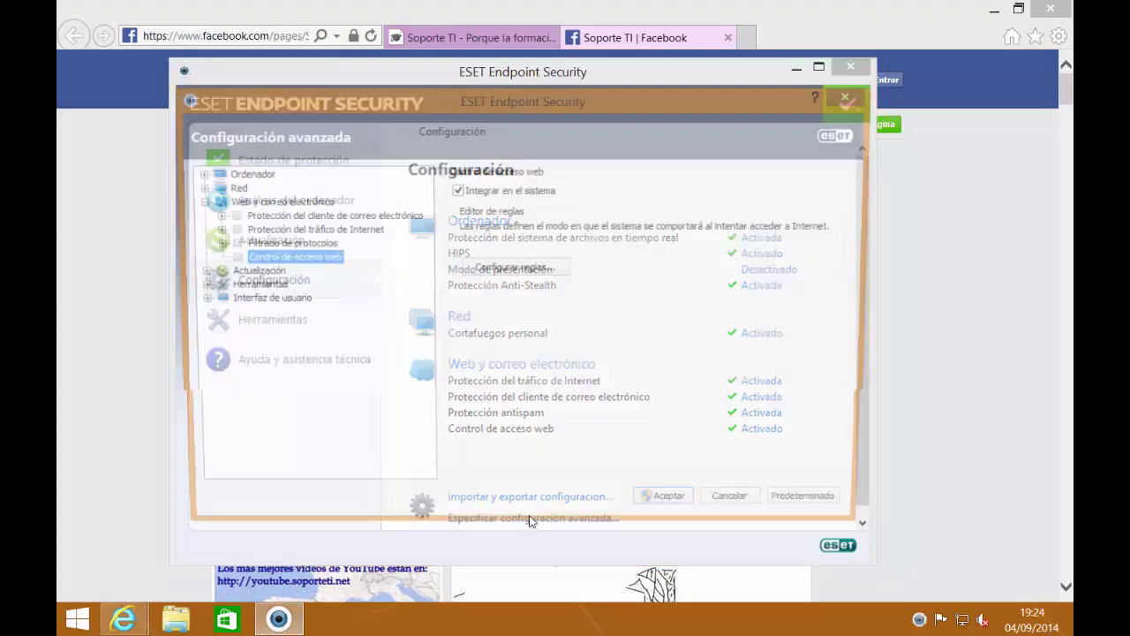
click(490, 274)
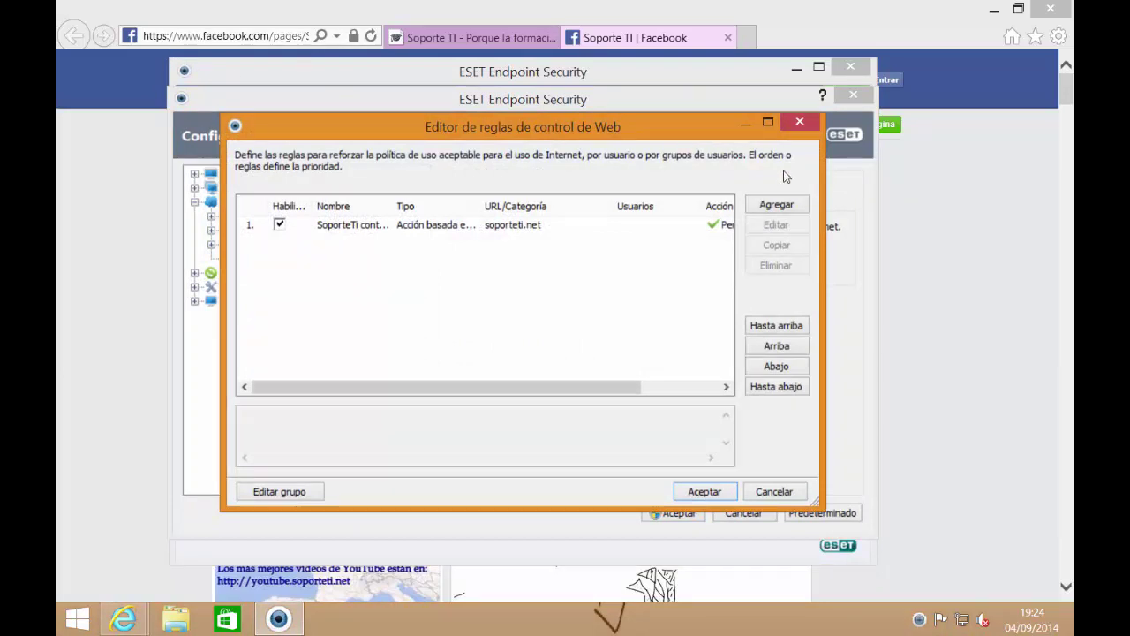
click(776, 207)
click(492, 220)
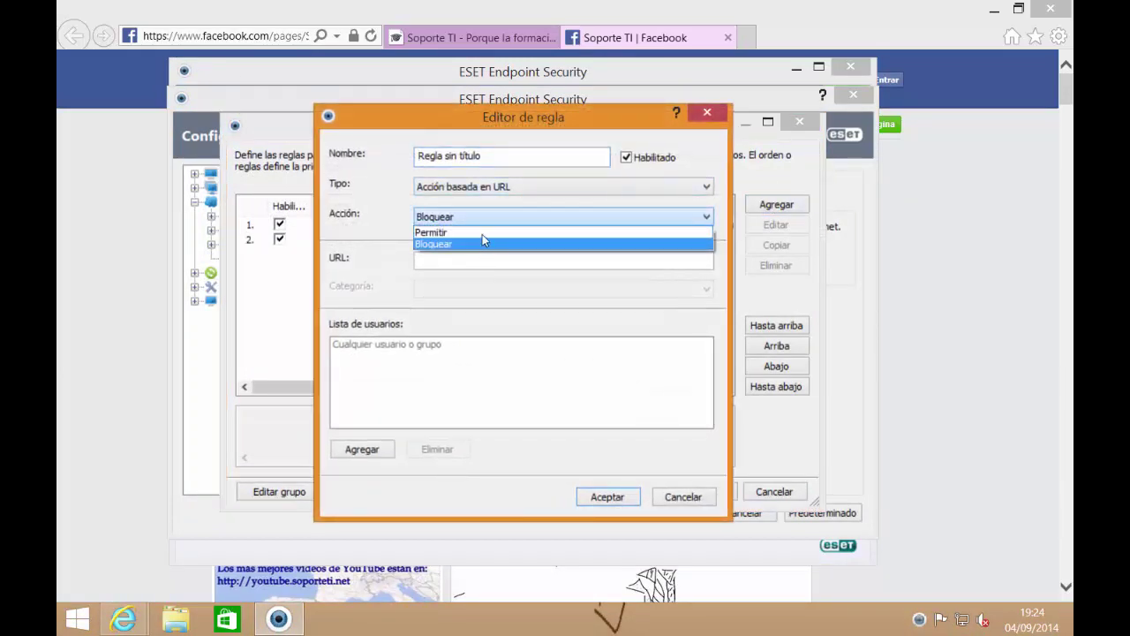
click(482, 227)
- Name the new rule "Control acceso facebook", set its URL to facebook.com, and save the configuration
drag(484, 158, 376, 160)
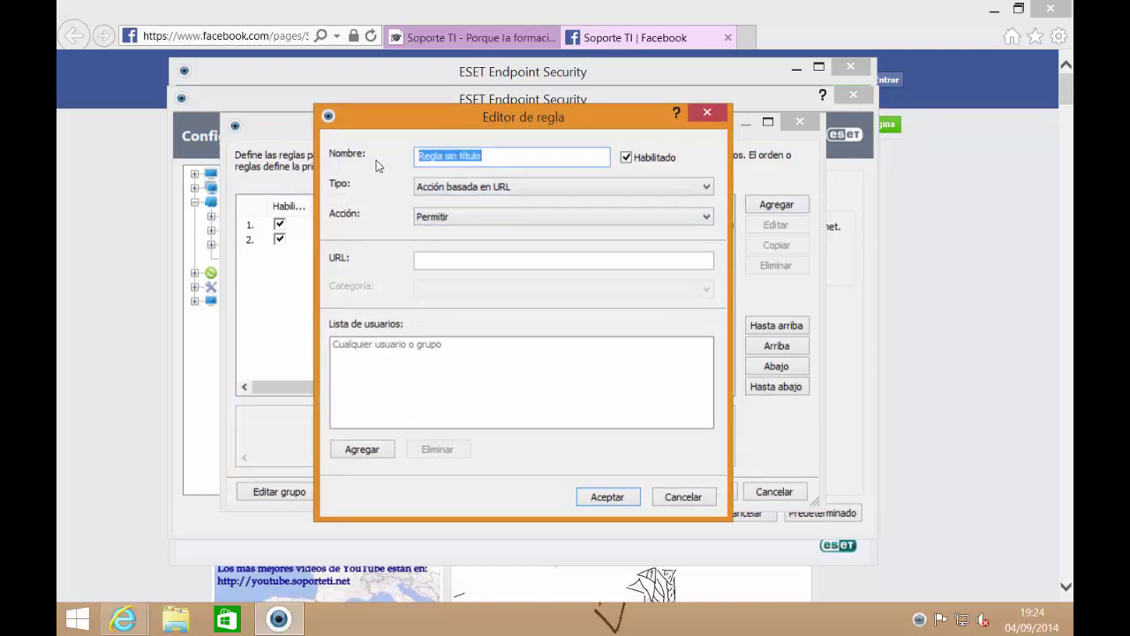
text(Control acceso fac)
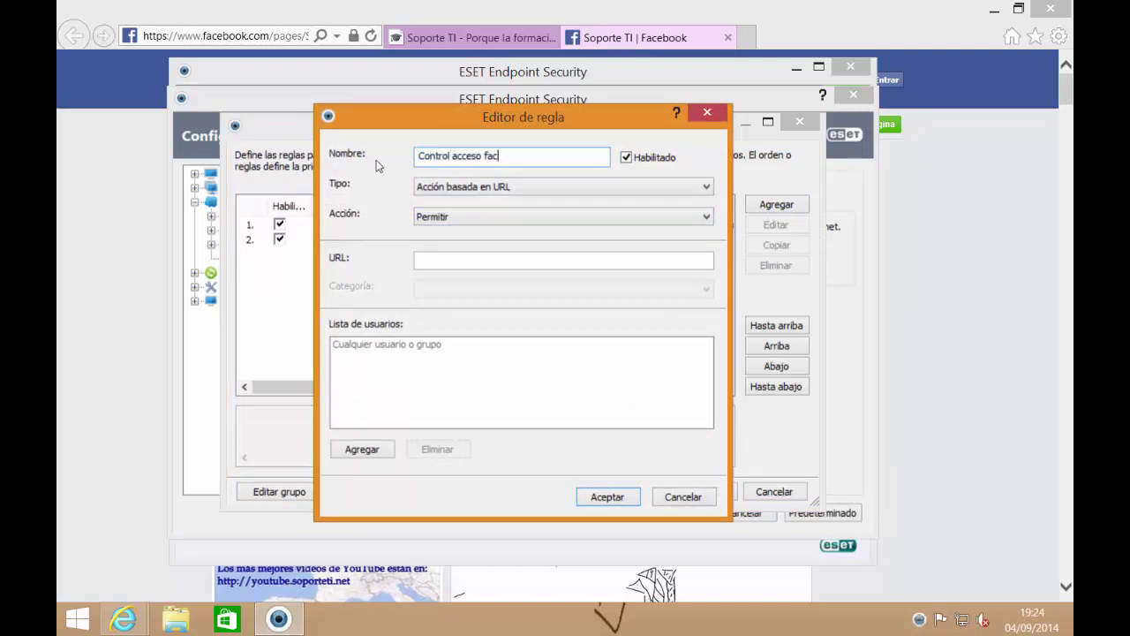
text(ebook)
click(452, 258)
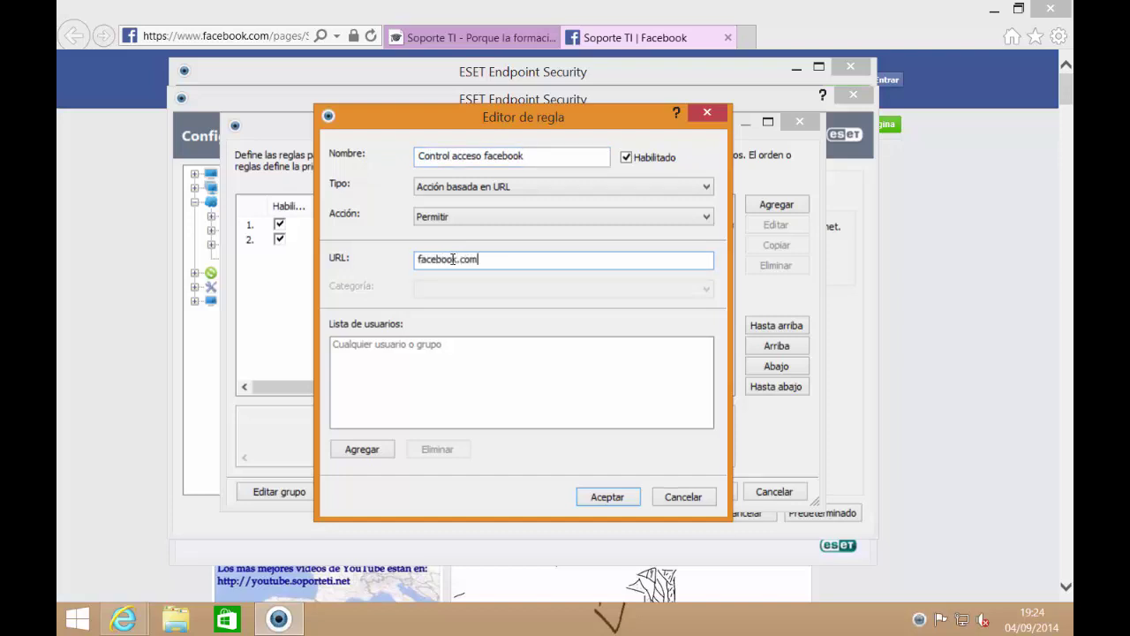
click(606, 497)
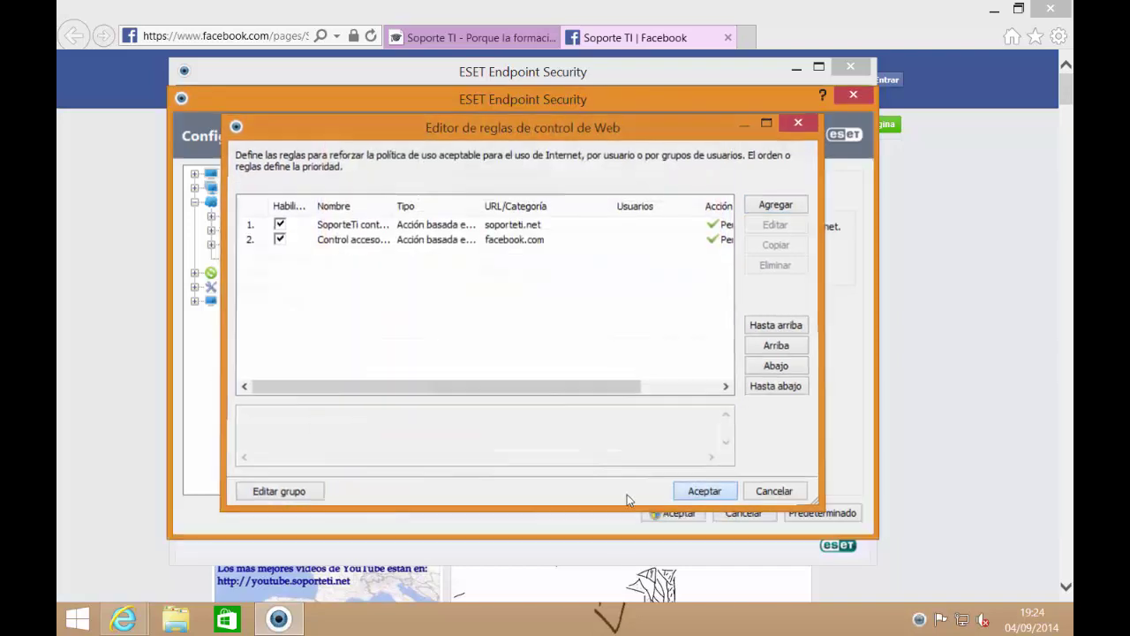
key(Return)
click(677, 512)
- Switch to Internet Explorer, close the Facebook page, and reopen it from the Soporte Ti en Facebook link
click(124, 436)
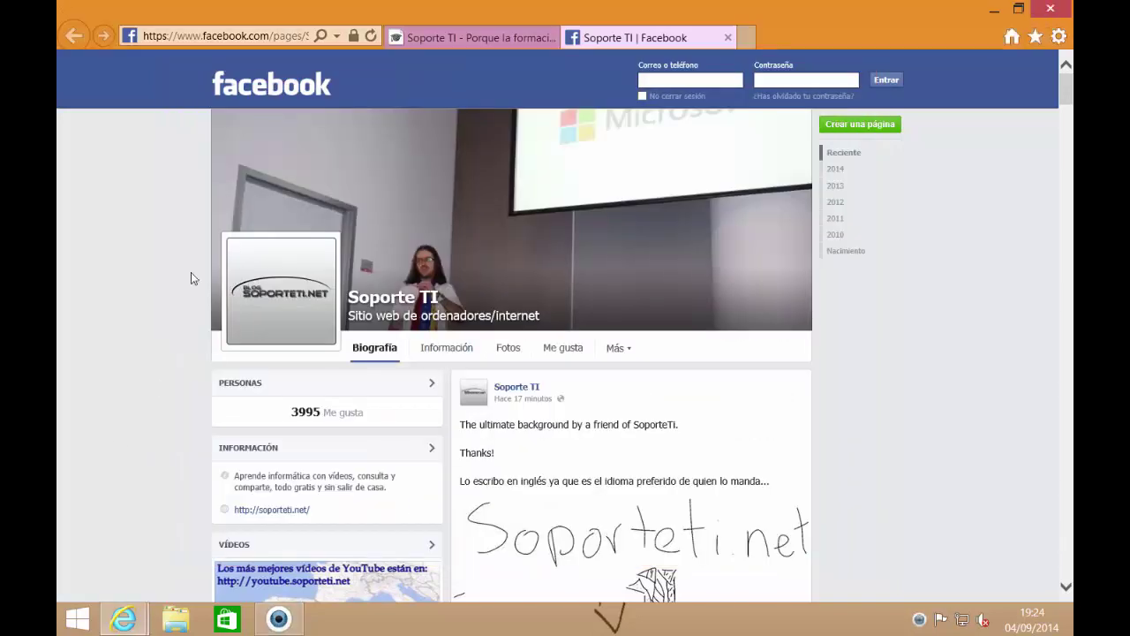
click(728, 37)
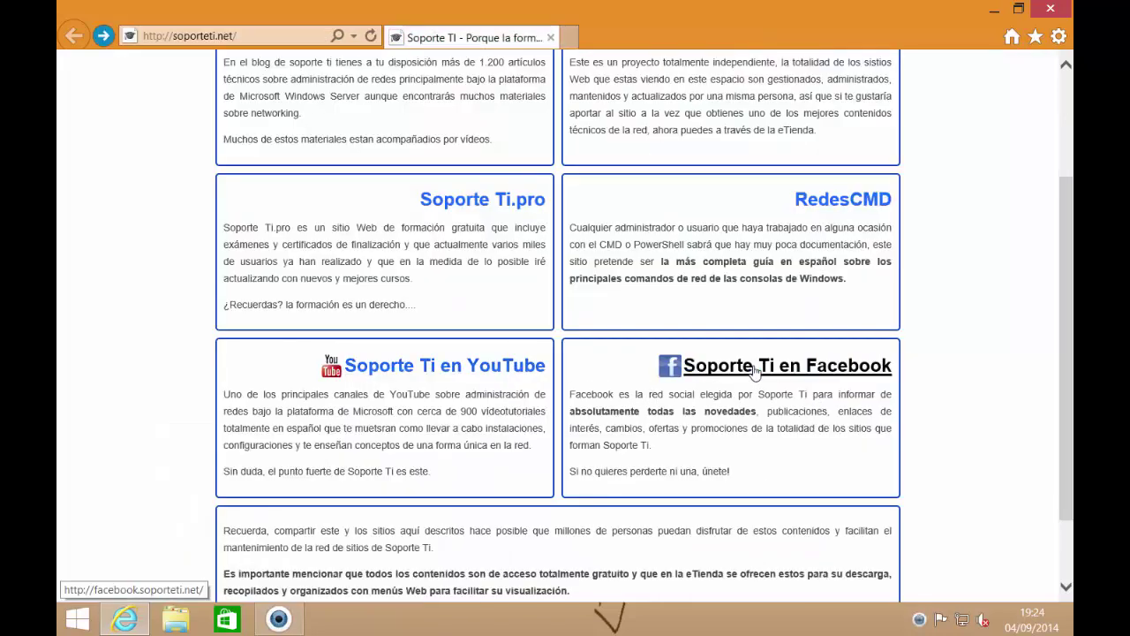
click(693, 365)
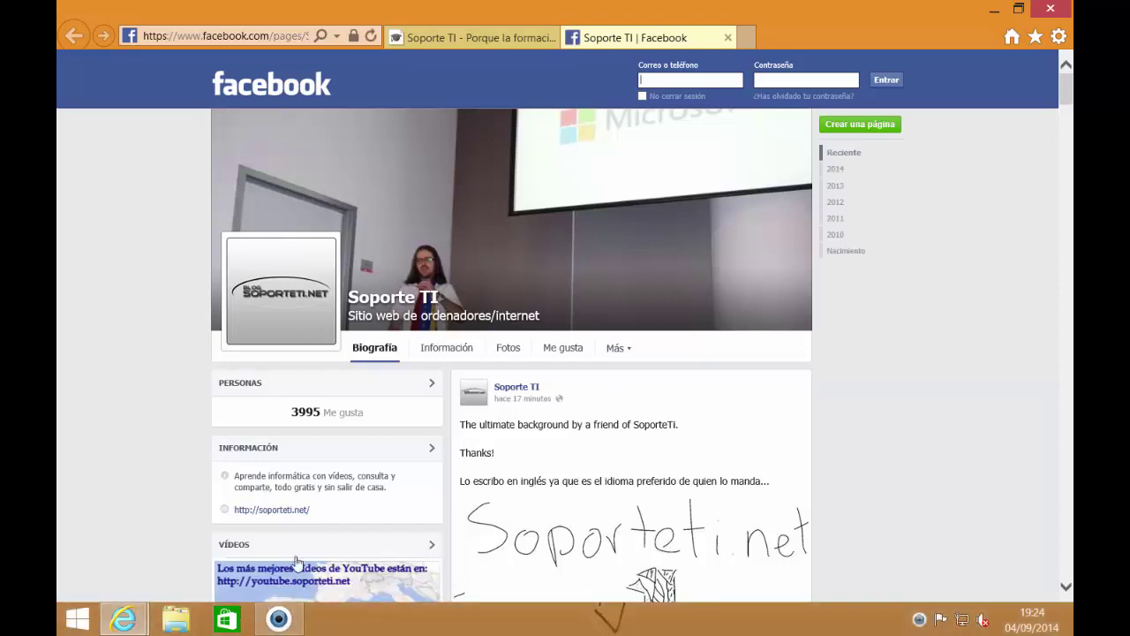
- Return to ESET Endpoint Security and examine the facebook.com entries in the Control web log
click(278, 618)
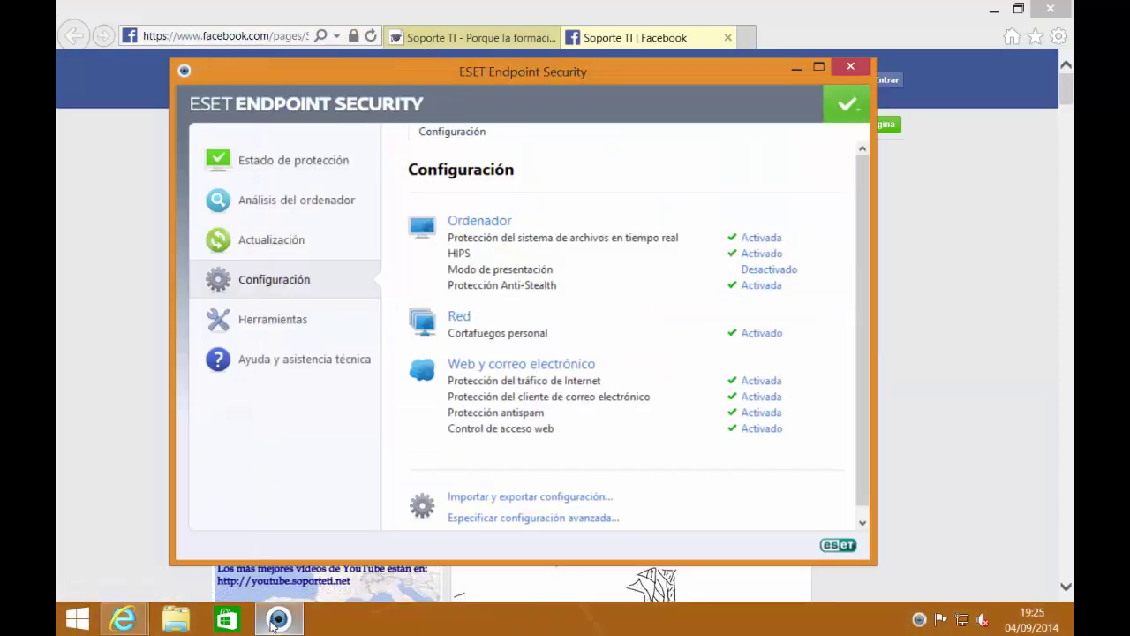
click(296, 321)
click(477, 221)
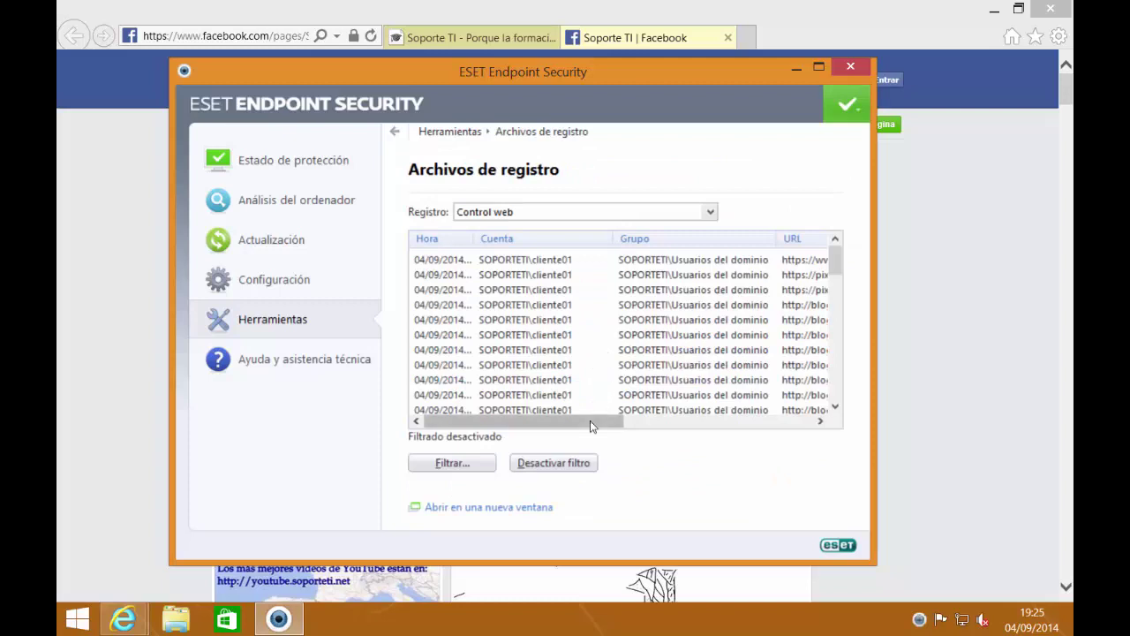
drag(590, 420, 702, 422)
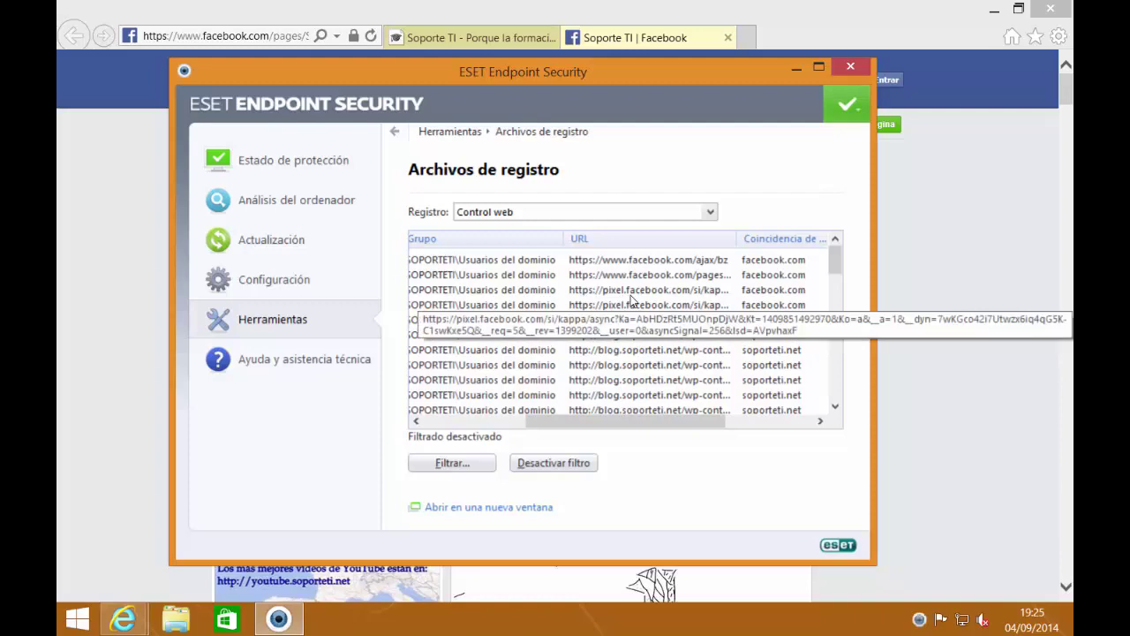
- Open the web control rules editor from the advanced configuration and show the rules' Acción column
click(316, 295)
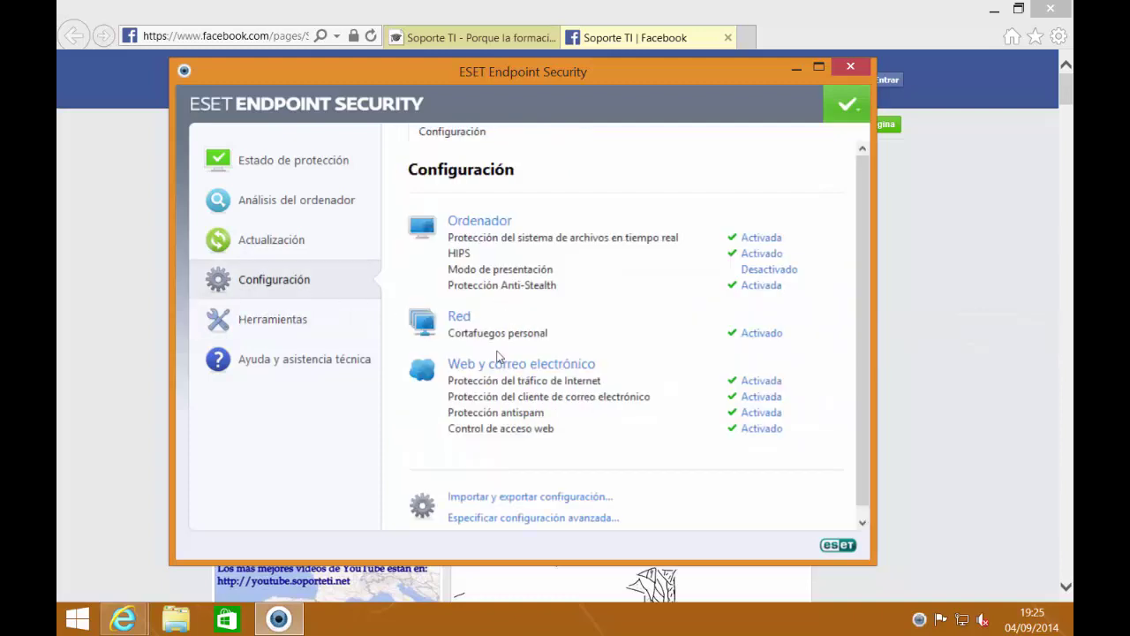
click(494, 518)
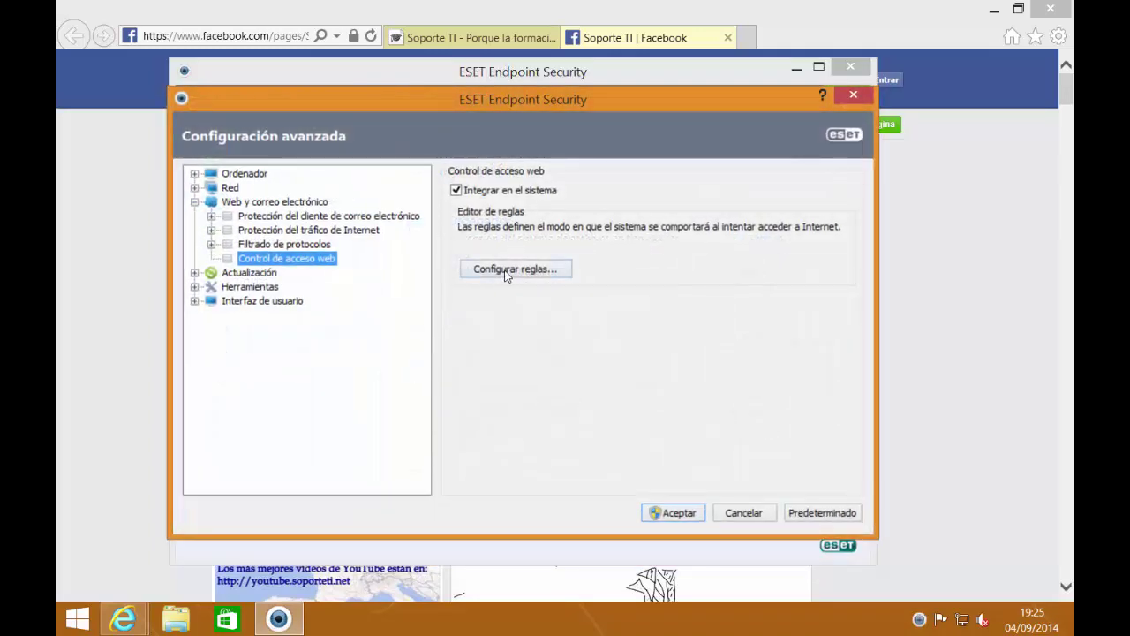
click(509, 270)
drag(590, 394, 673, 389)
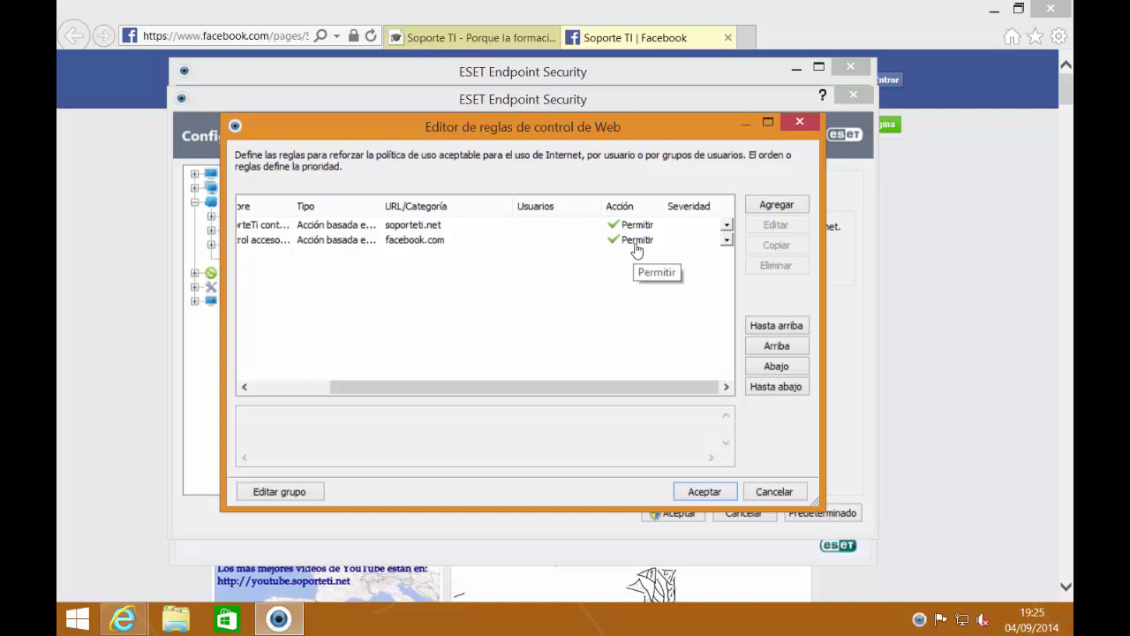
- Change the facebook.com rule's action to Bloquear and save the configuration
click(726, 239)
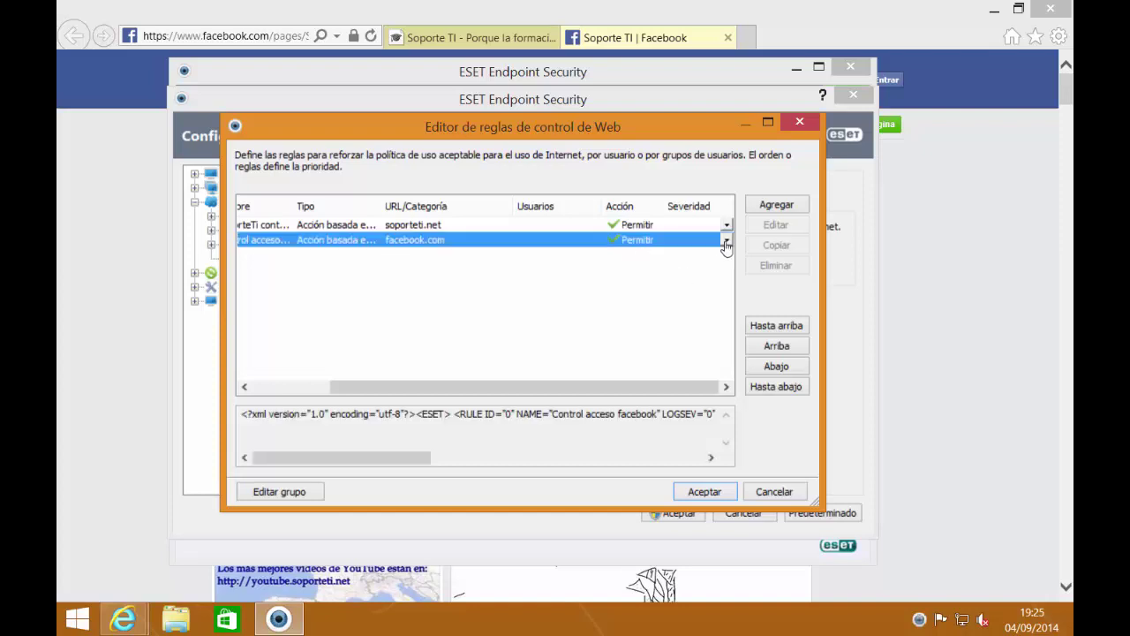
click(547, 280)
click(427, 242)
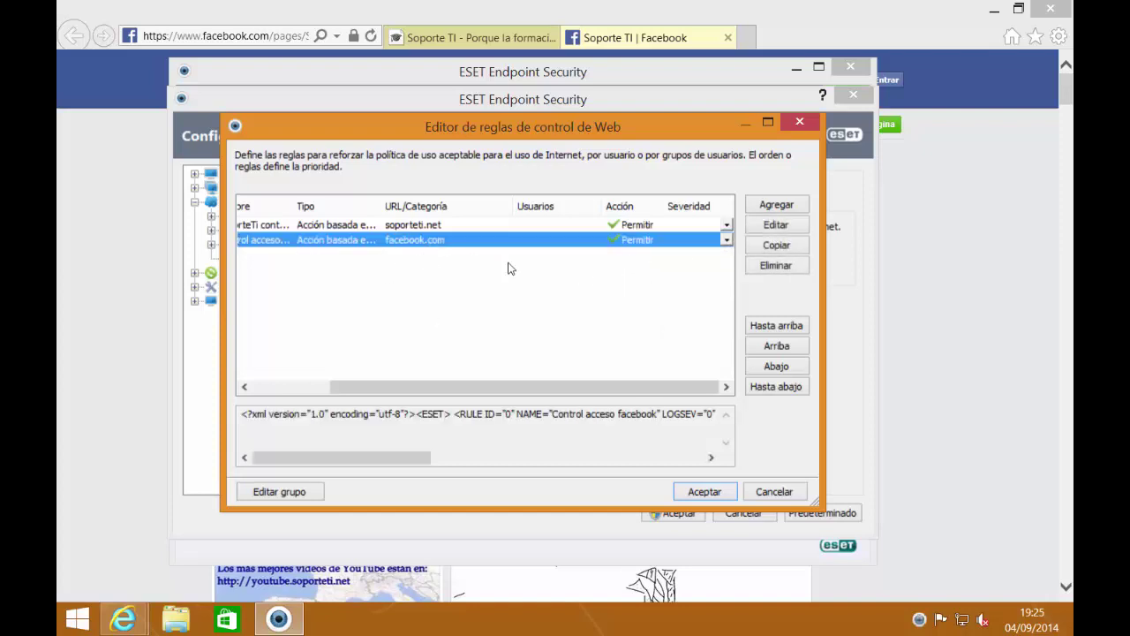
click(775, 226)
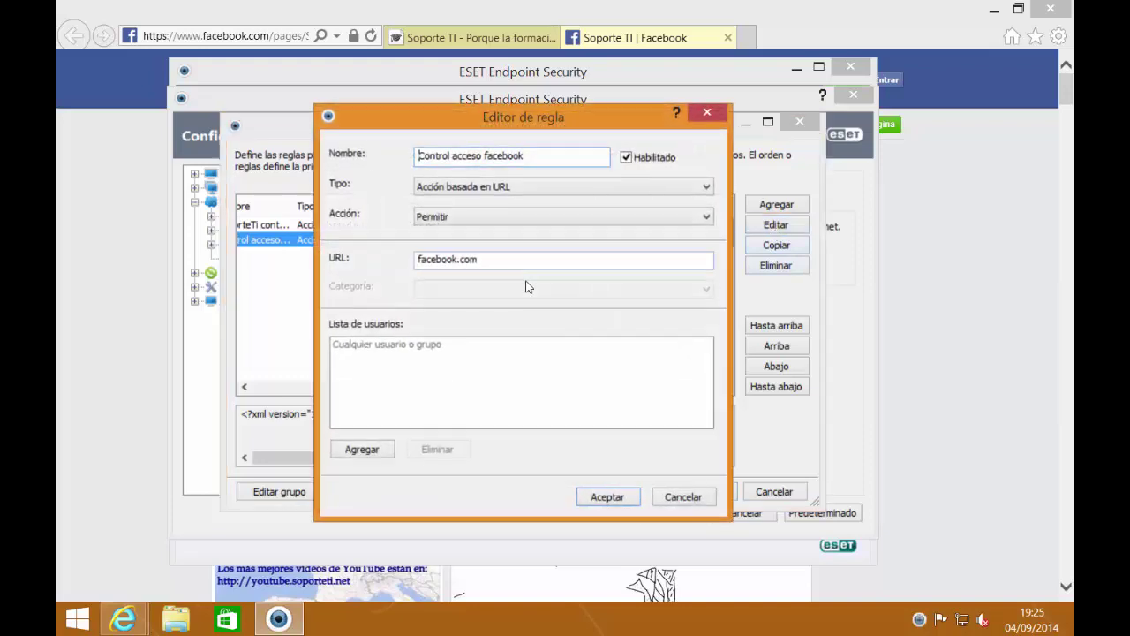
click(515, 222)
click(500, 243)
click(607, 497)
click(699, 494)
click(663, 513)
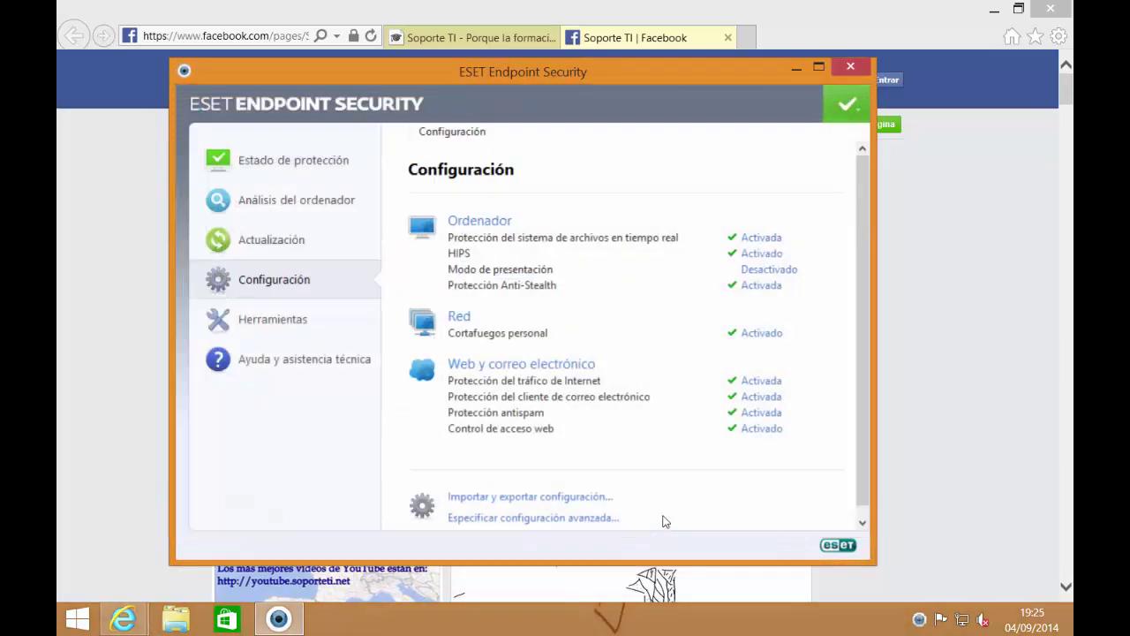
- Switch to Internet Explorer, close the open Facebook page, and reopen it from the Soporte TI site to test the block
click(177, 394)
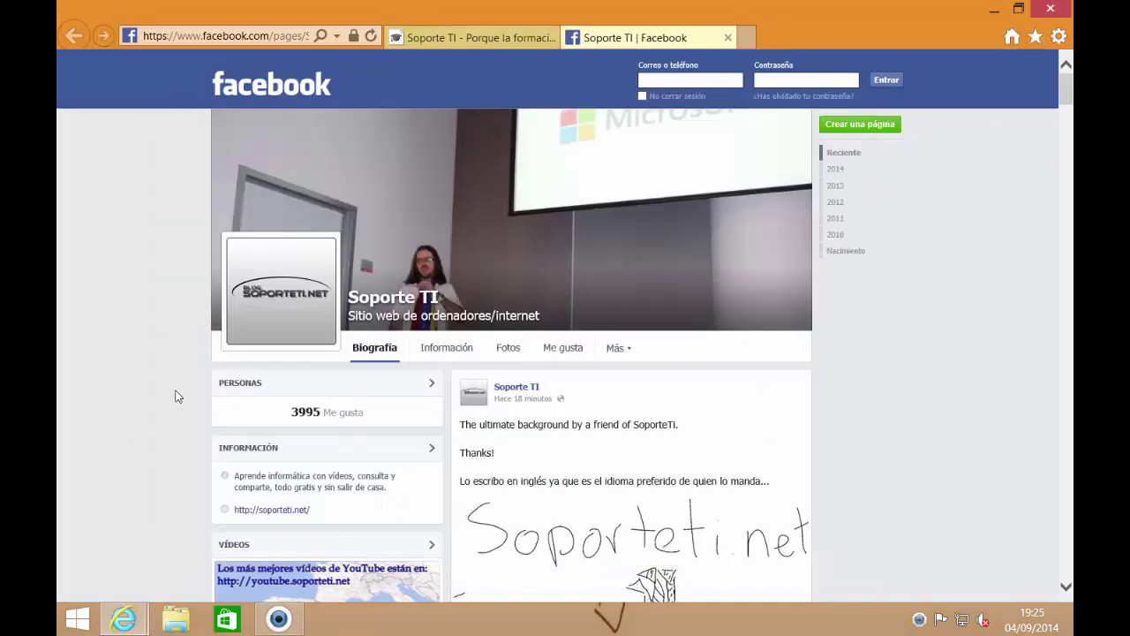
click(728, 38)
click(786, 367)
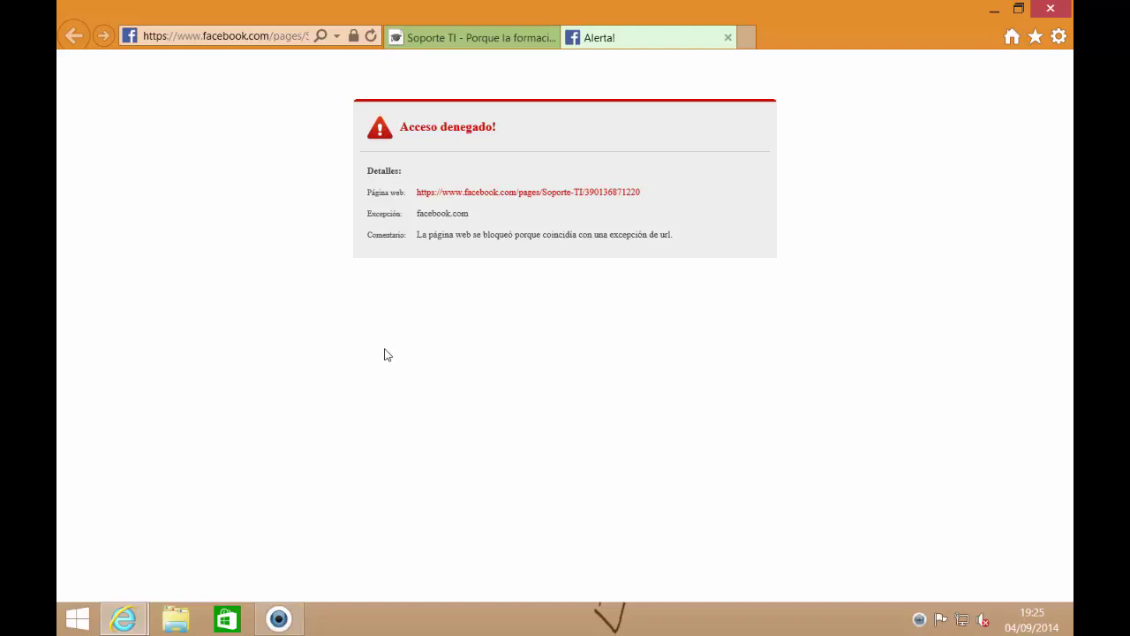
- From the Soporte TI site, open its YouTube channel and the video Eset Endpoint - 03. Bloquear, permitir y excluir URLs, and pause it
click(468, 37)
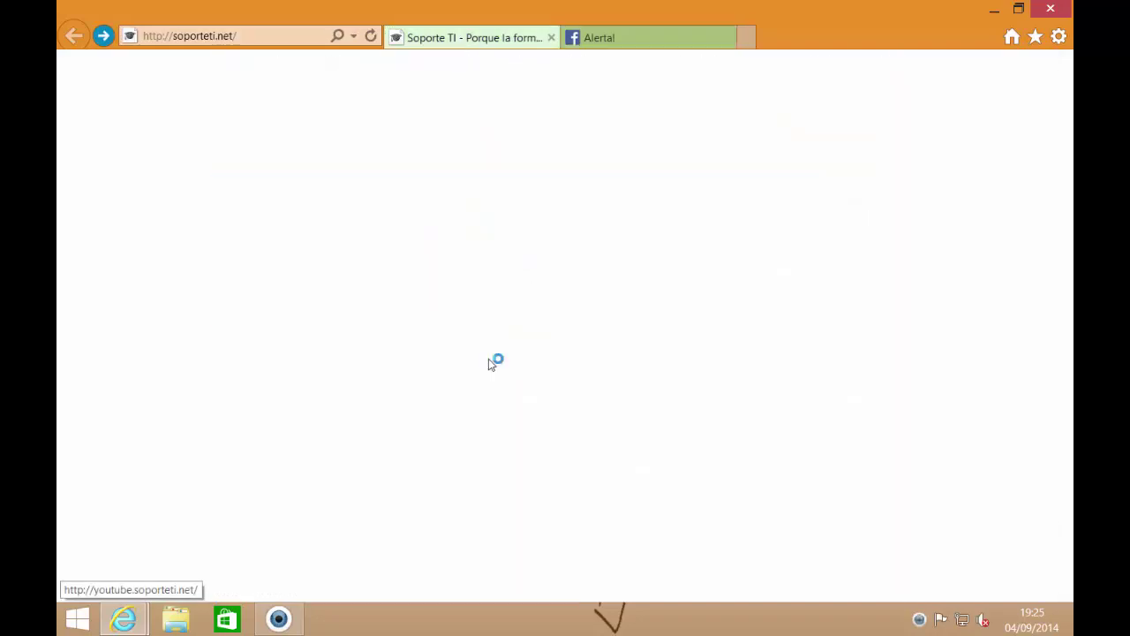
click(491, 364)
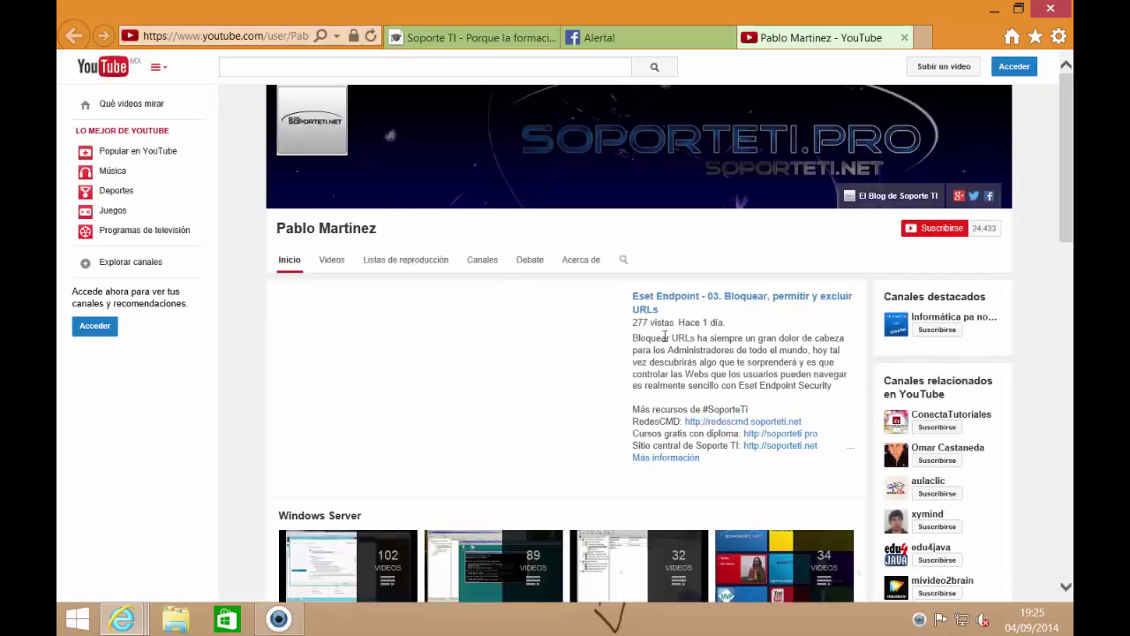
click(652, 307)
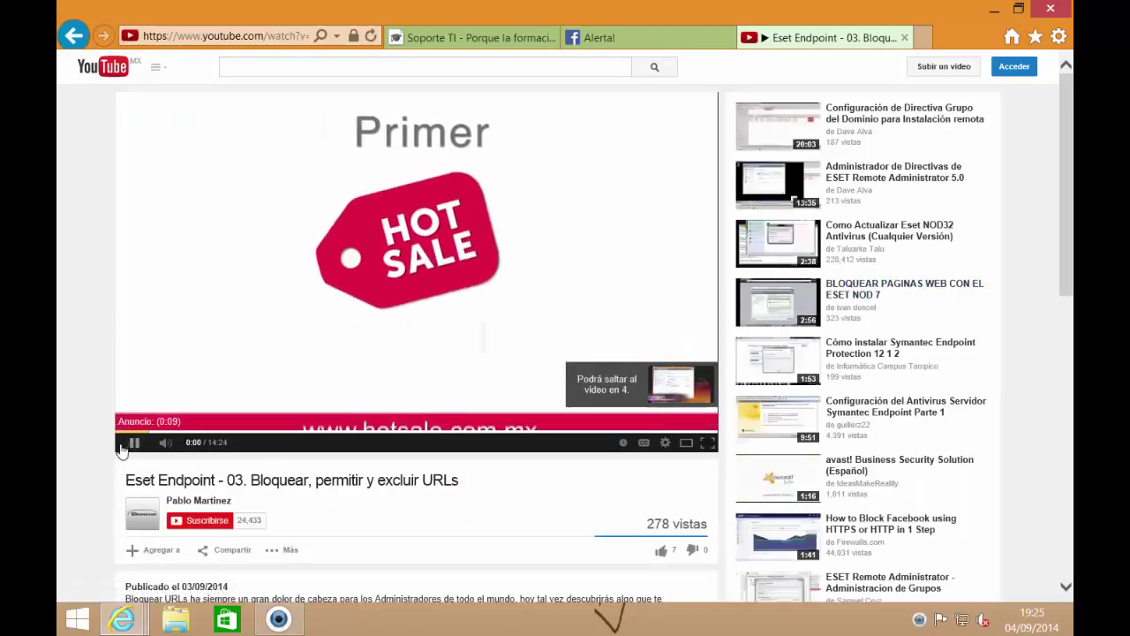
click(126, 446)
scroll(325, 485, down, 3)
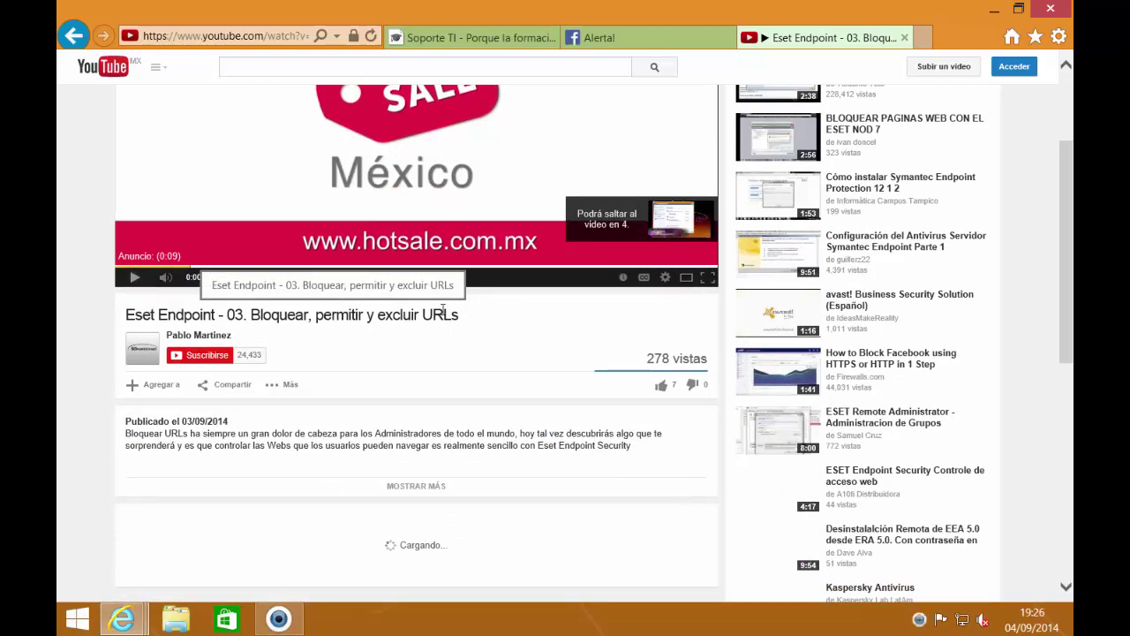
- Return to ESET Endpoint Security, reopen the web control rules editor from the advanced configuration, and open the facebook.com rule for editing
click(296, 624)
click(480, 513)
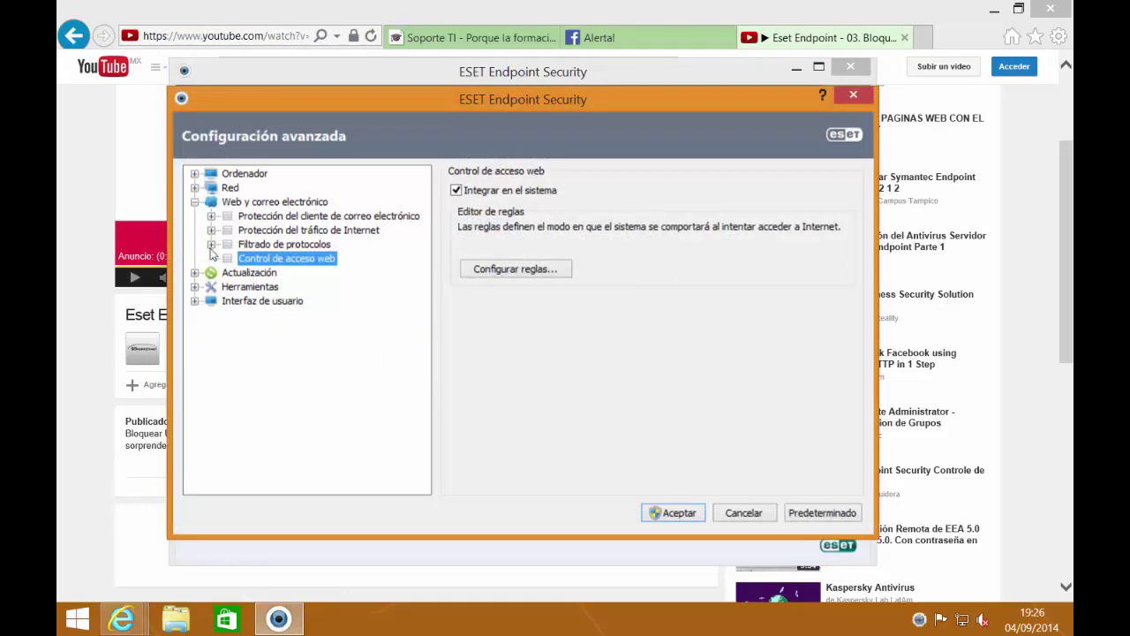
click(503, 274)
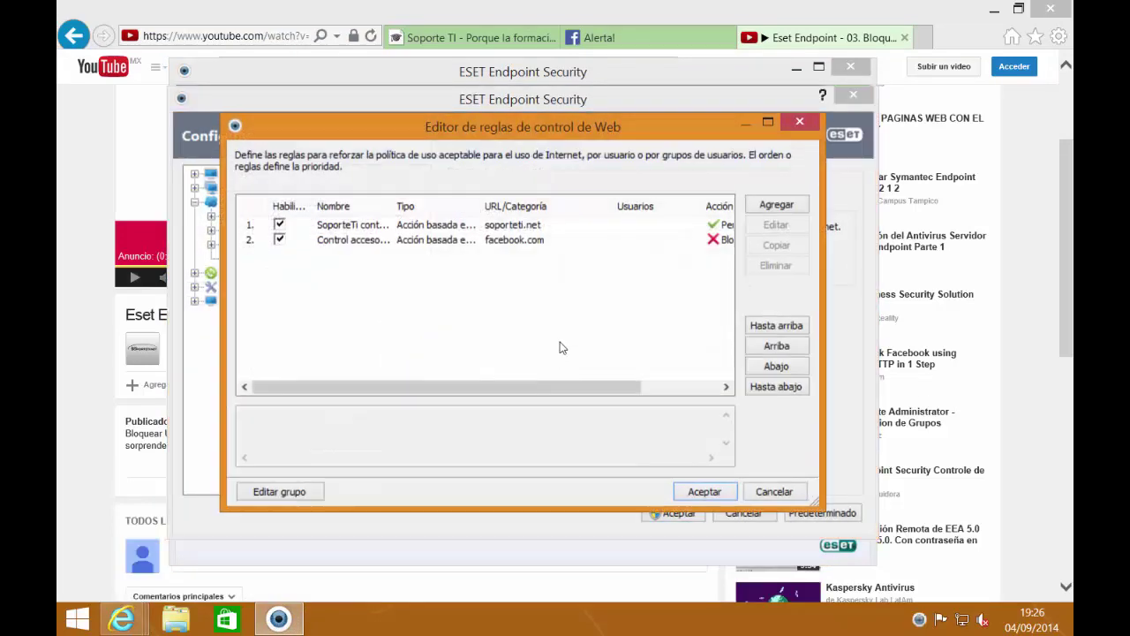
click(450, 239)
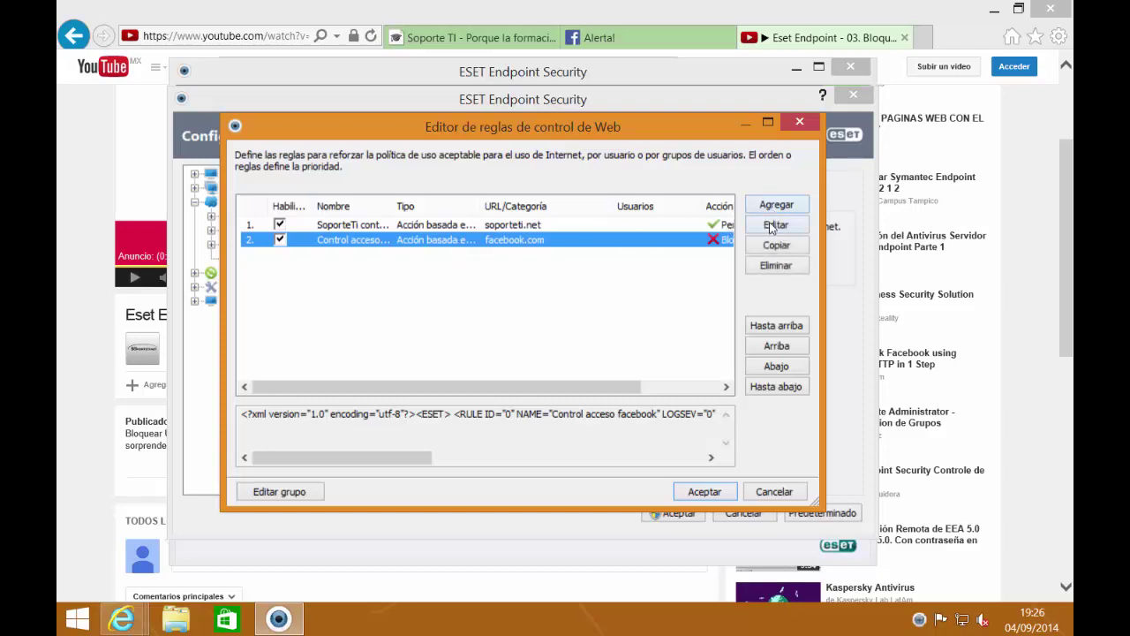
click(770, 226)
- Start adding an entry to the rule's Lista de usuarios and restrict the object types to Grupos
click(364, 445)
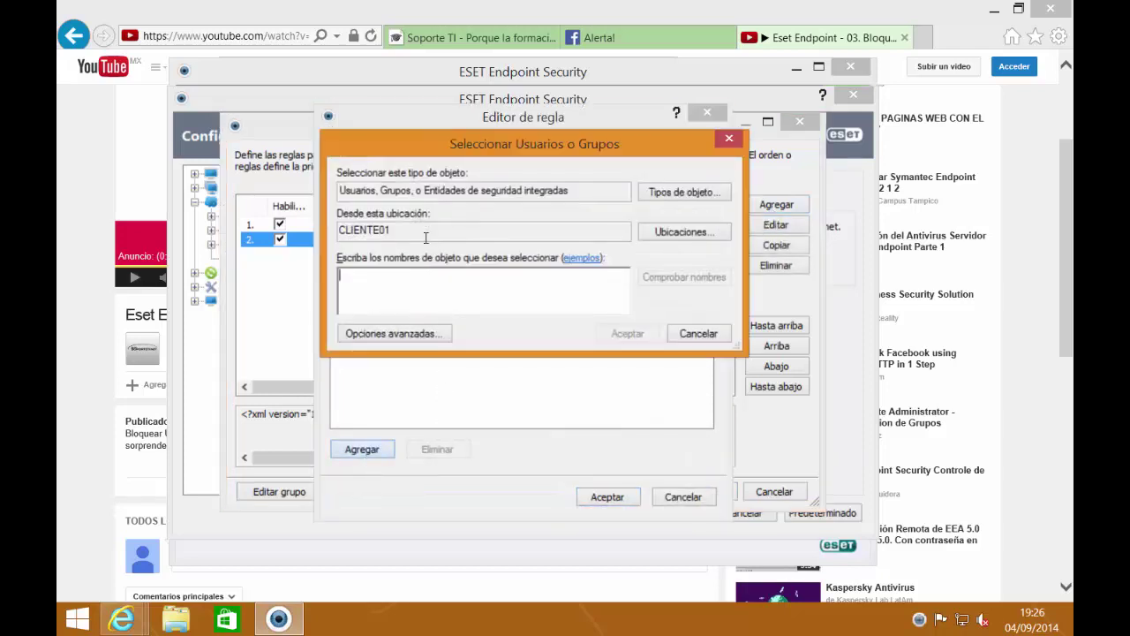
click(644, 196)
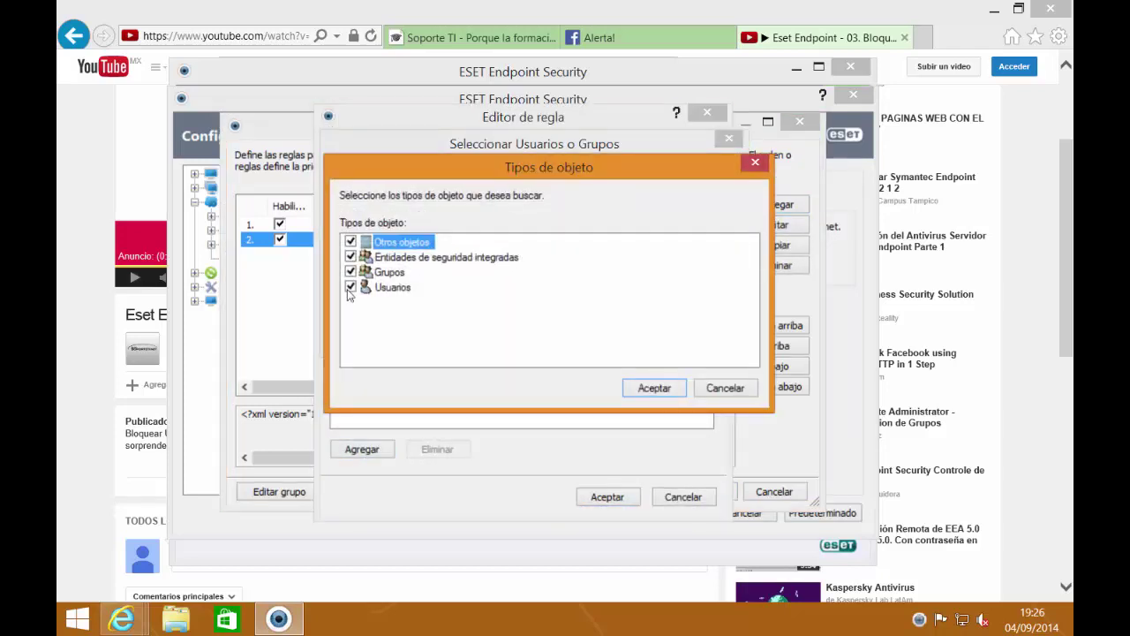
click(351, 256)
click(653, 389)
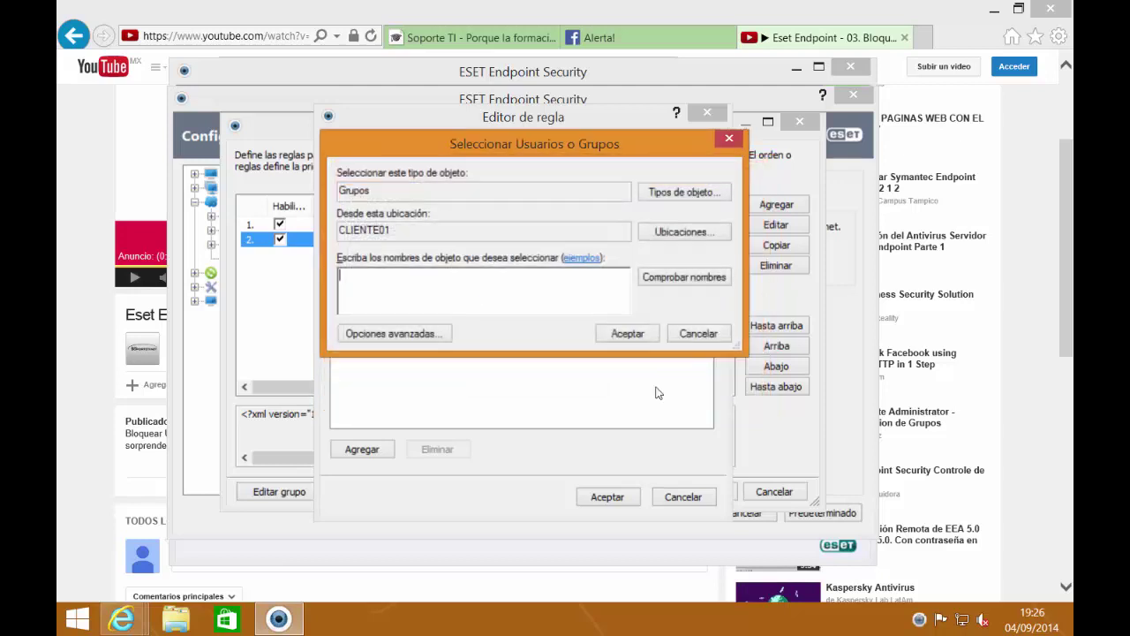
- Search for groups on CLIENTE01 through the advanced options and look through the resulting list
click(393, 333)
click(742, 265)
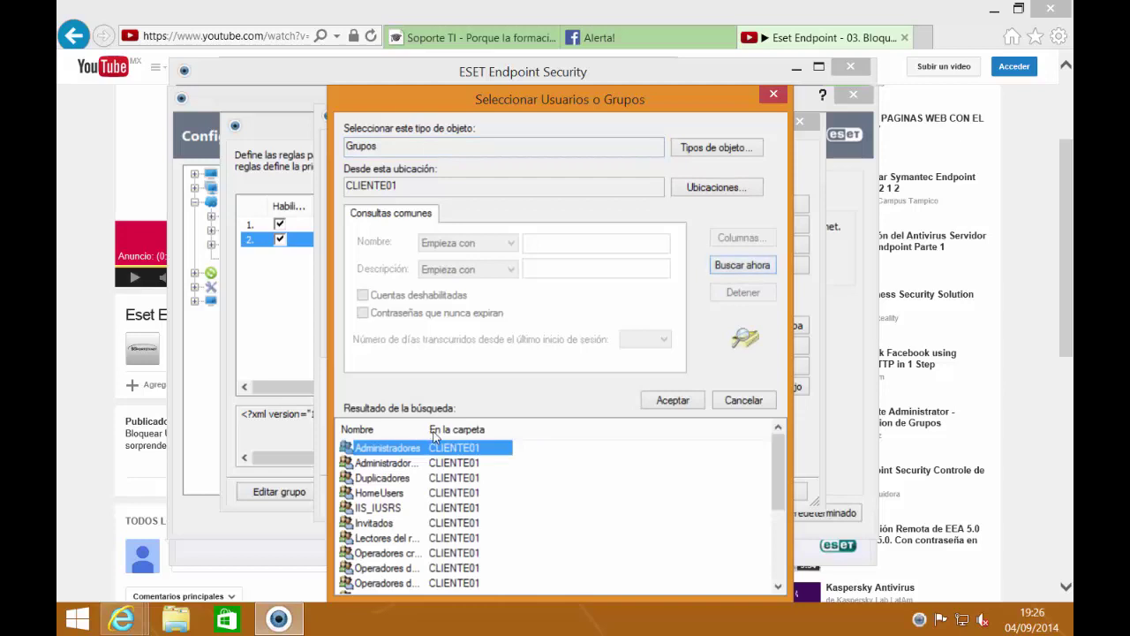
drag(427, 429, 467, 429)
click(477, 463)
scroll(477, 468, down, 3)
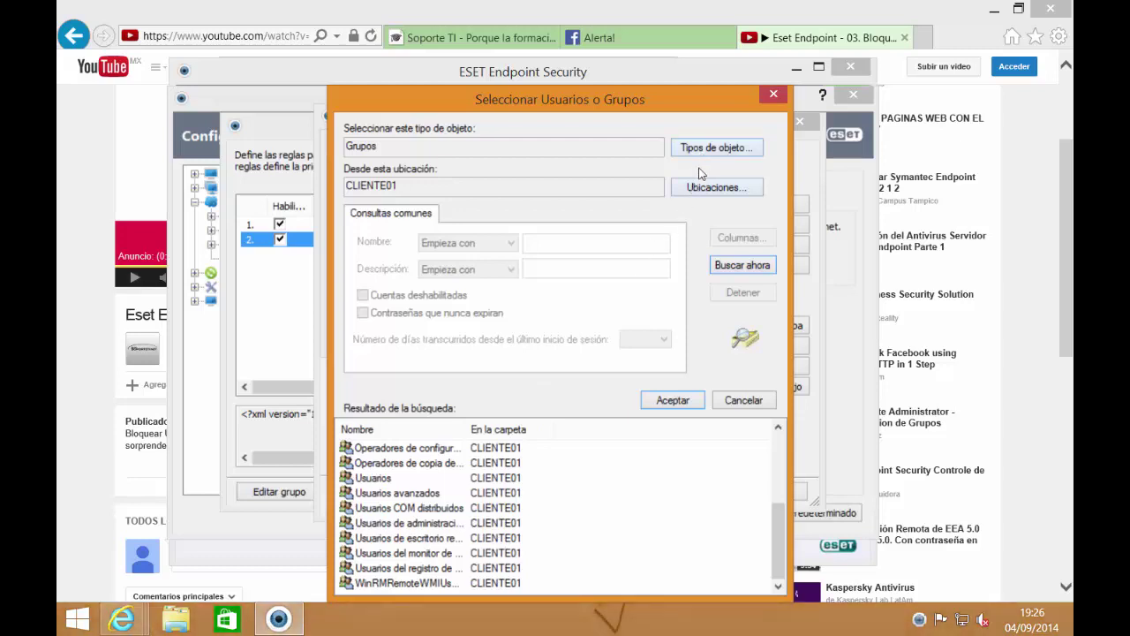
- Change the search location to the soporteti.local domain and search for its groups
click(715, 187)
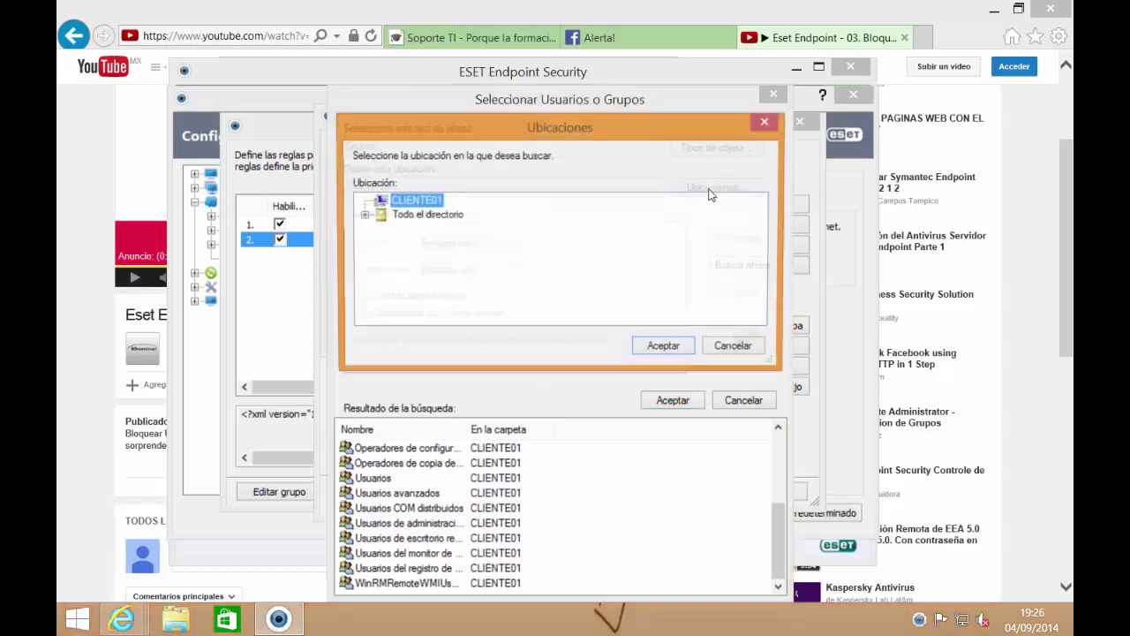
click(362, 218)
click(415, 230)
click(380, 230)
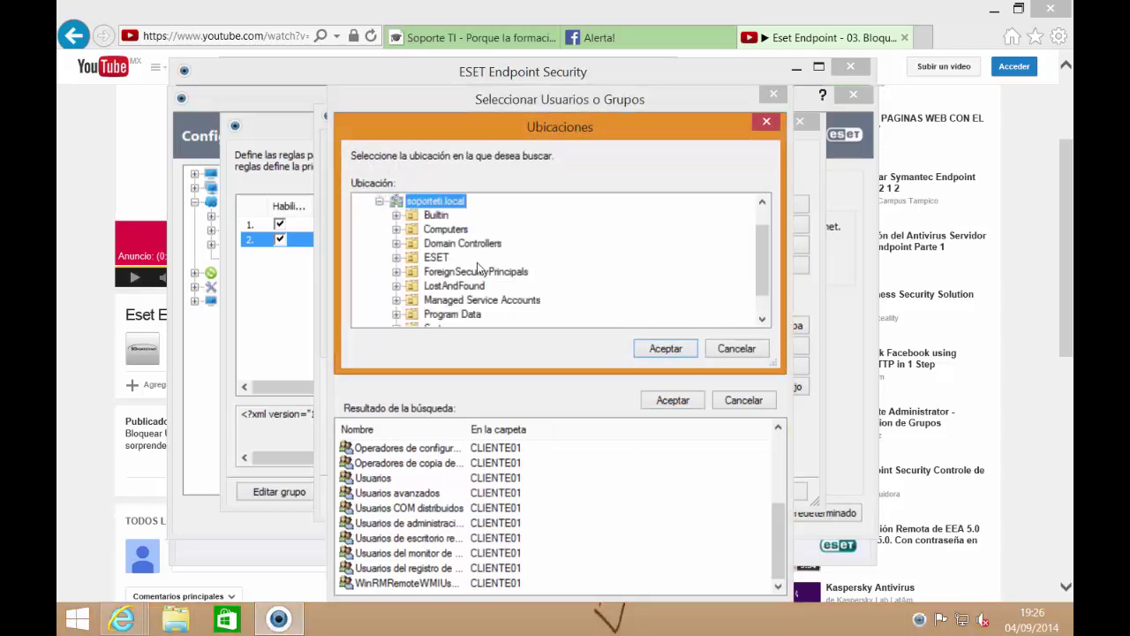
click(665, 348)
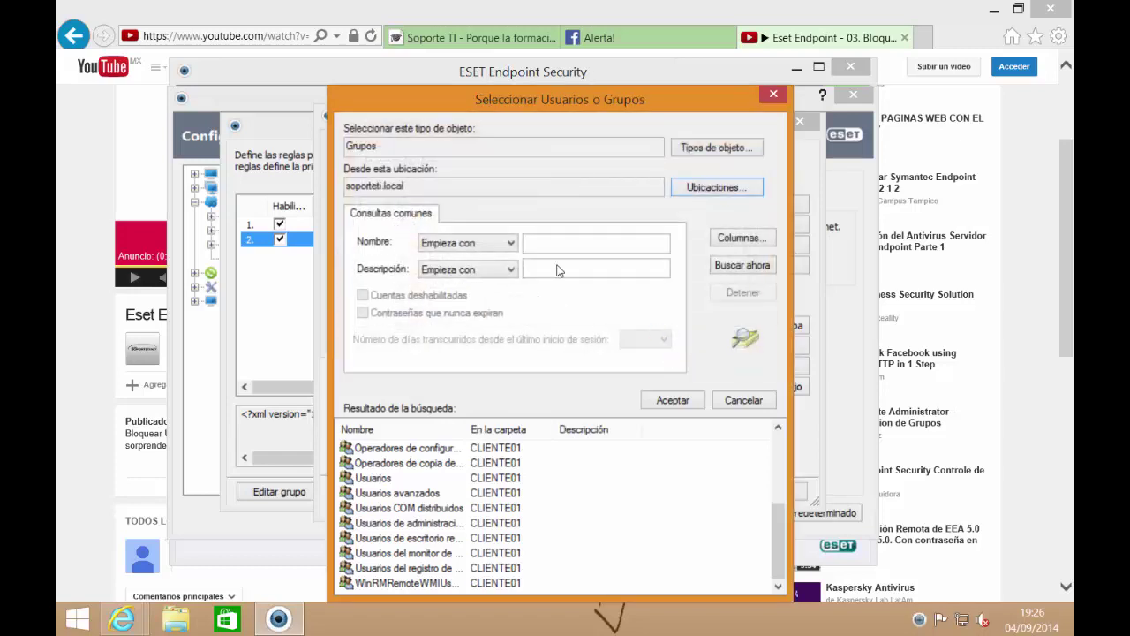
click(739, 268)
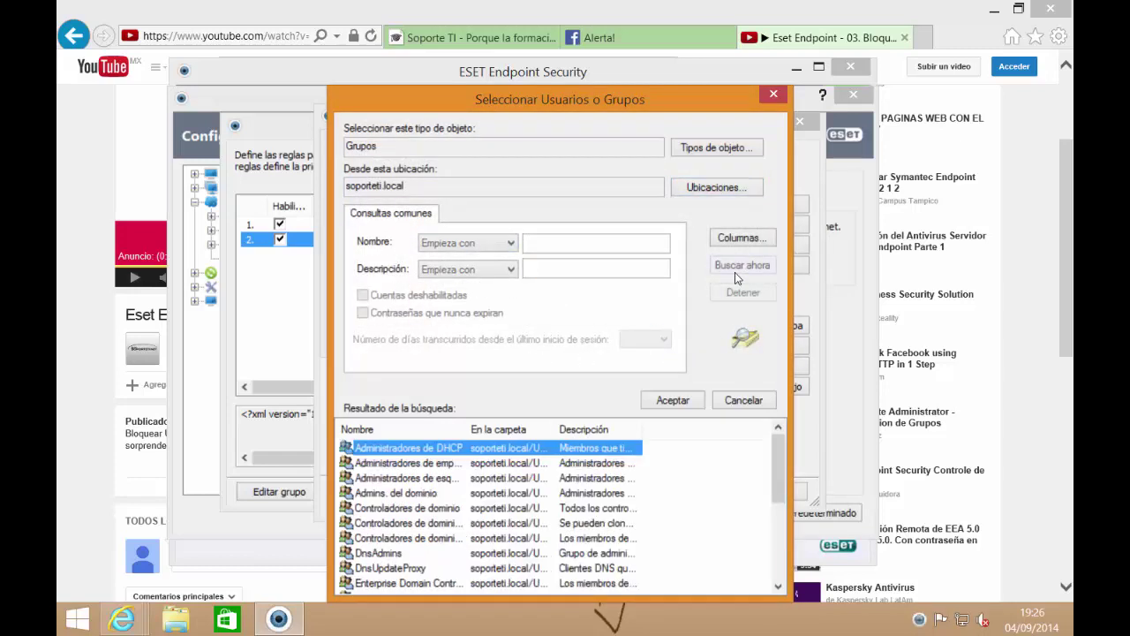
- Enlarge the group selection dialog and widen the result columns to read the full domain group names and folders
drag(566, 432, 624, 432)
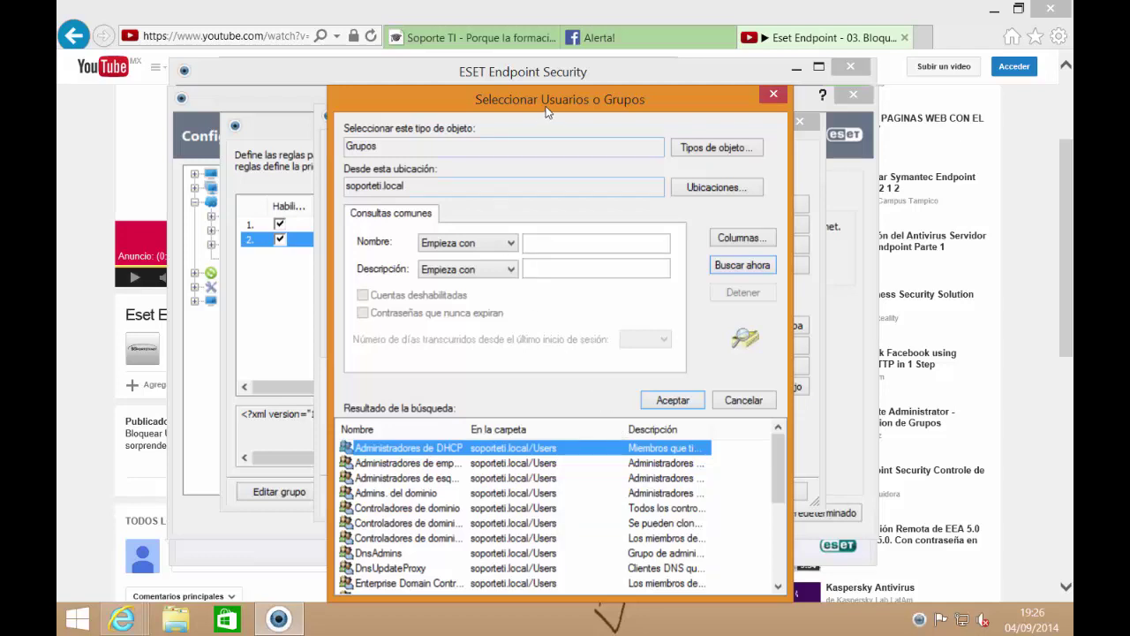
drag(547, 112, 531, 62)
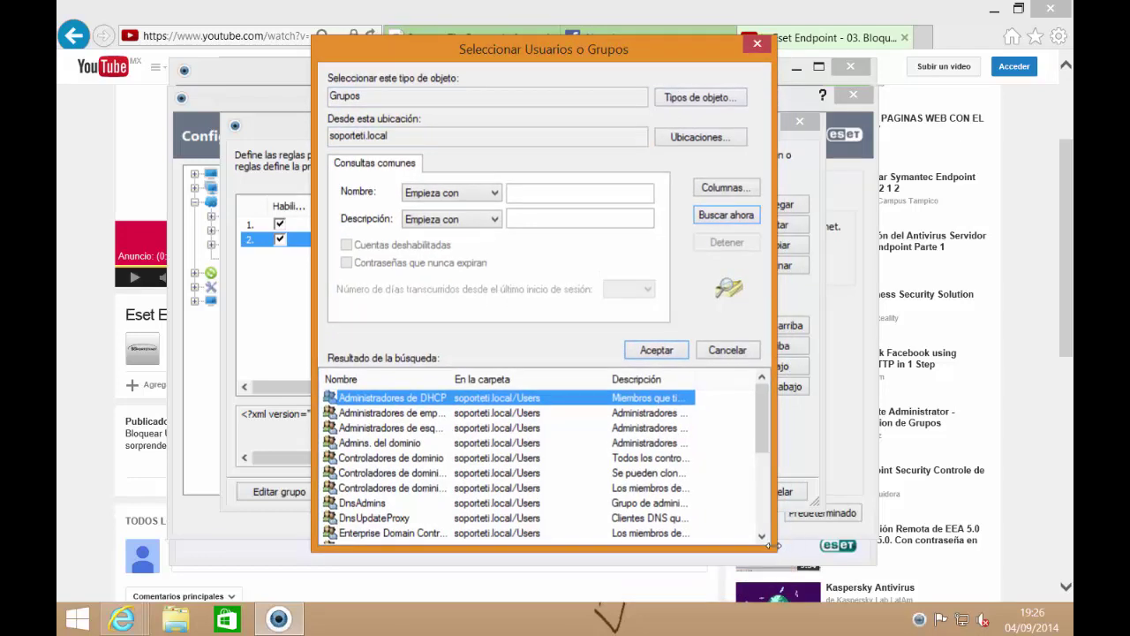
drag(769, 545, 971, 579)
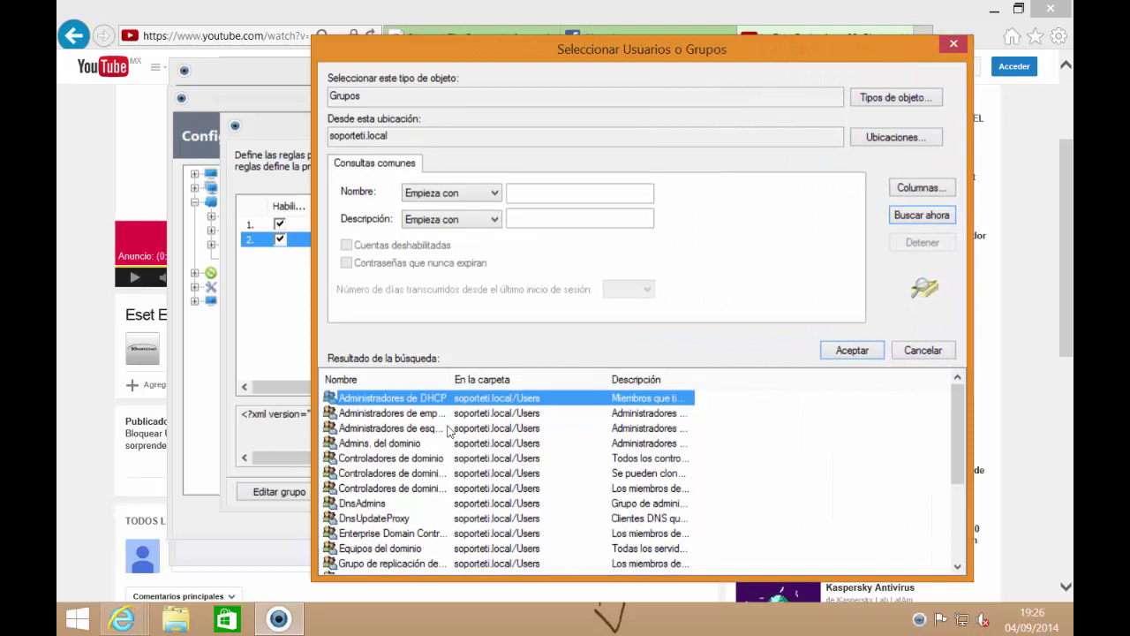
drag(452, 382, 597, 382)
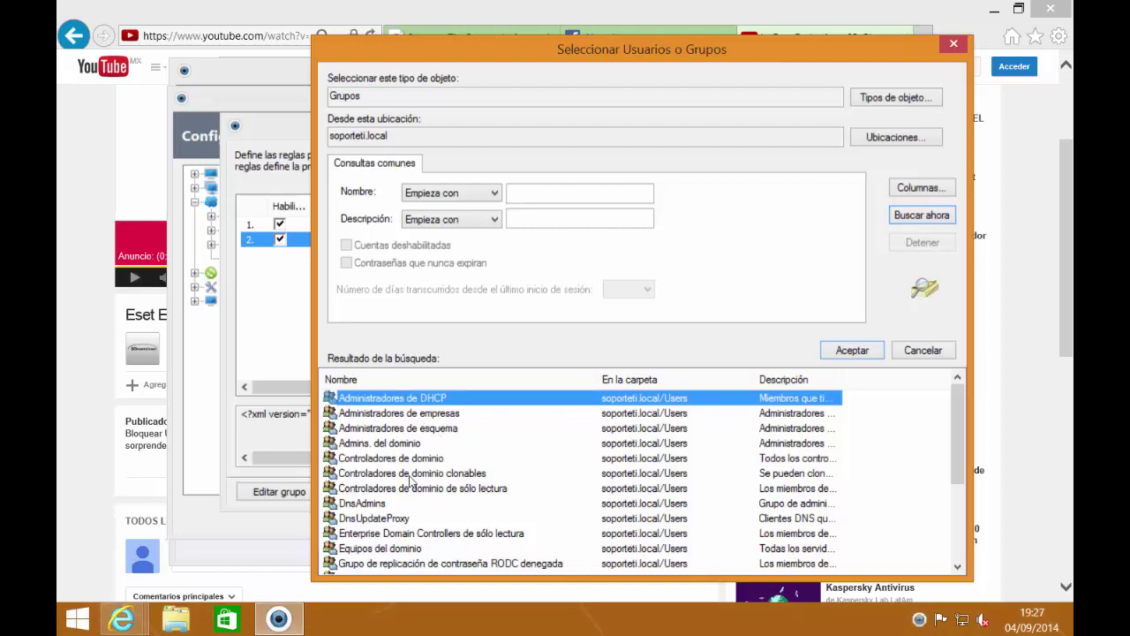
- Add the Admins. del dominio group to the facebook.com rule's user list and save the rule and configuration
click(402, 443)
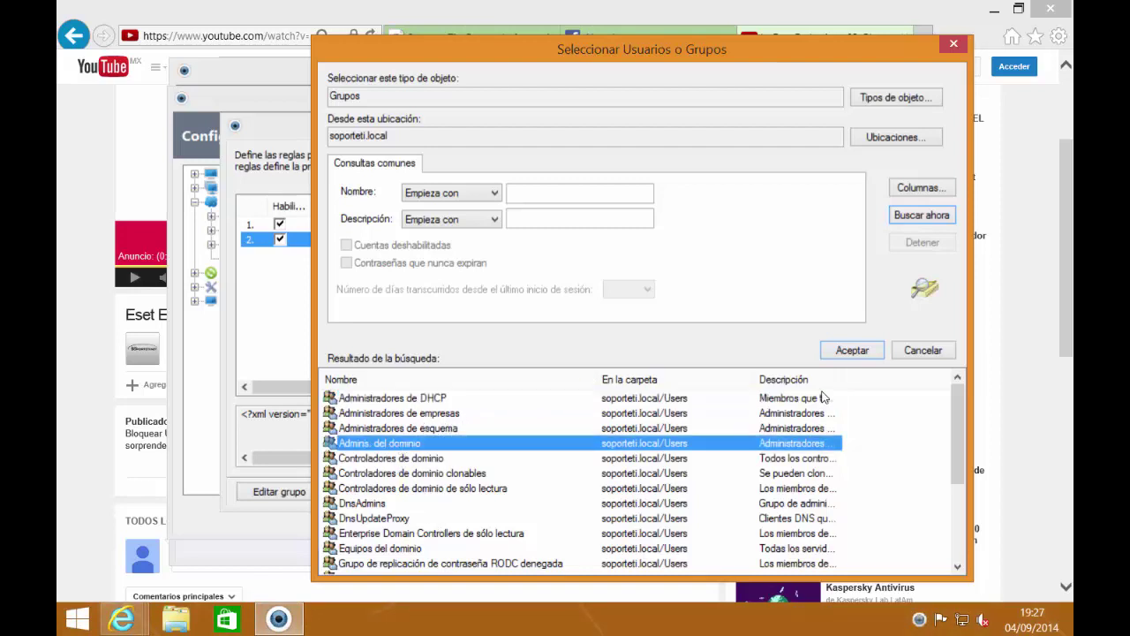
click(852, 350)
click(608, 339)
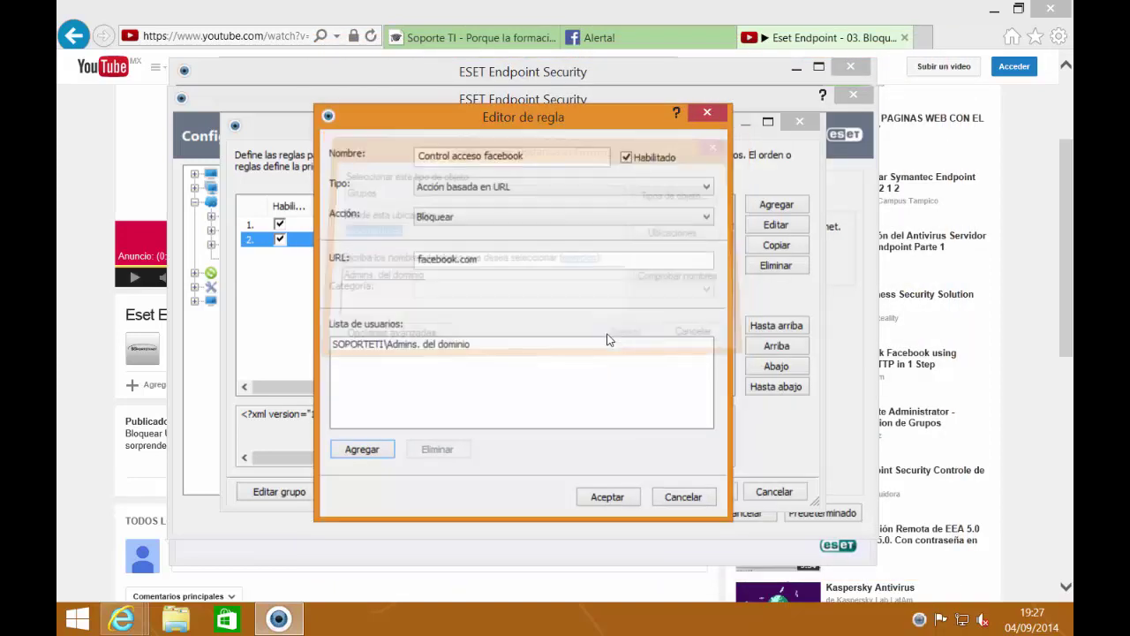
click(609, 497)
click(690, 495)
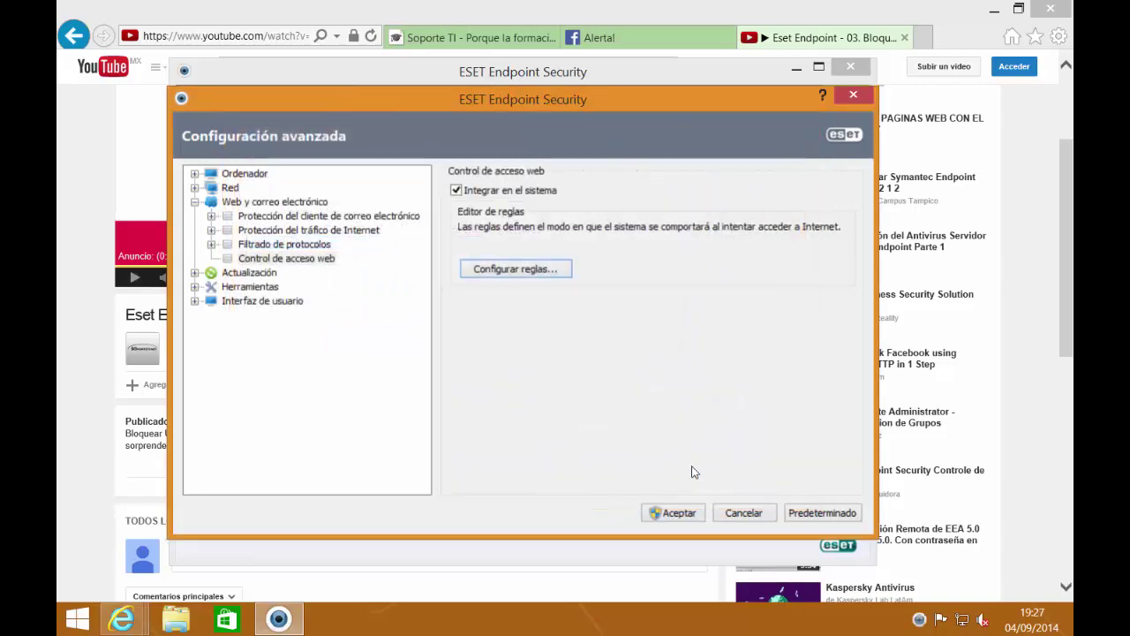
click(677, 511)
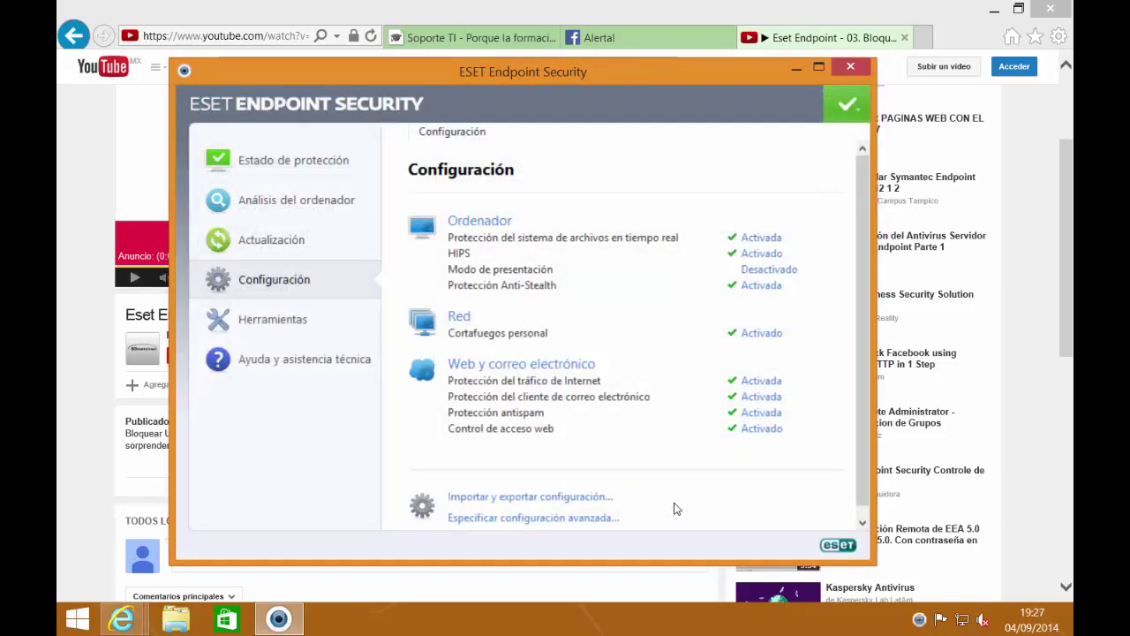
- Close ESET Endpoint Security and reload the Facebook page in Internet Explorer
click(846, 70)
click(671, 38)
click(371, 37)
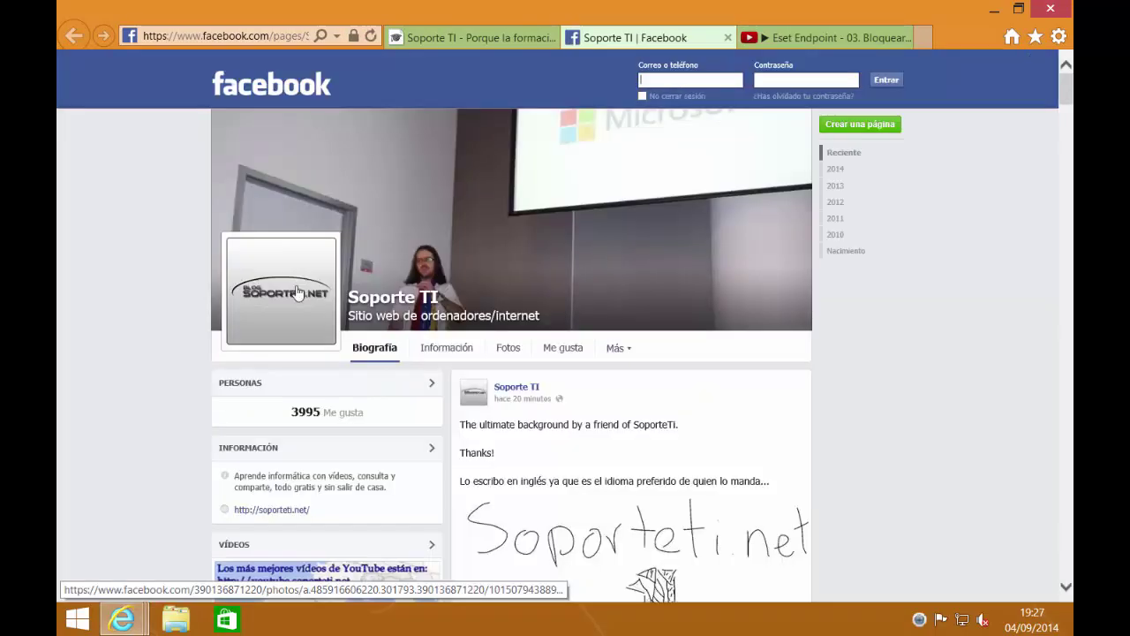
- Check the signed-in account on the Start screen and close all the open Internet Explorer pages
key(super)
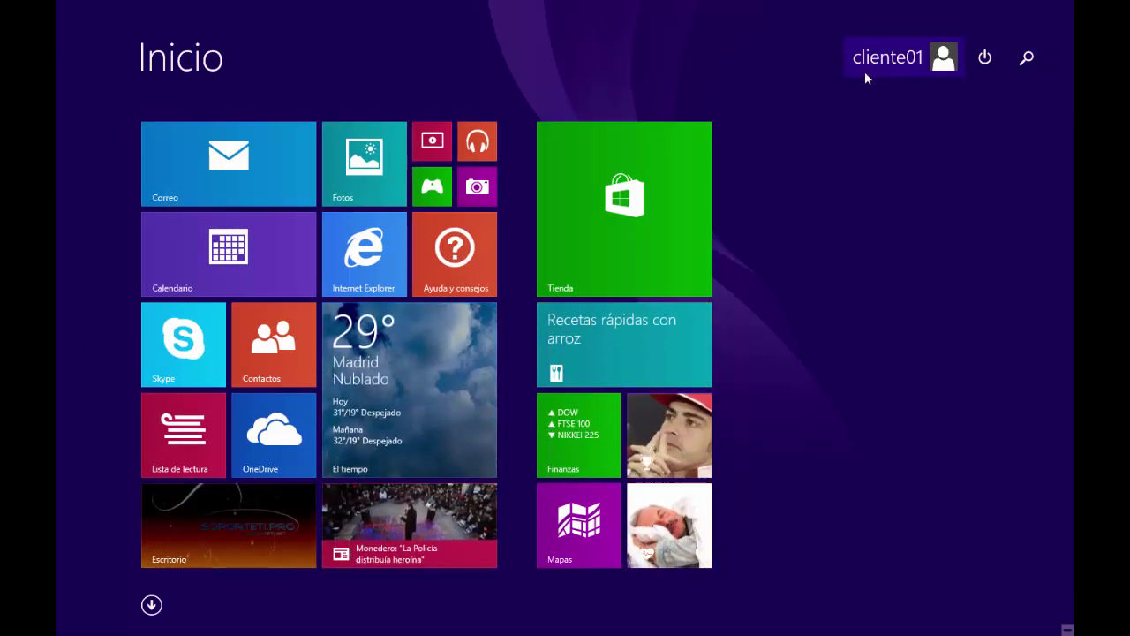
key(super)
click(728, 37)
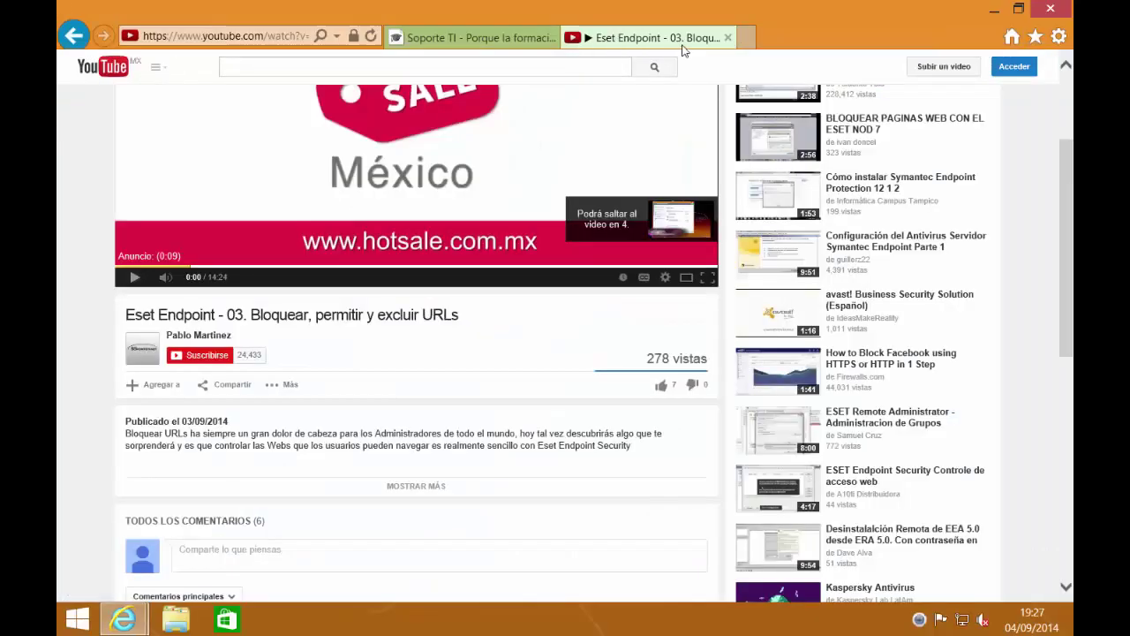
click(728, 37)
click(556, 38)
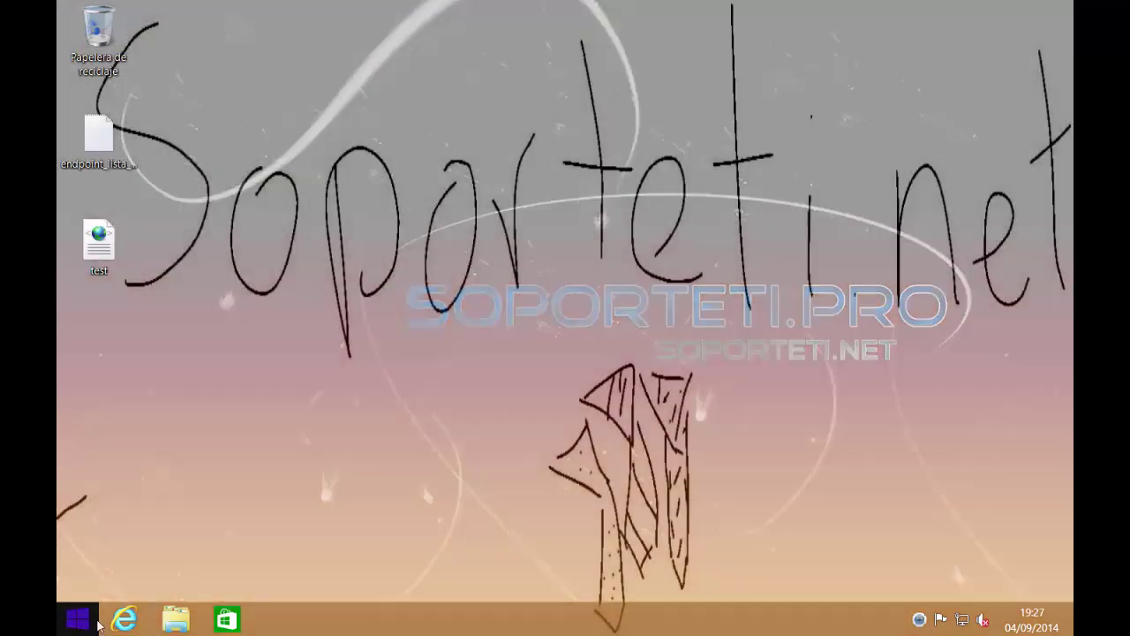
- Sign out of the current Windows session
right_click(77, 618)
mouse_move(234, 600)
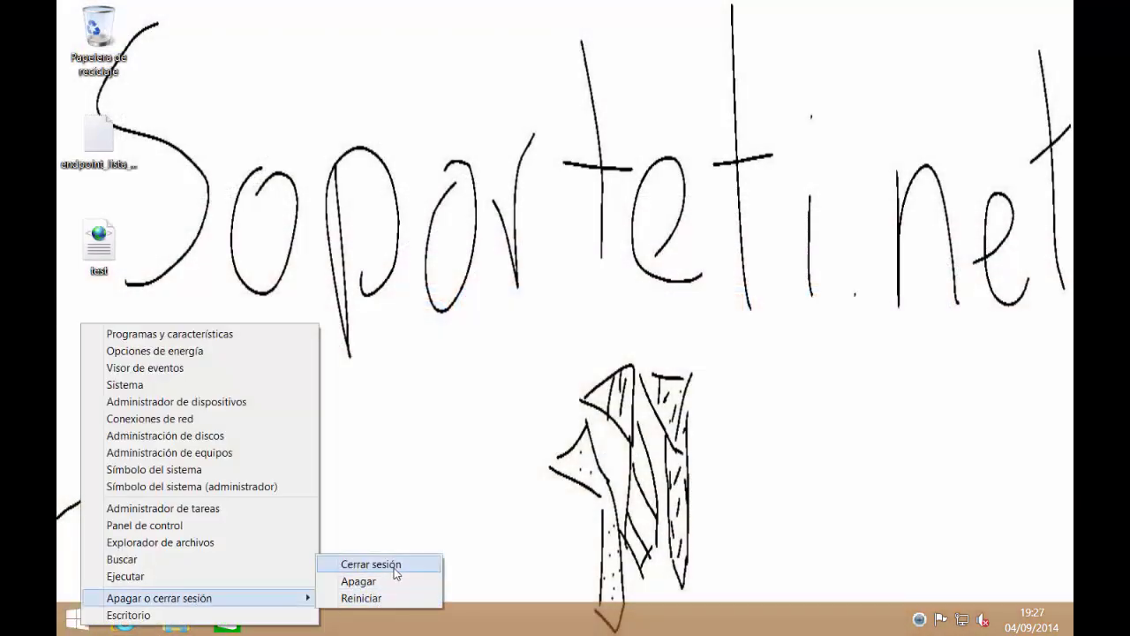
click(392, 564)
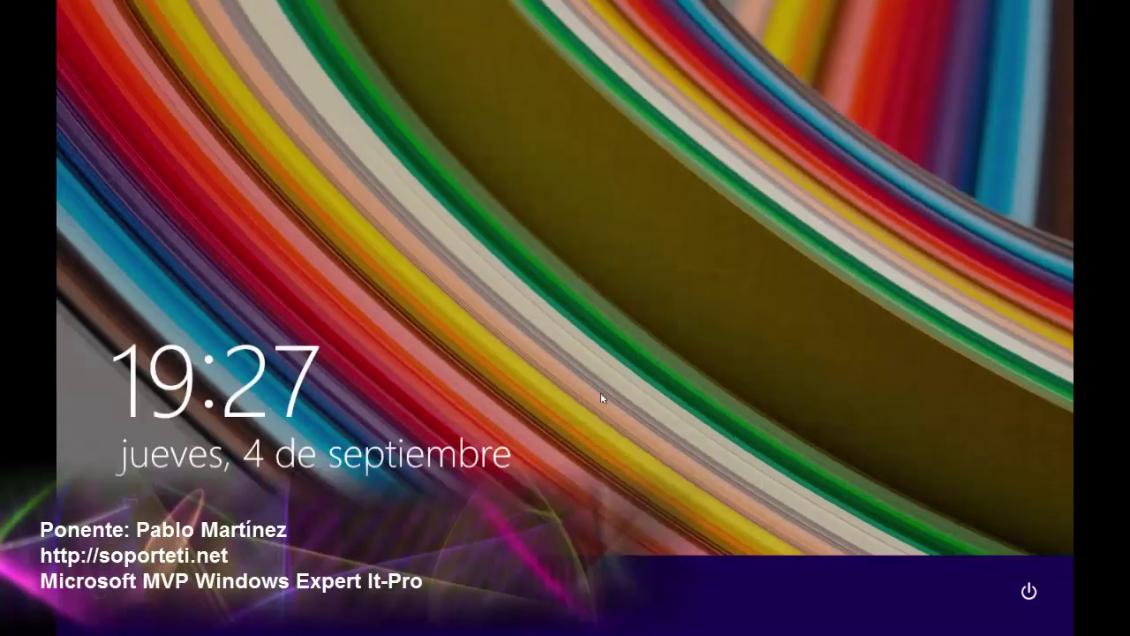
- Sign in to Windows as soporteti\Administrador with the account password
click(602, 399)
click(642, 298)
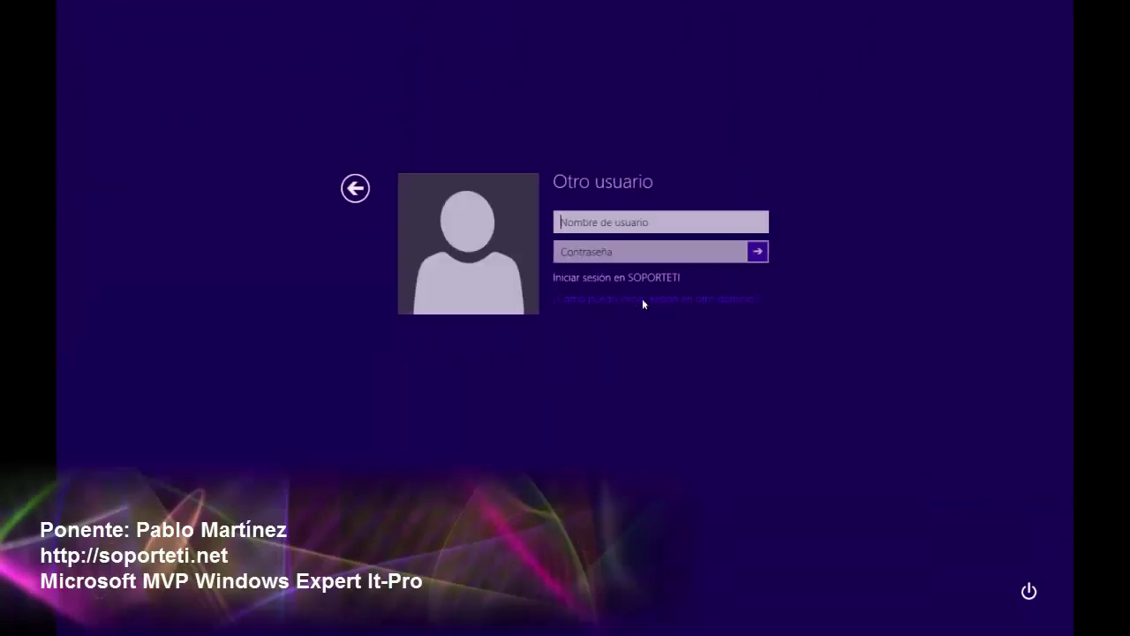
text(Administrador)
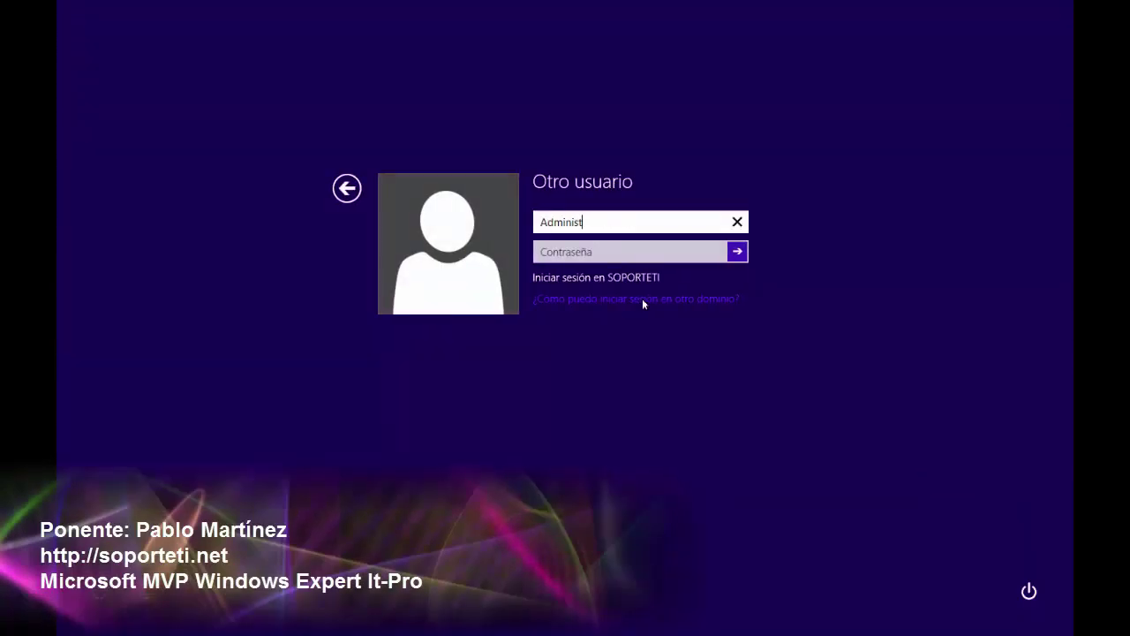
key(Tab)
text(********)
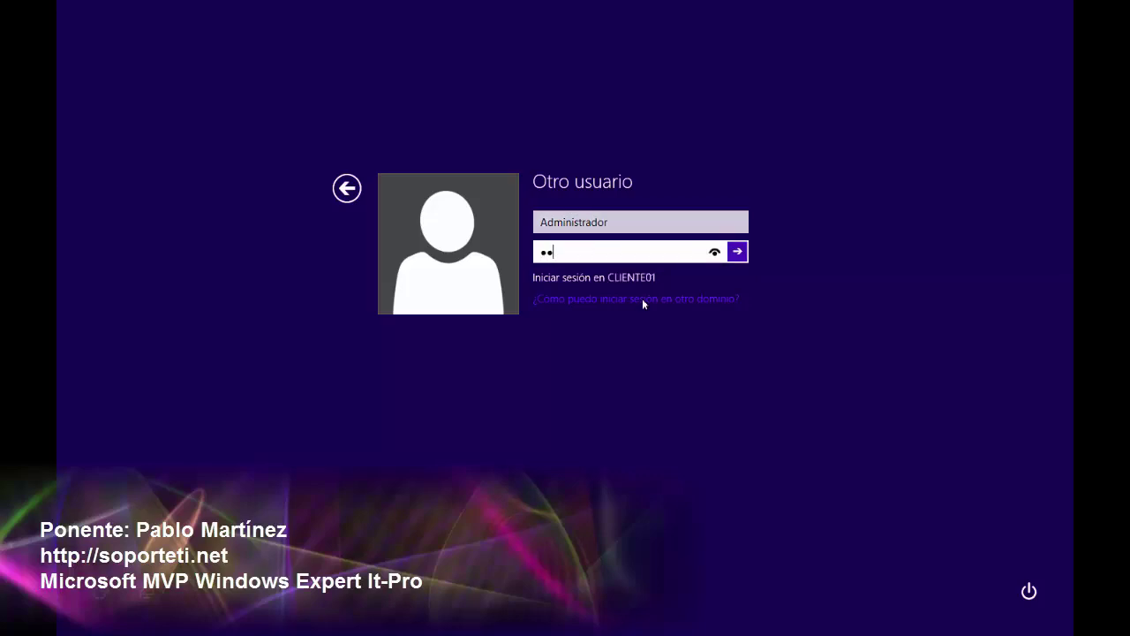
click(651, 231)
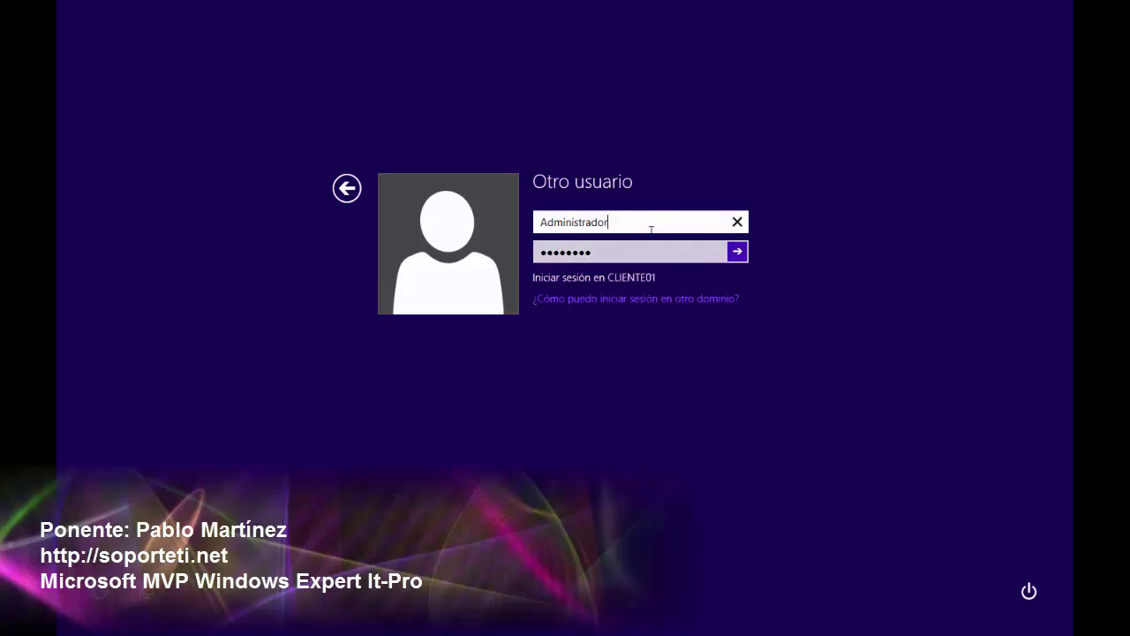
text(s)
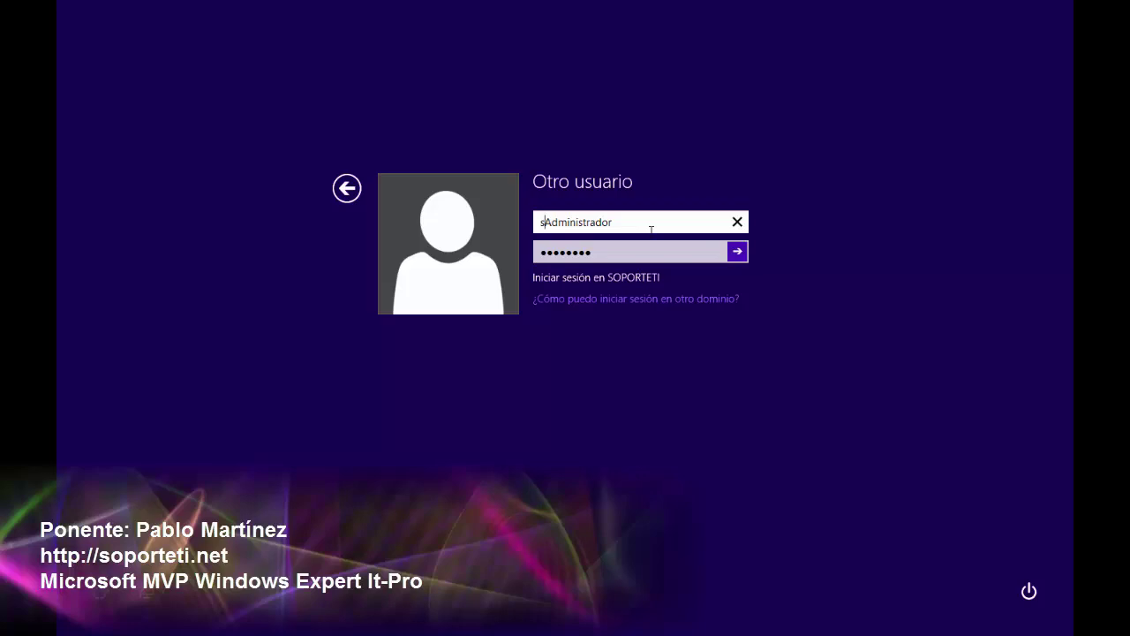
text(oporteti\)
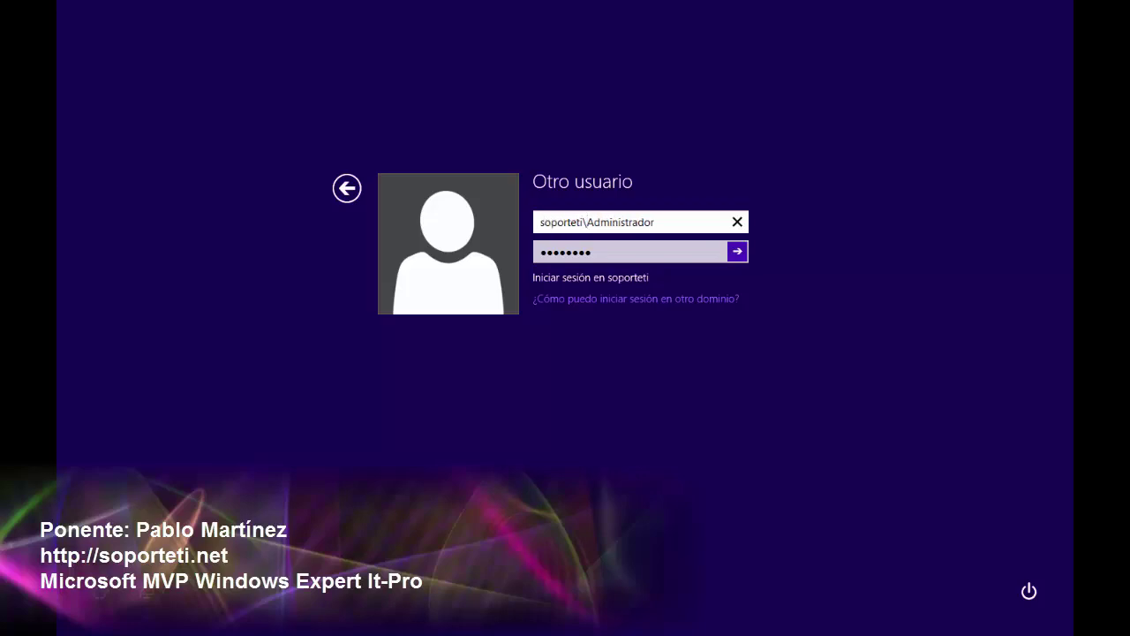
key(Tab)
key(Return)
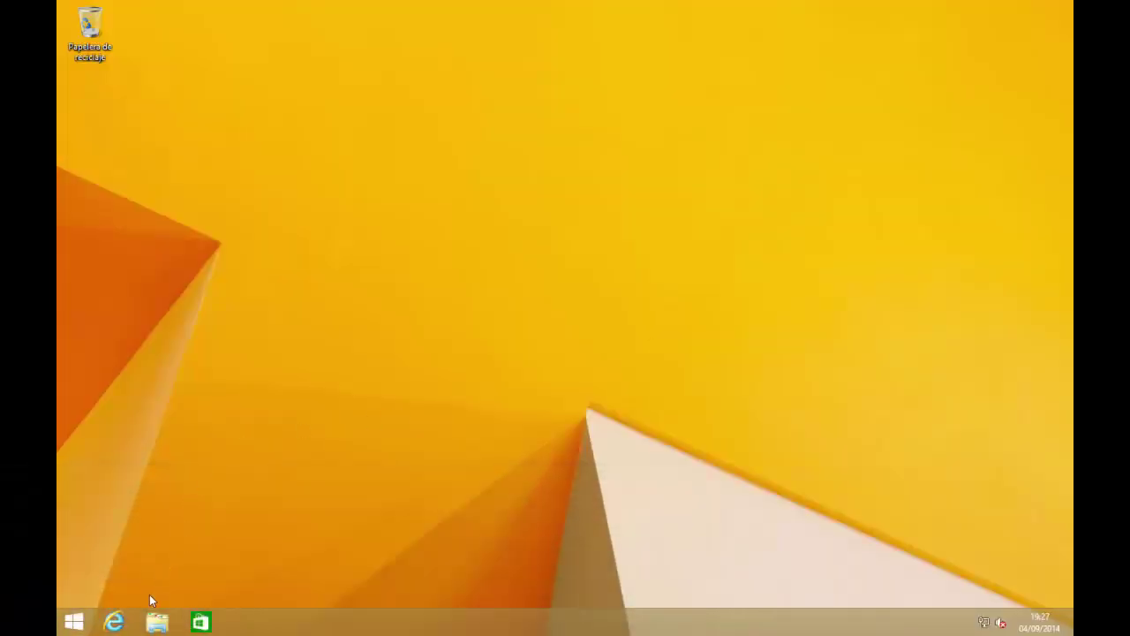
- Test access to facebook.com in a maximized Internet Explorer window, and close the page
click(114, 623)
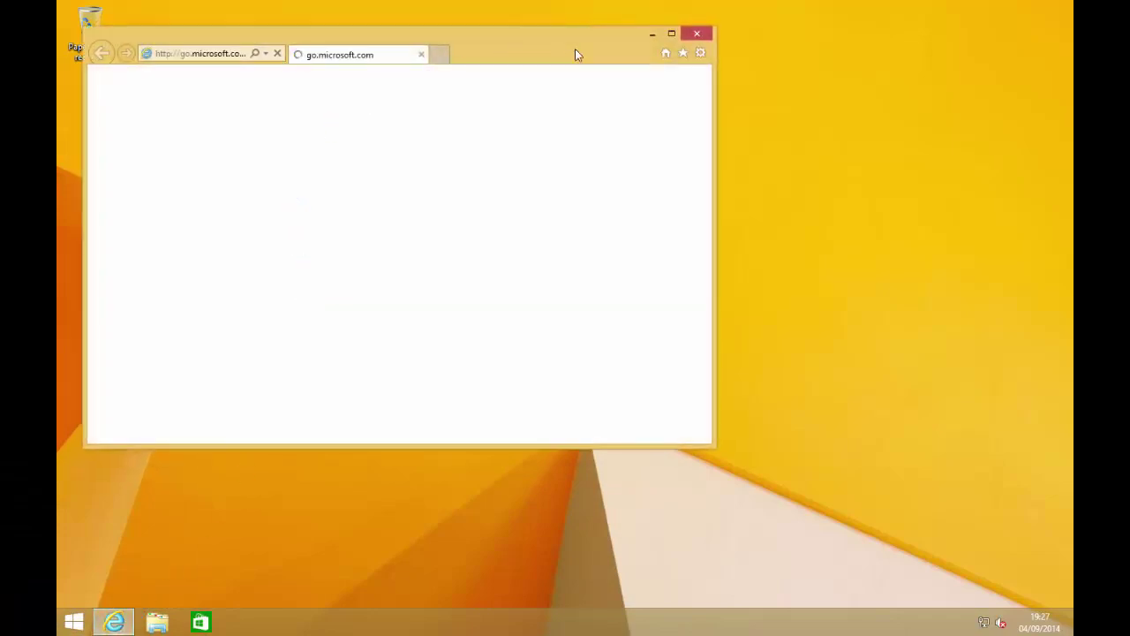
click(672, 33)
click(260, 29)
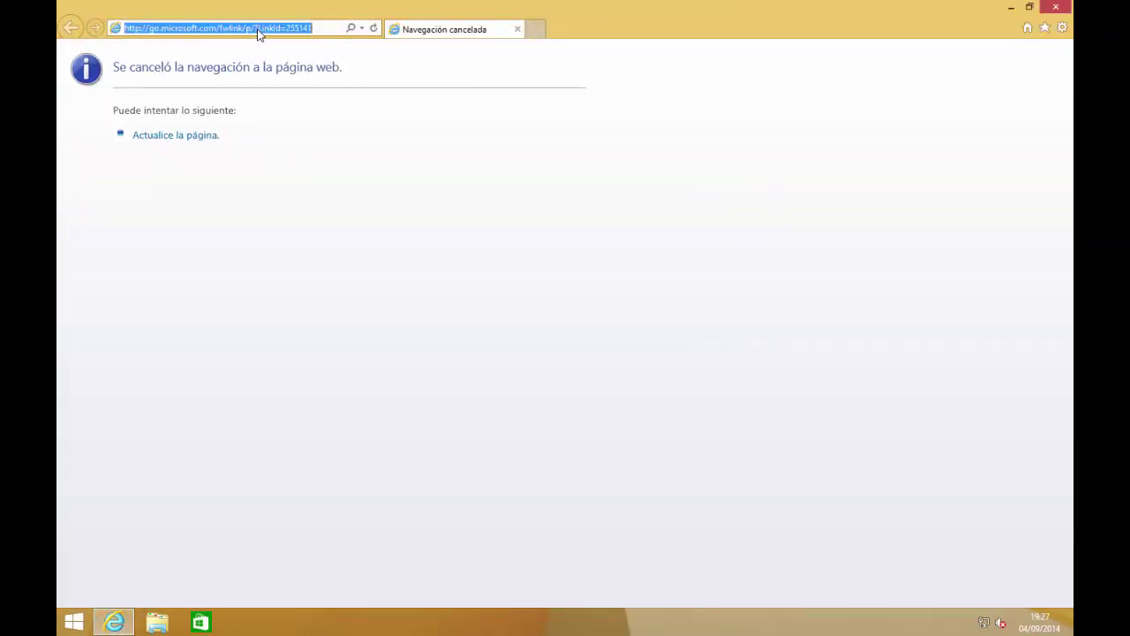
text(facebook)
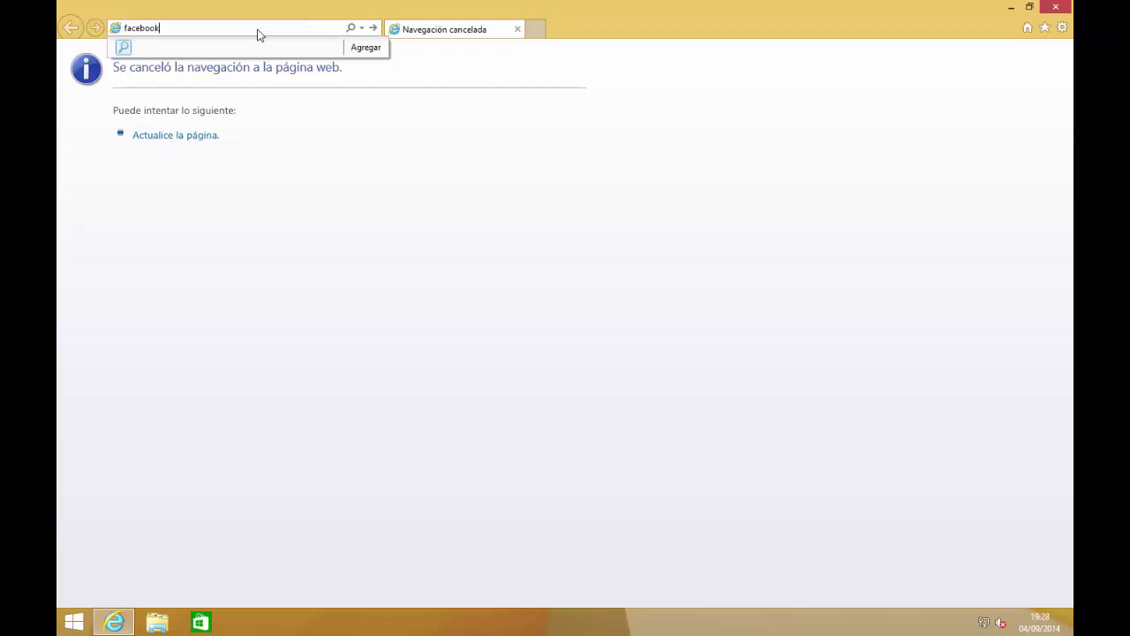
key(Return)
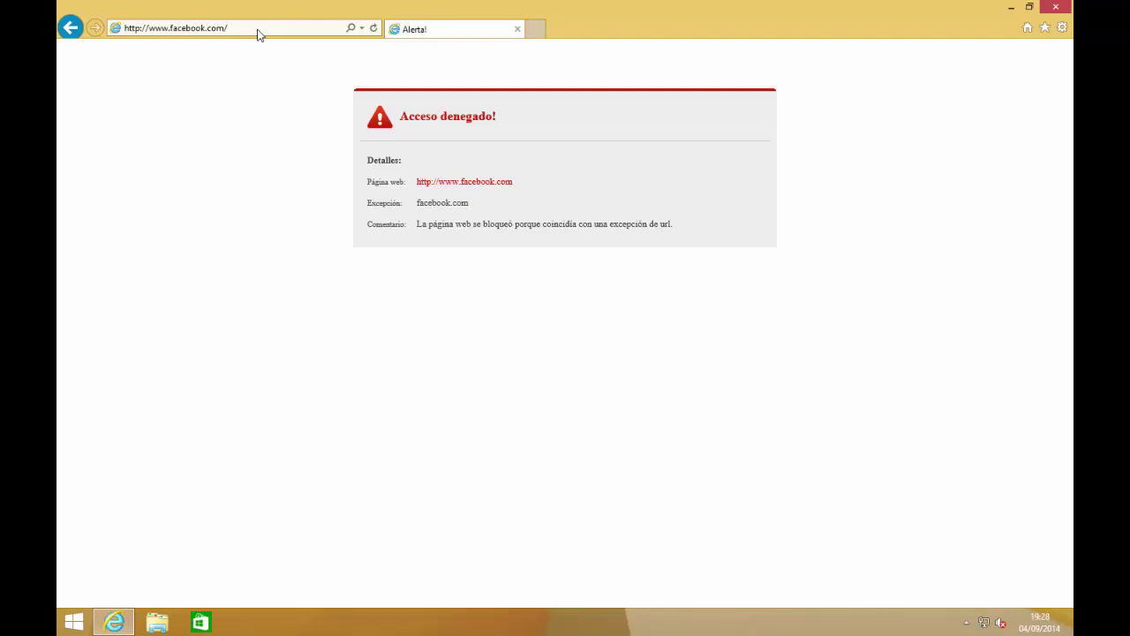
click(518, 29)
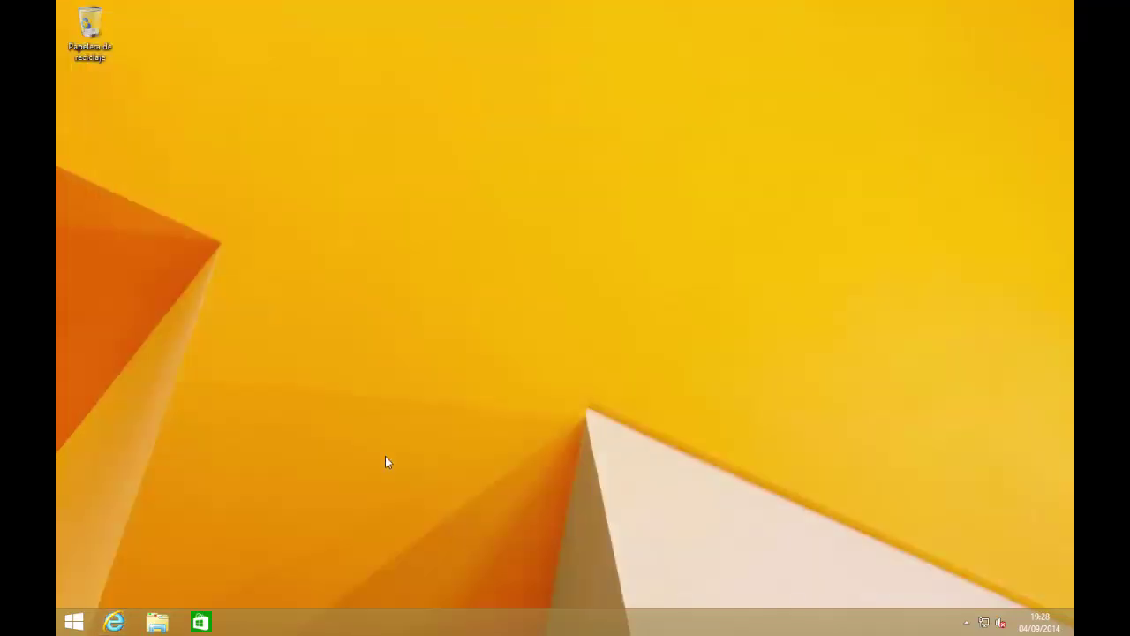
- Sign out of the domain administrator's Windows session
right_click(73, 623)
mouse_move(189, 601)
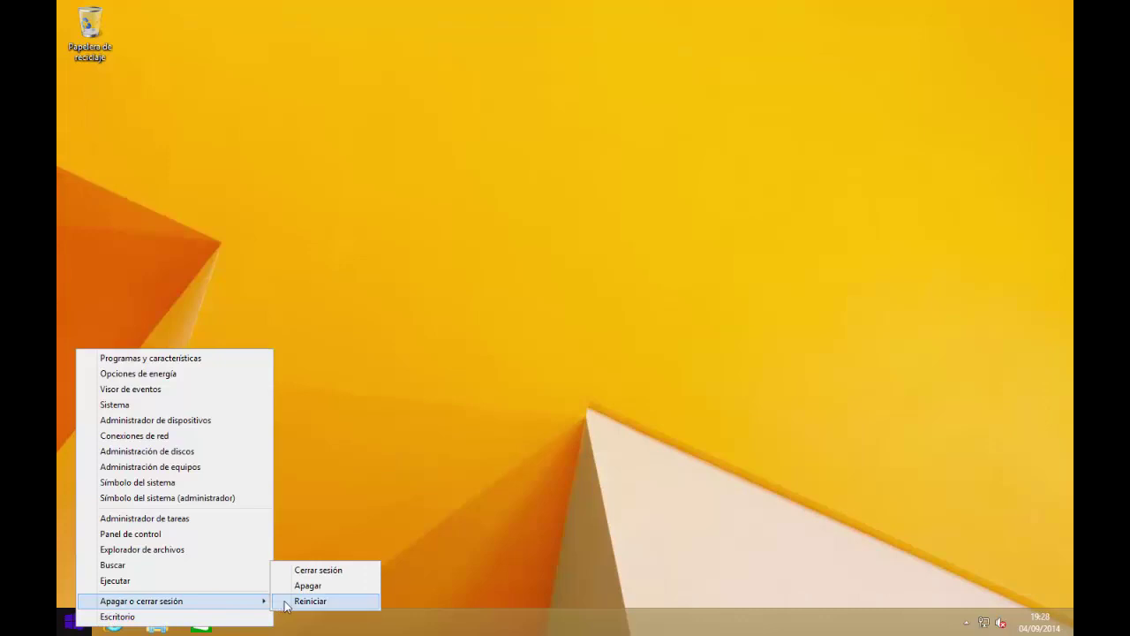
click(329, 569)
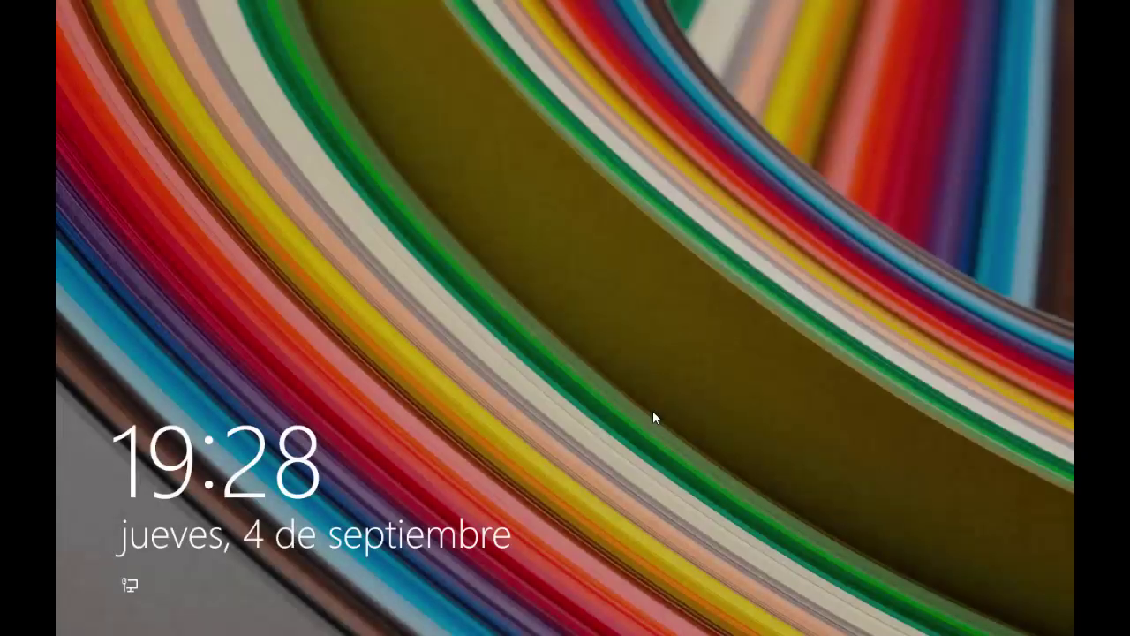
- Sign in to Windows as the other user Cliente01 on the SOPORTETI domain with the account password
click(517, 374)
click(642, 260)
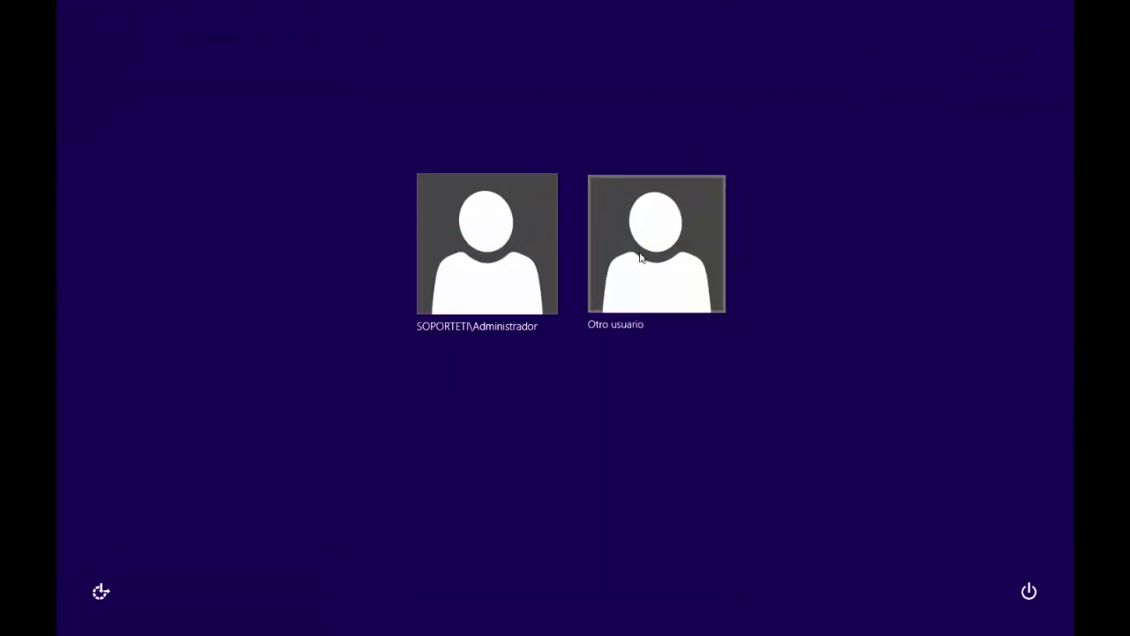
text(c)
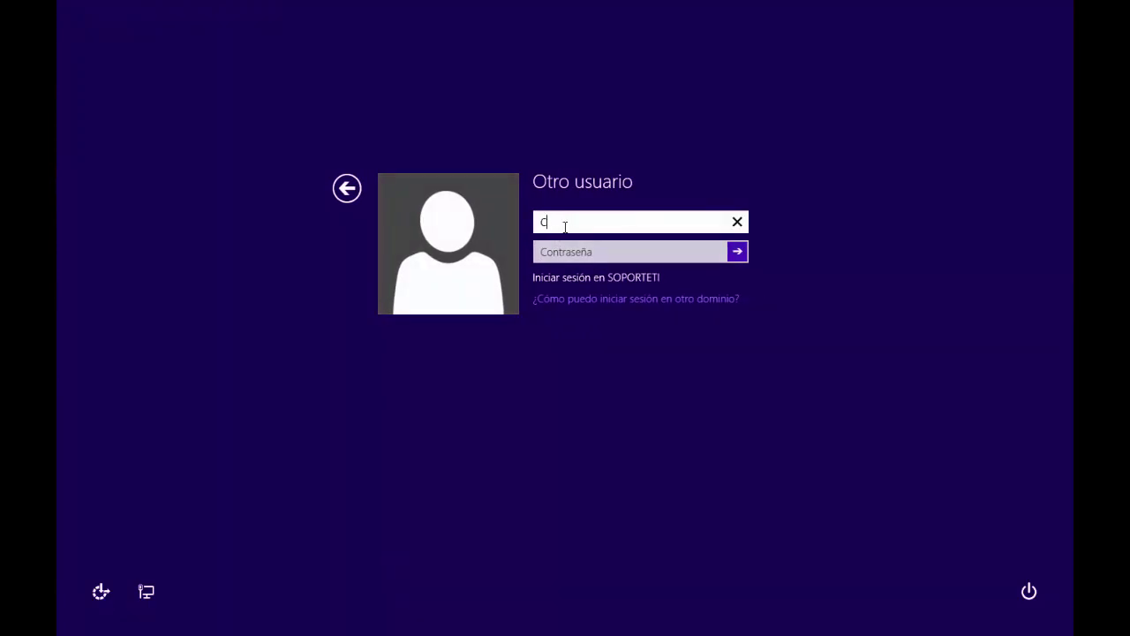
key(Tab)
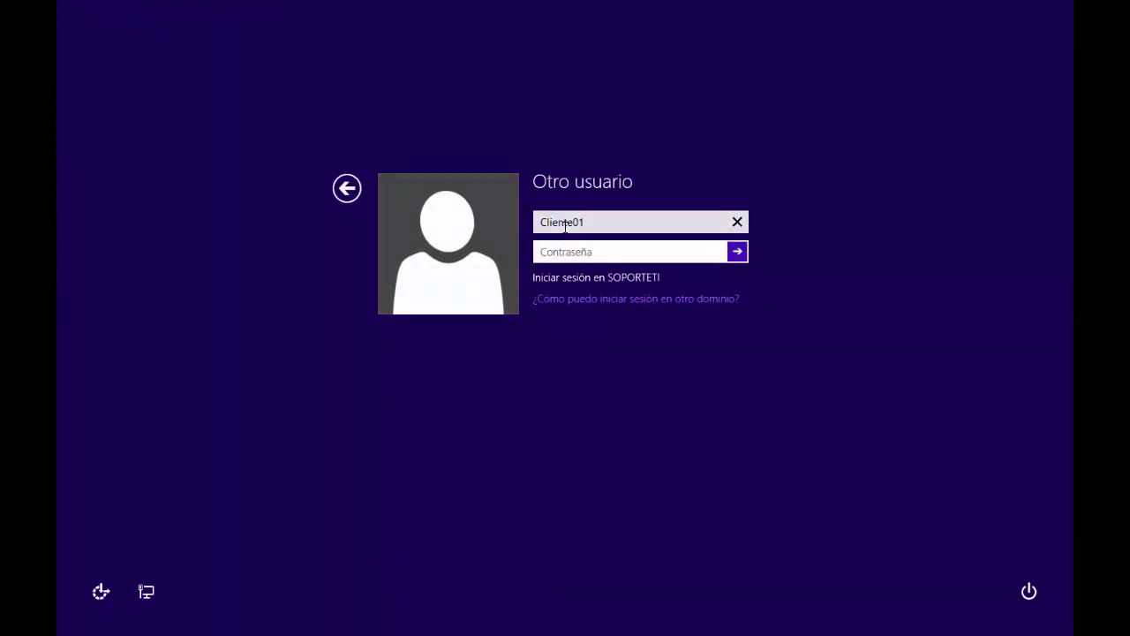
text(••••••••)
key(Return)
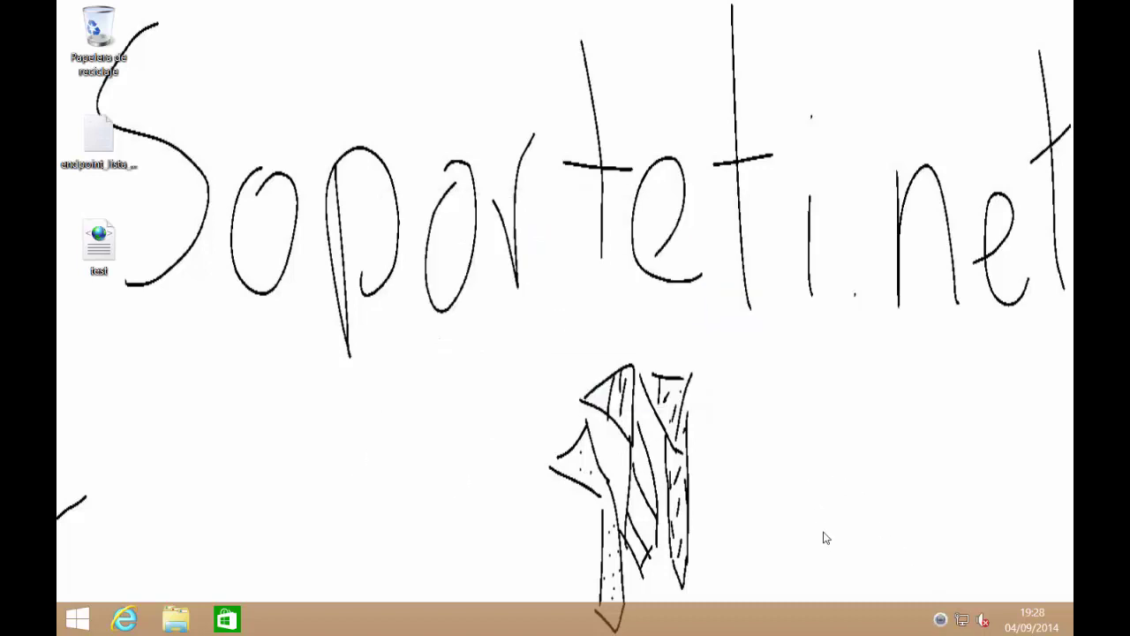
- Open the Control web log from the ESET Endpoint Security log files in a separate, maximized window
click(939, 621)
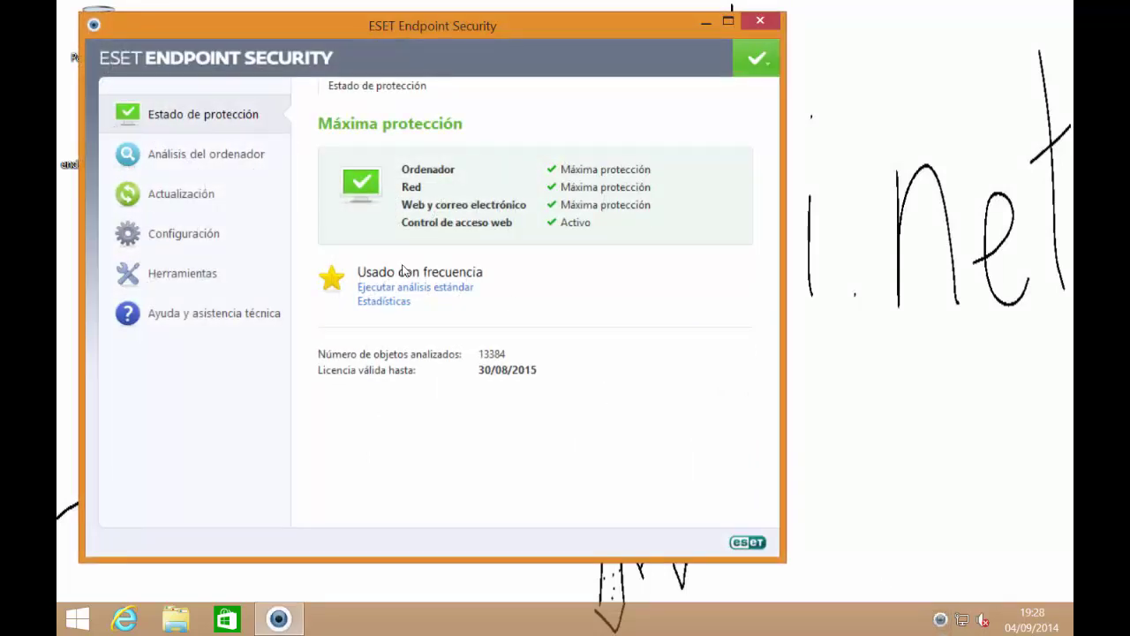
click(206, 279)
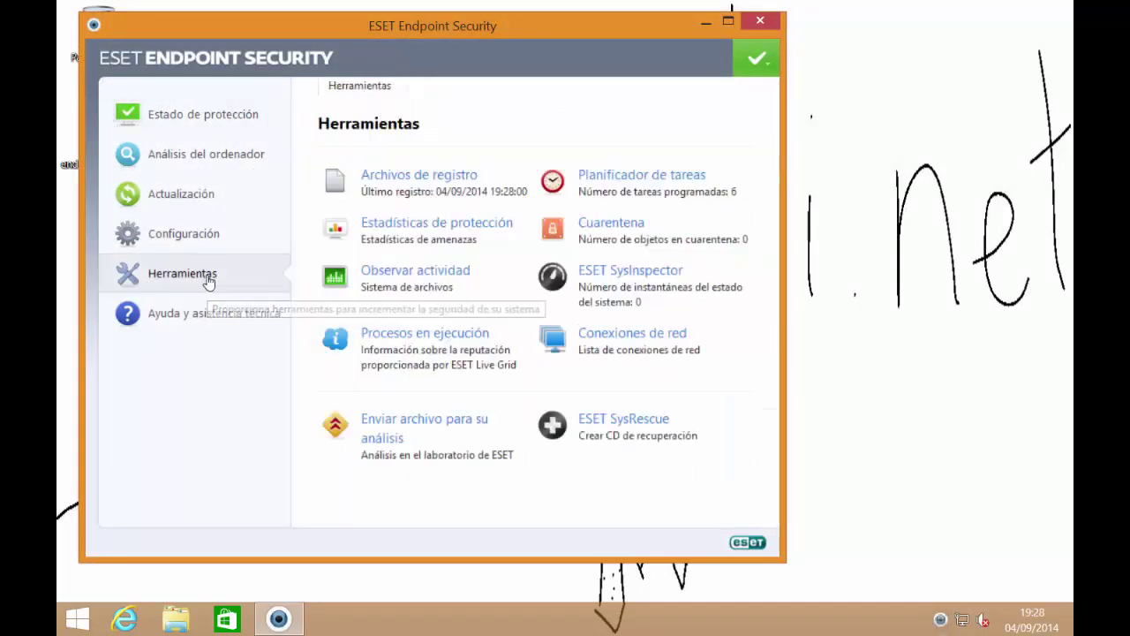
click(510, 221)
click(523, 166)
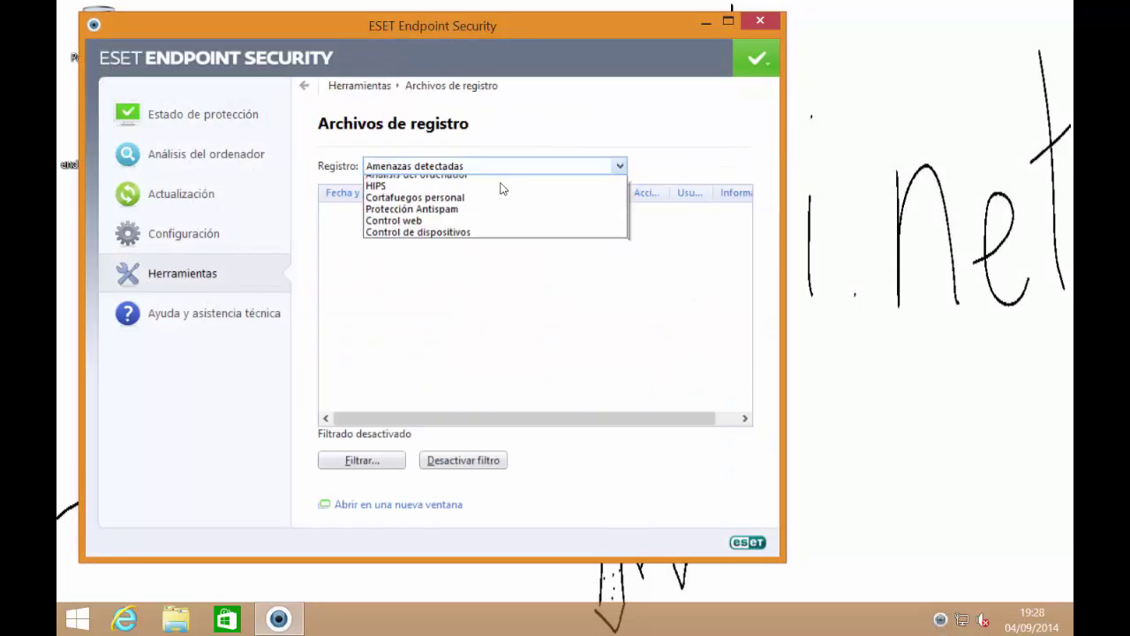
click(512, 251)
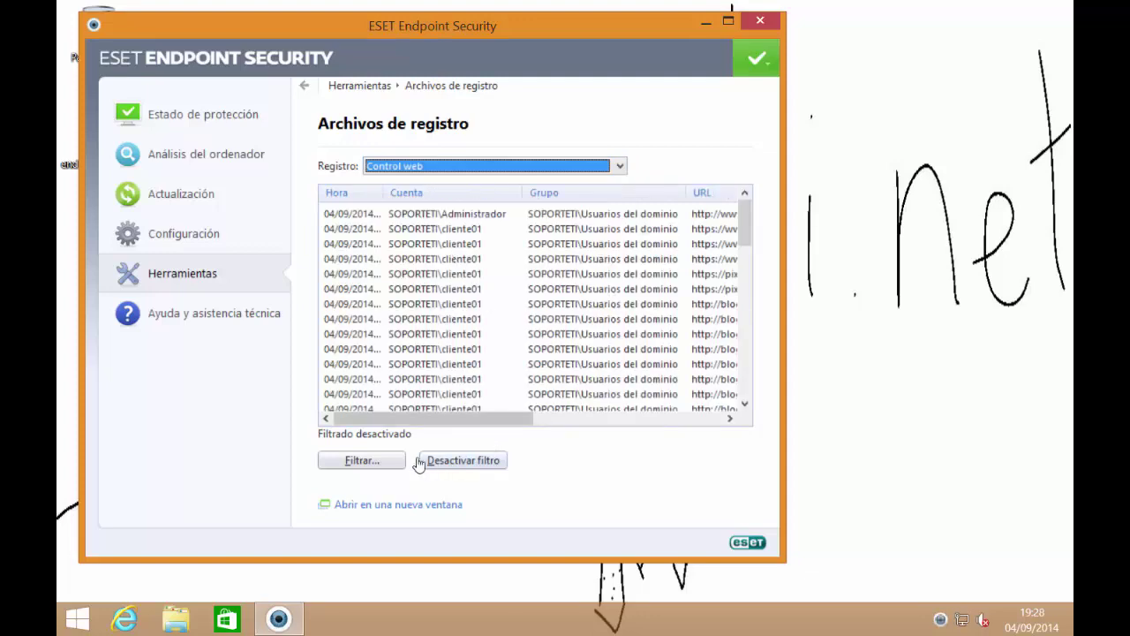
click(369, 508)
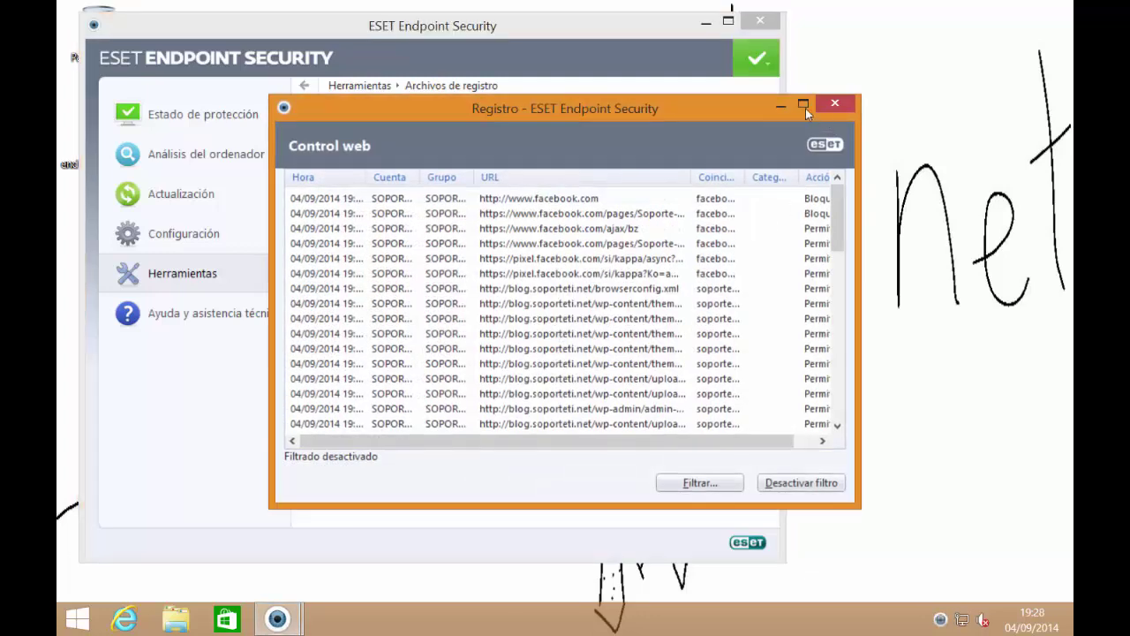
click(806, 107)
- Widen the URL match and Cuenta columns to read the account names, and select the SOPORTETI\Administrador entry
drag(524, 82, 565, 81)
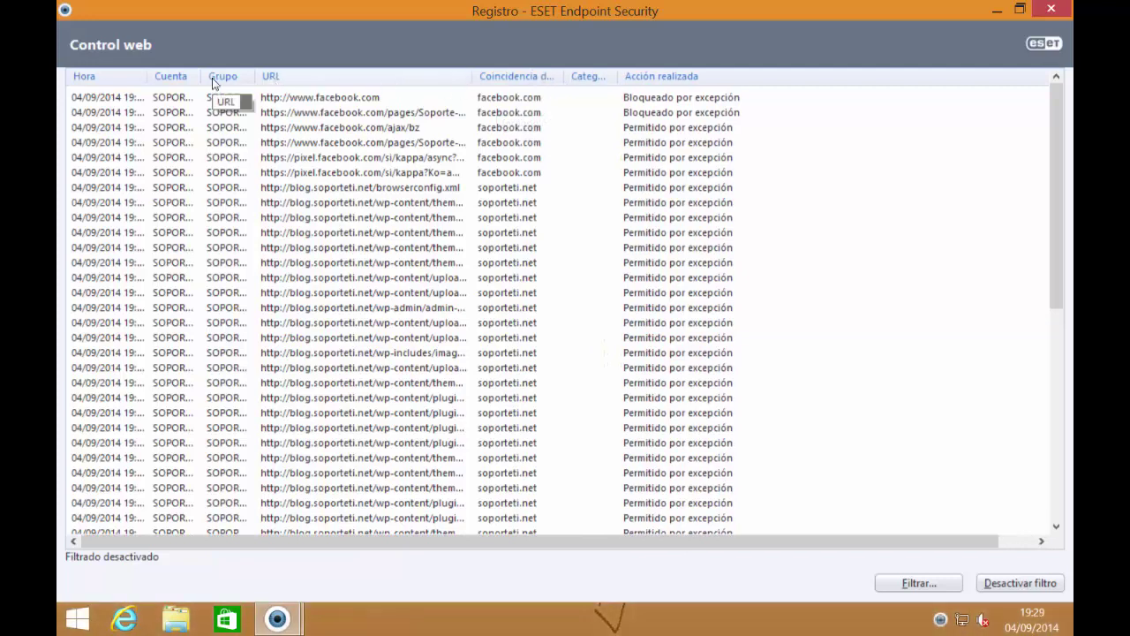
drag(202, 78, 415, 94)
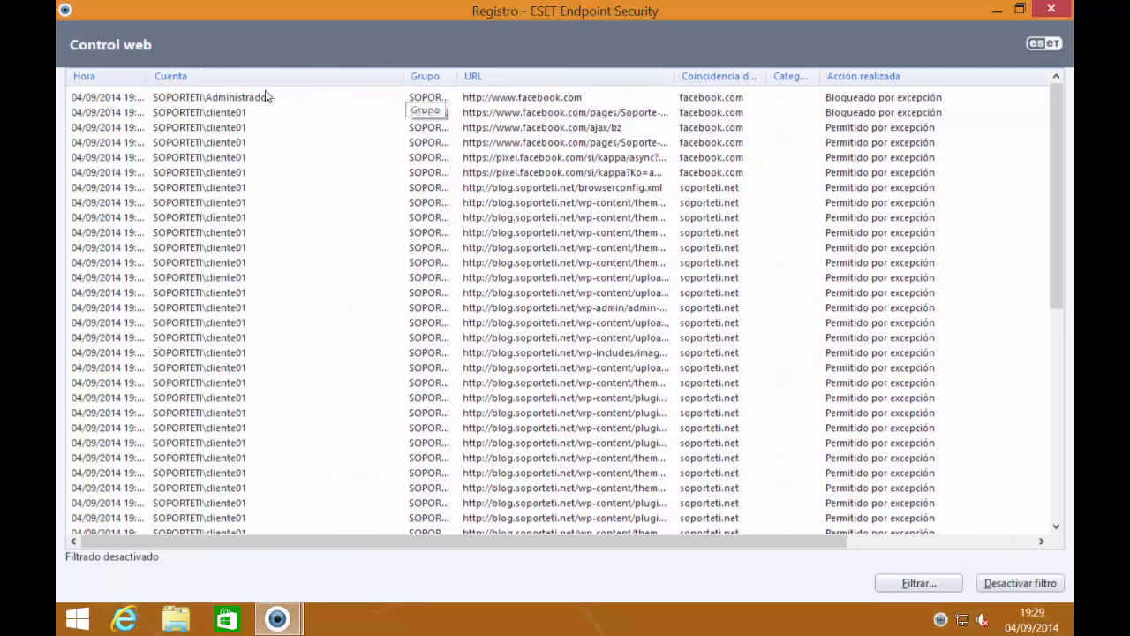
click(267, 97)
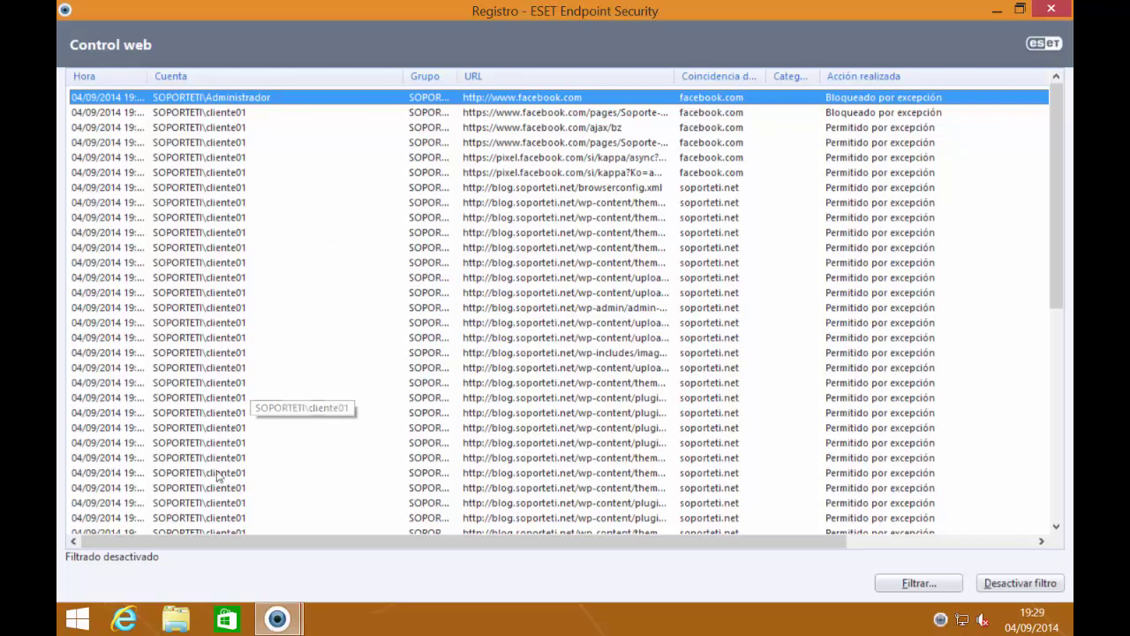
- Open the log filter settings and limit the searched columns to Cuenta only
click(932, 585)
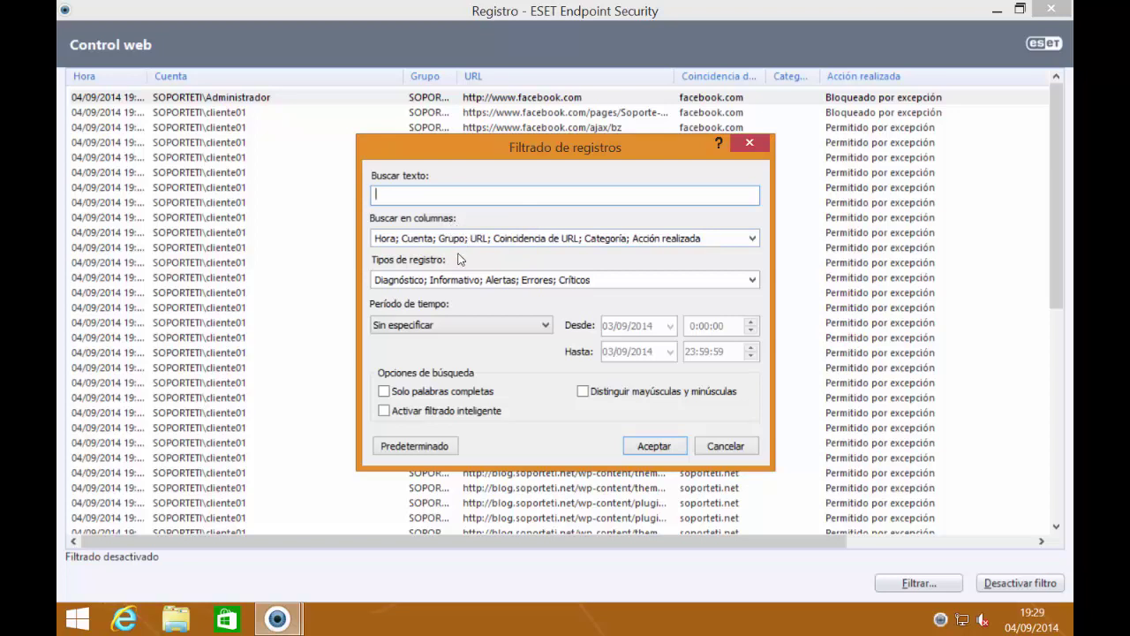
click(697, 243)
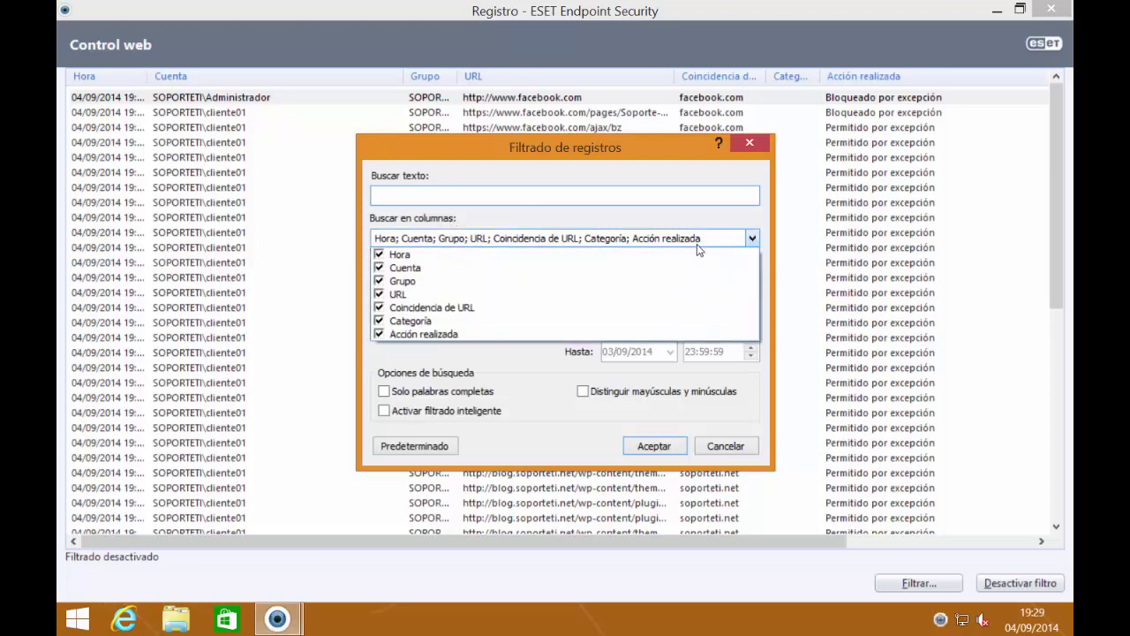
click(379, 335)
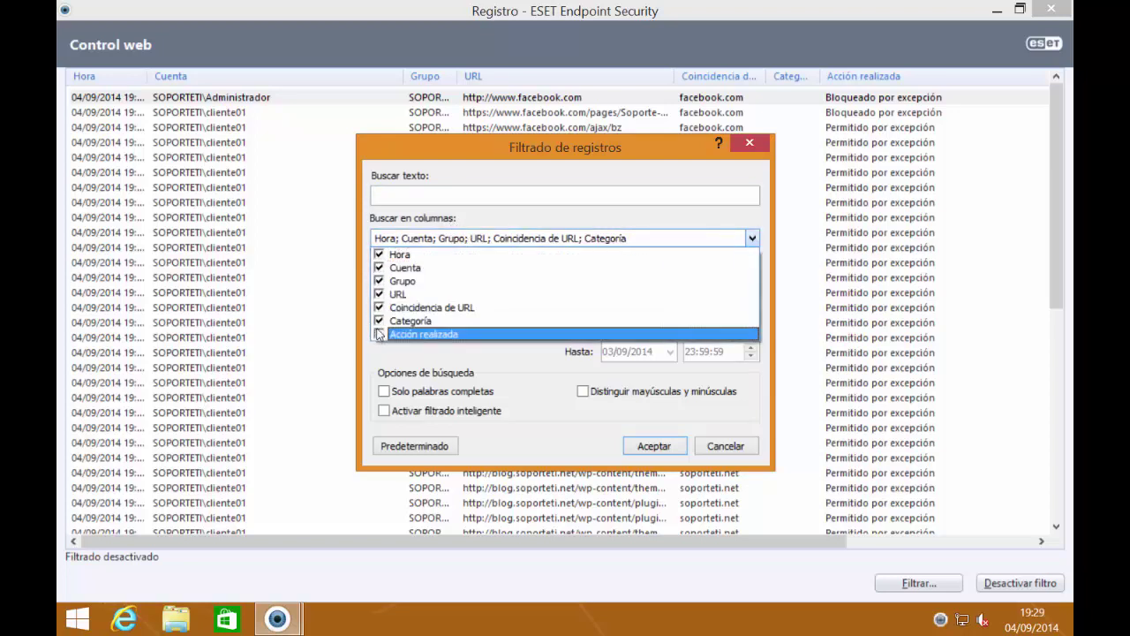
click(379, 322)
click(381, 307)
click(381, 294)
click(380, 281)
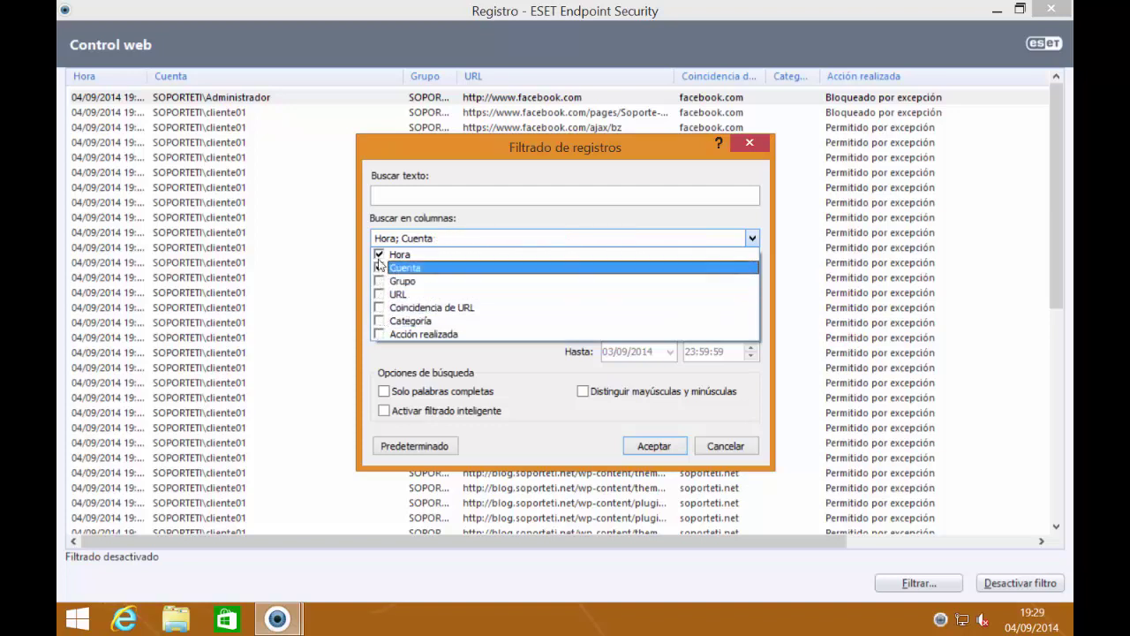
click(380, 254)
click(549, 398)
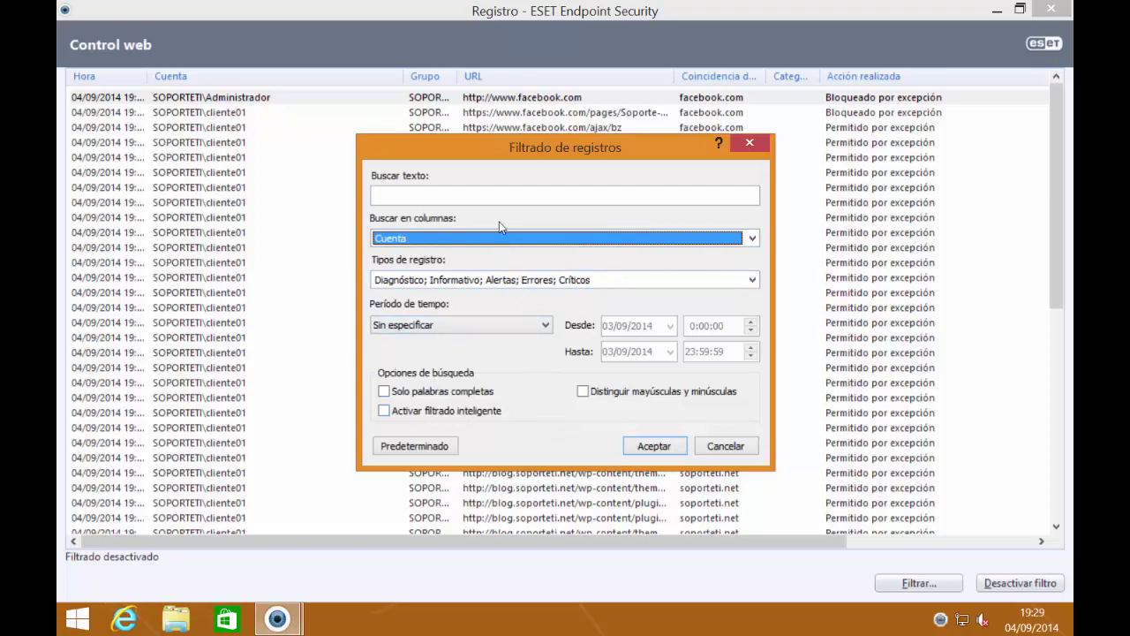
- Filter the Control web log by the text Administrador and examine the matching facebook.com entry
click(511, 197)
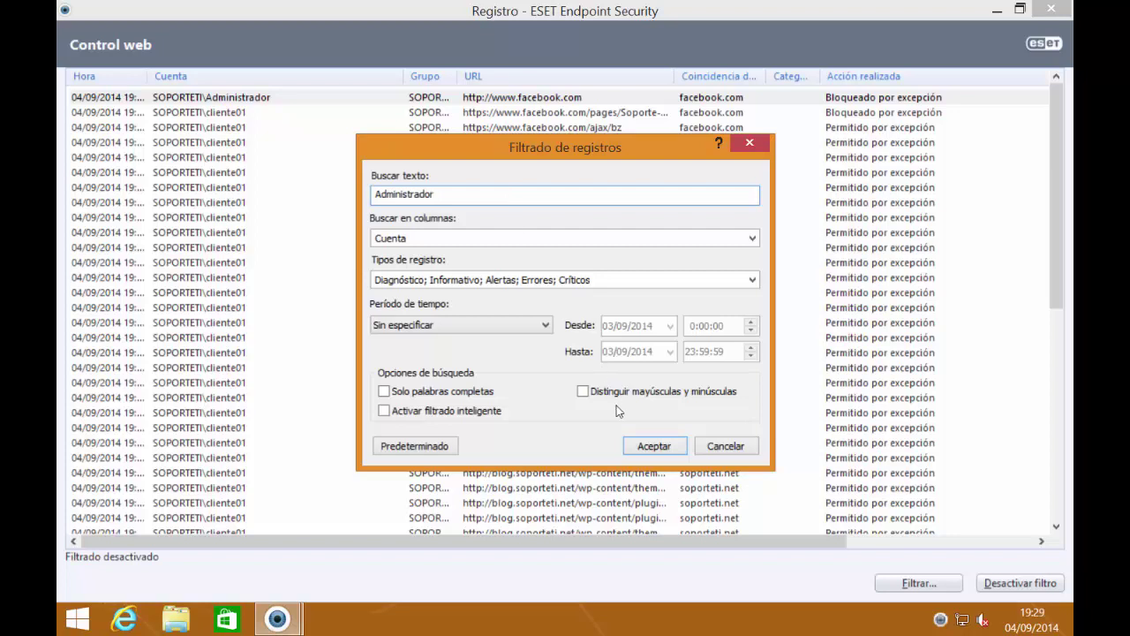
click(640, 448)
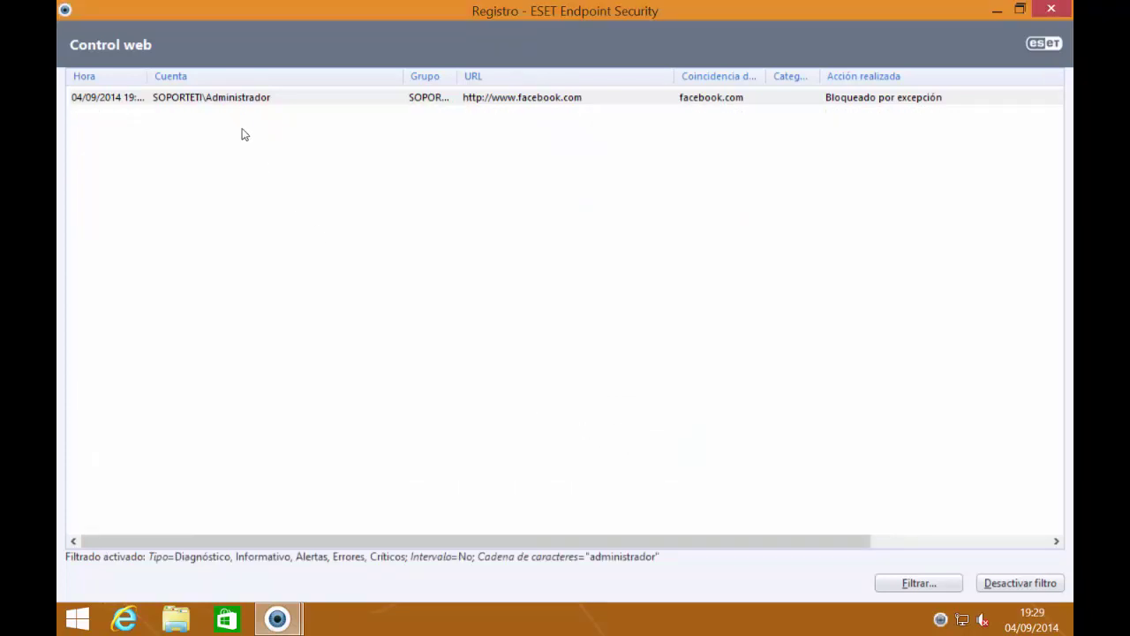
click(235, 99)
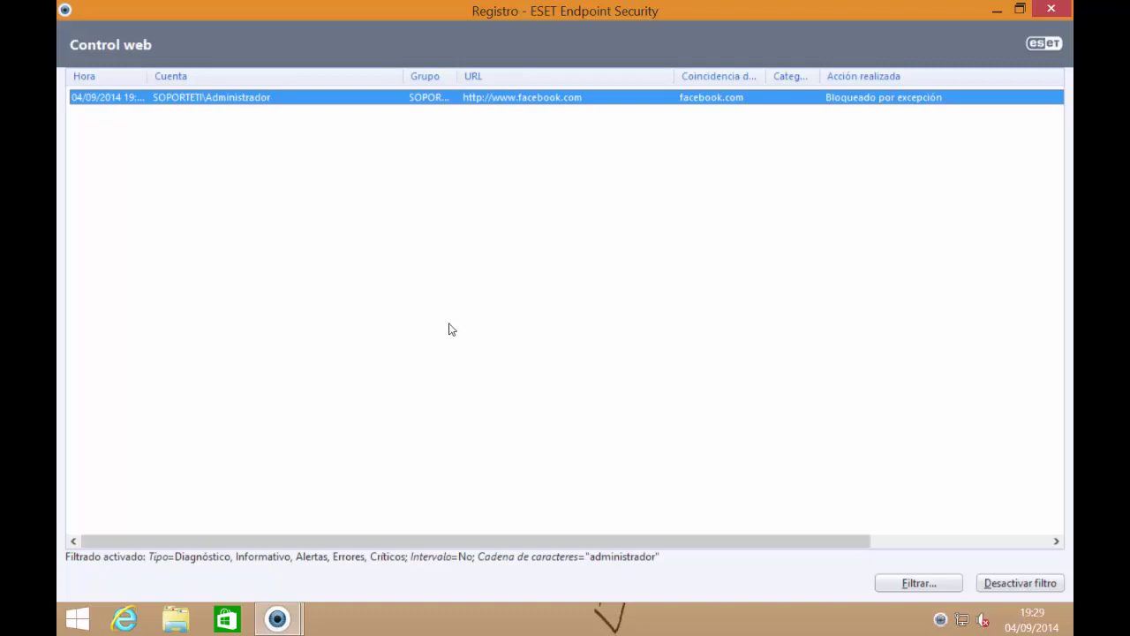
click(443, 327)
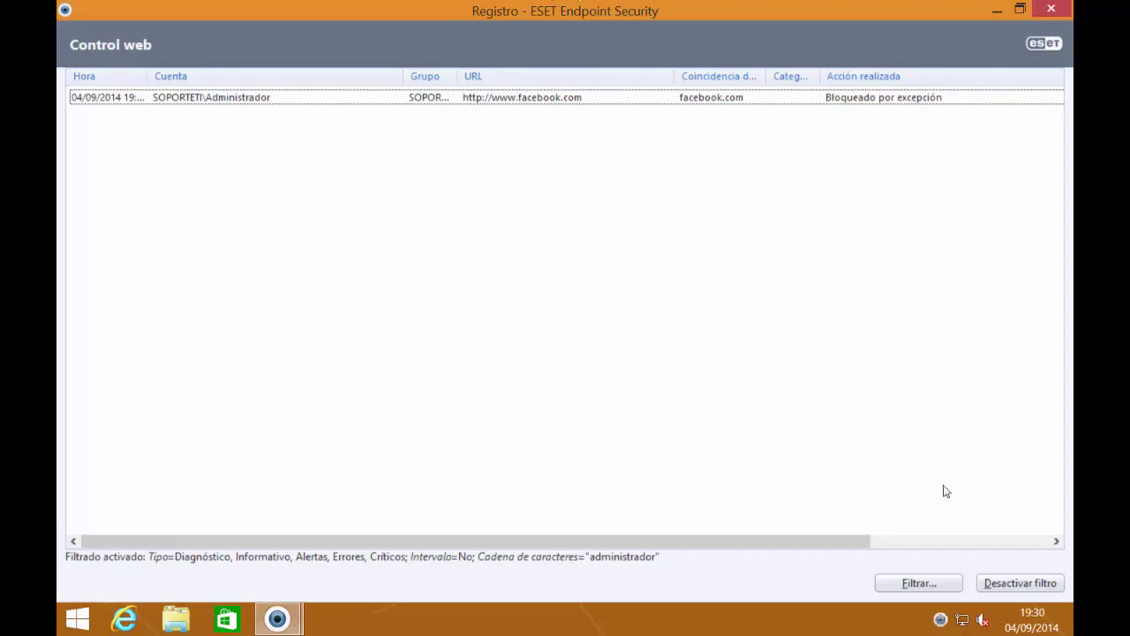
- Turn off the Control web log filter and select the Administrador entry for facebook.com in the full list
click(998, 584)
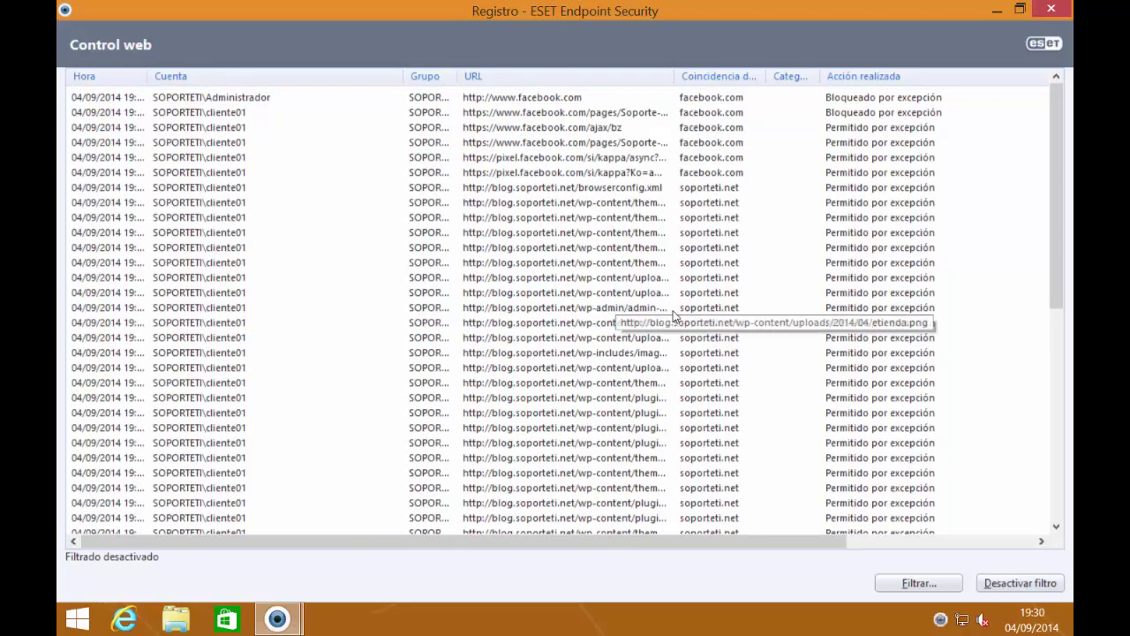
click(839, 187)
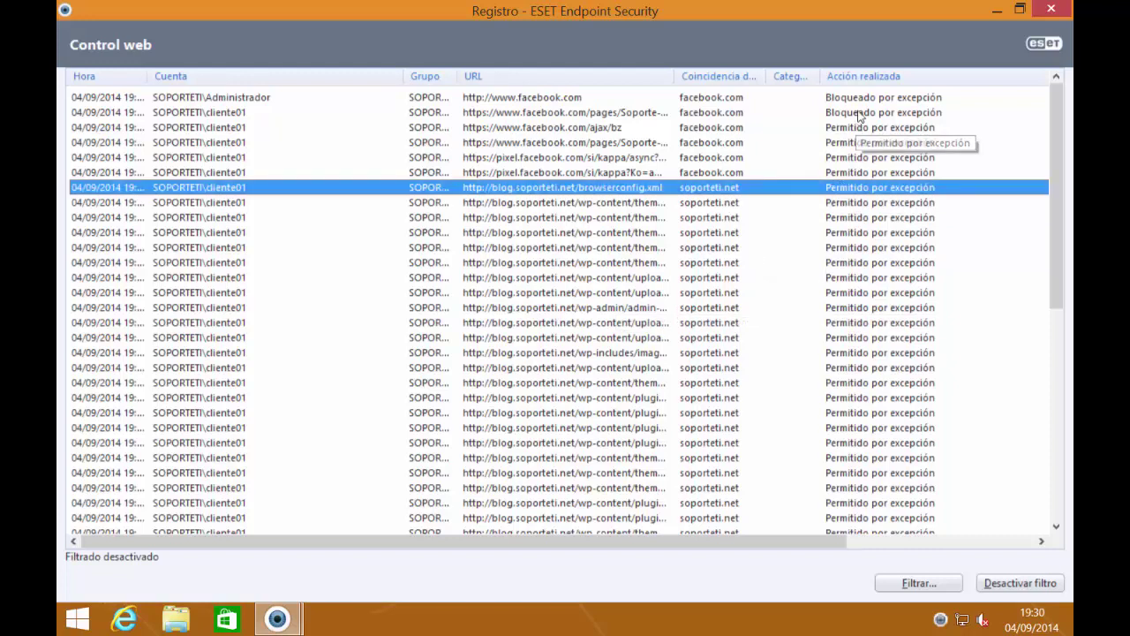
key(Home)
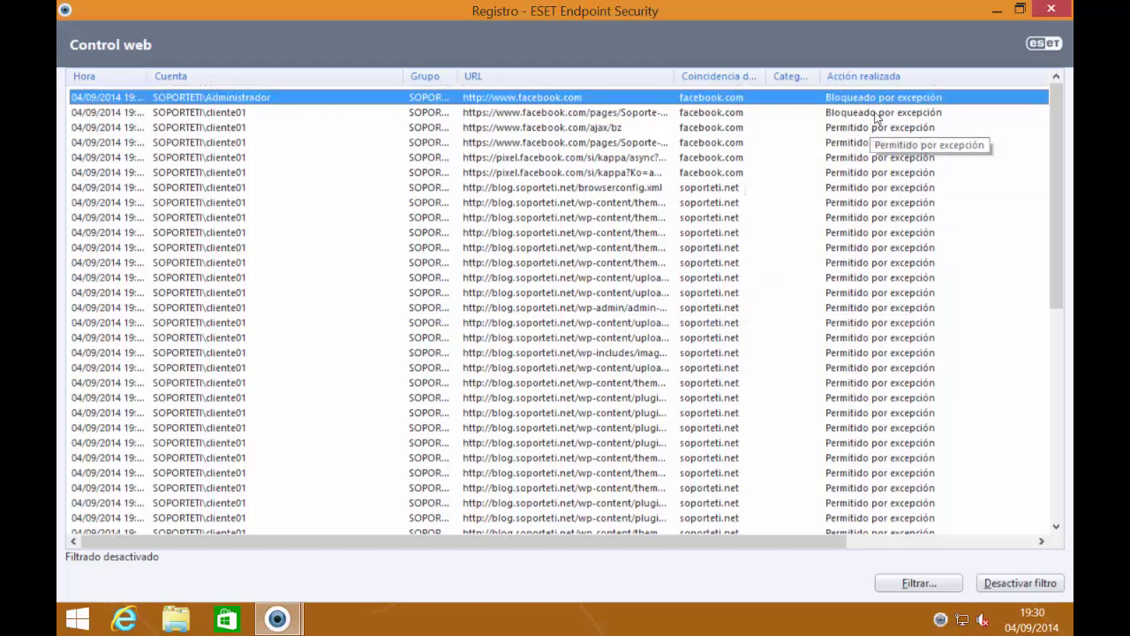
- Open the log filter settings and limit the searched columns to Acción realizada only
click(914, 584)
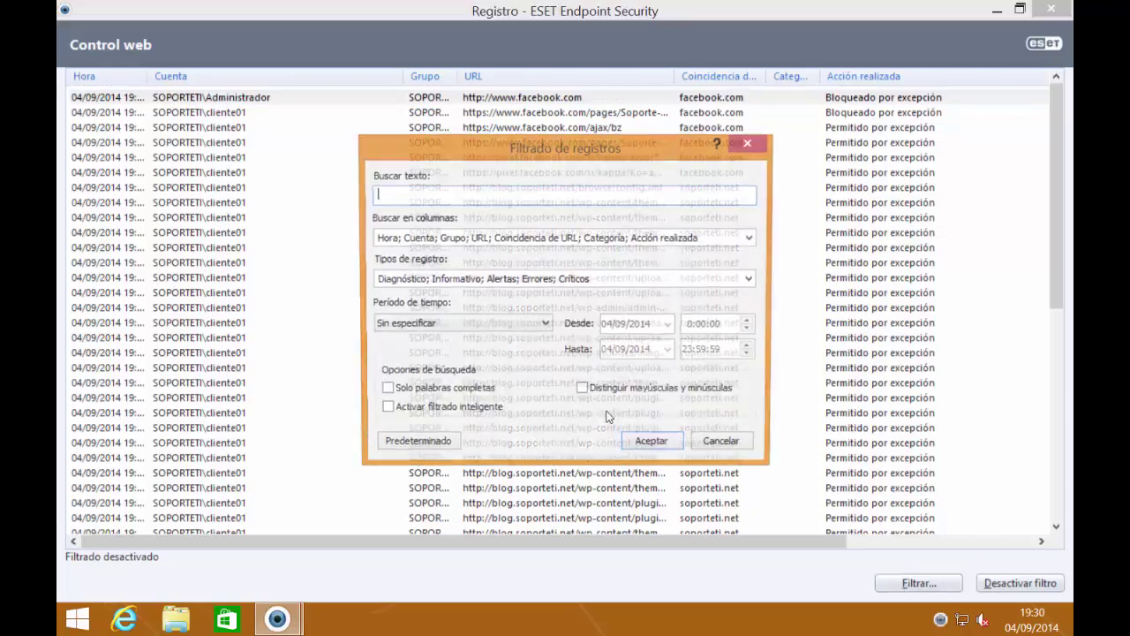
click(515, 327)
click(495, 341)
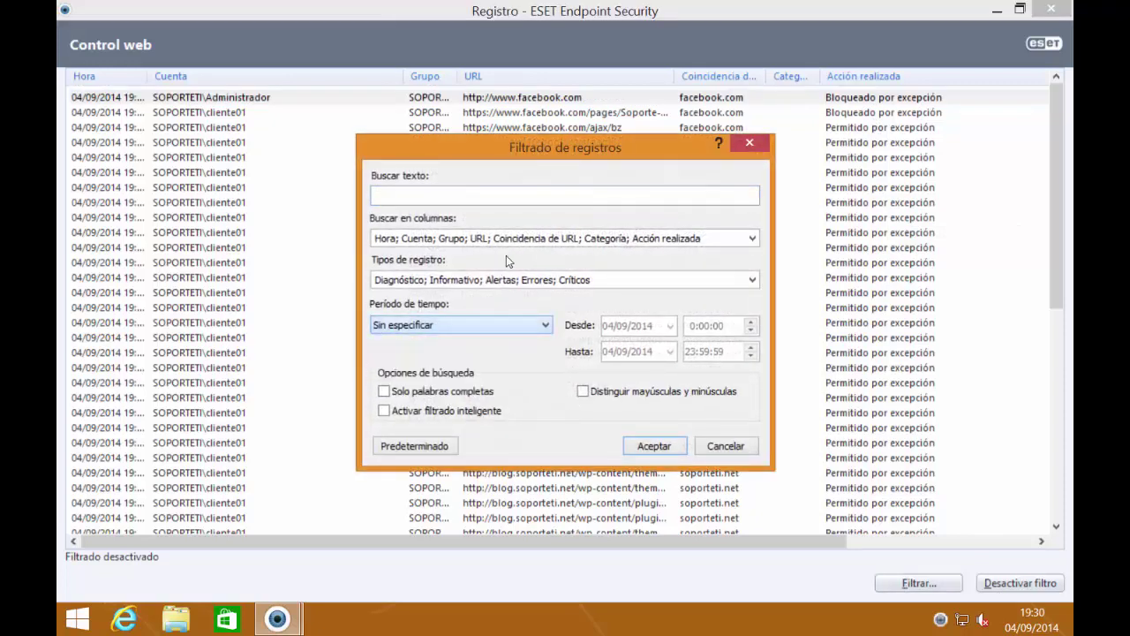
click(513, 238)
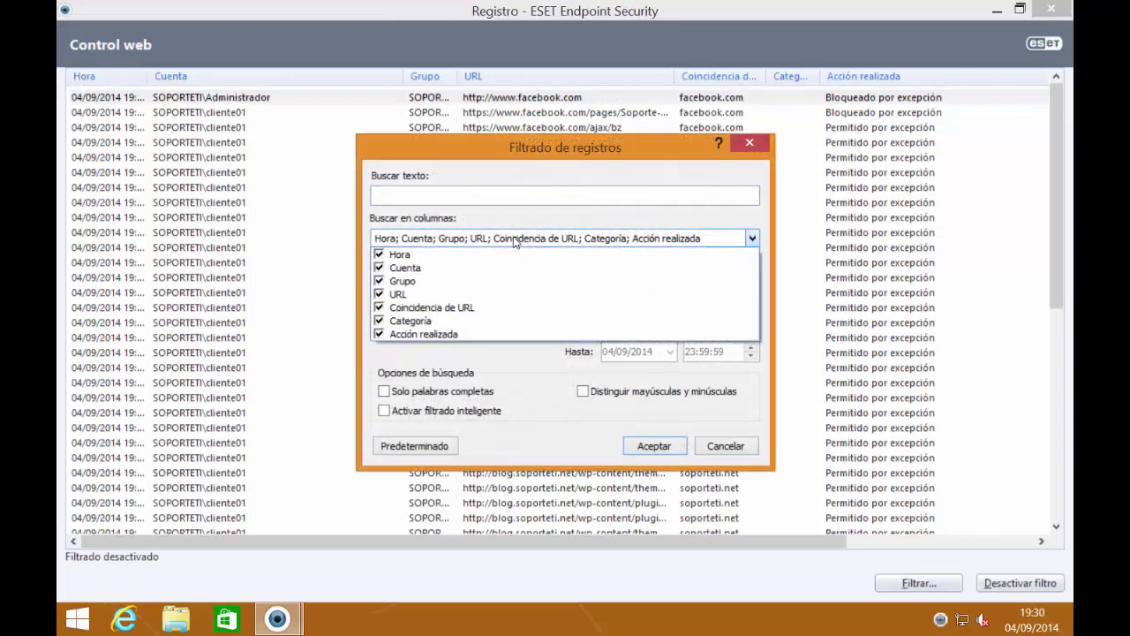
click(380, 320)
click(380, 307)
click(380, 294)
click(380, 281)
click(380, 268)
click(380, 255)
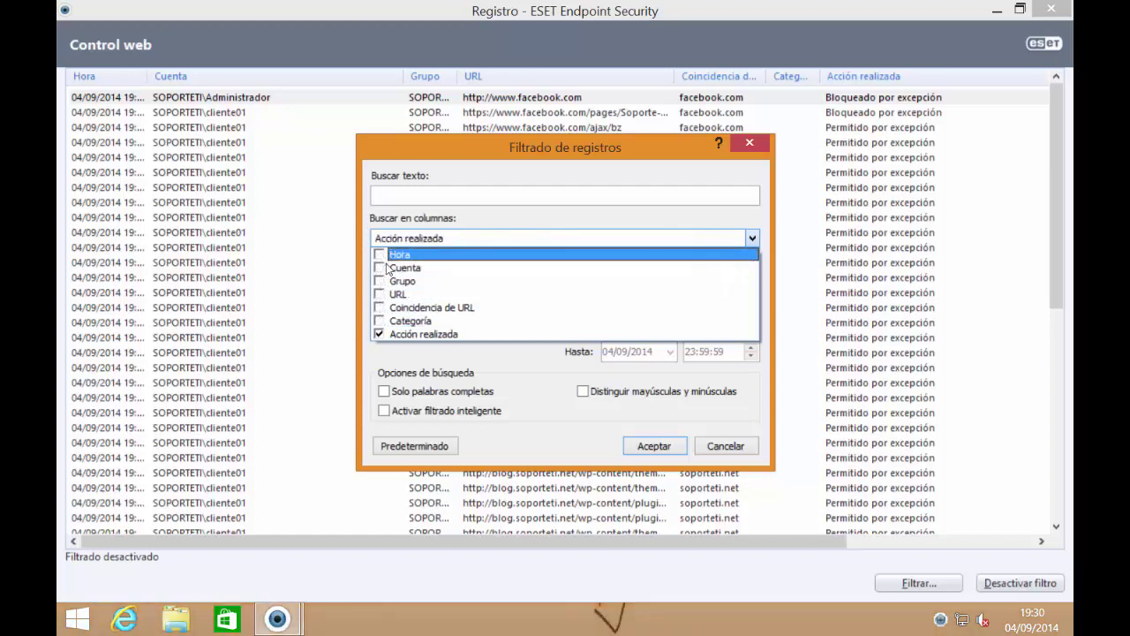
click(502, 334)
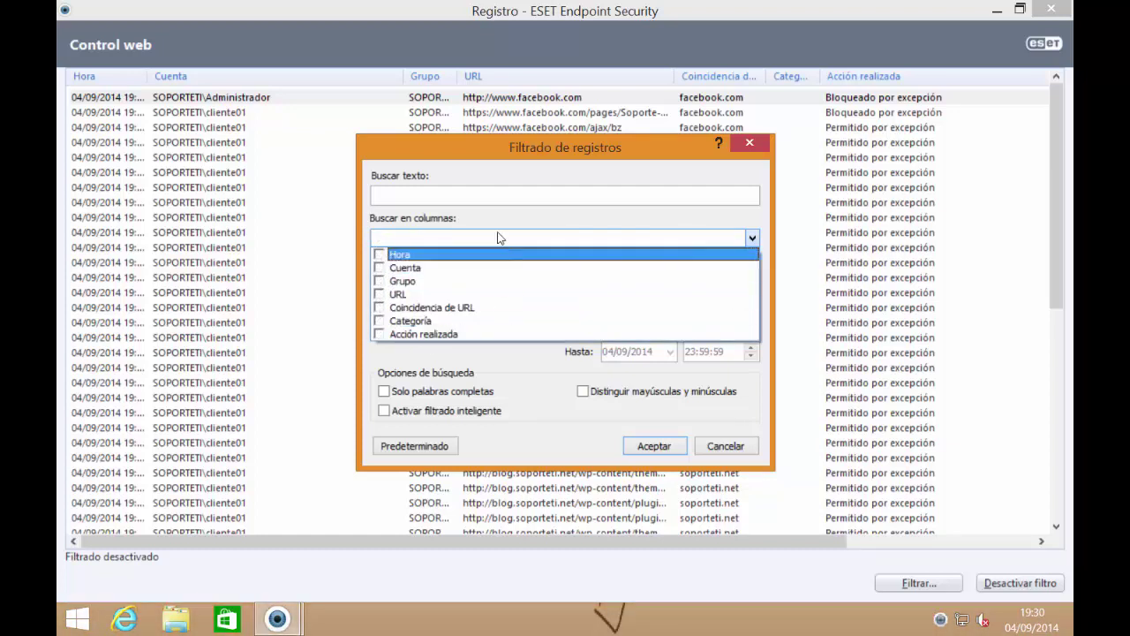
click(477, 334)
click(475, 350)
- Filter the Control web log by the text bloqueado
click(492, 196)
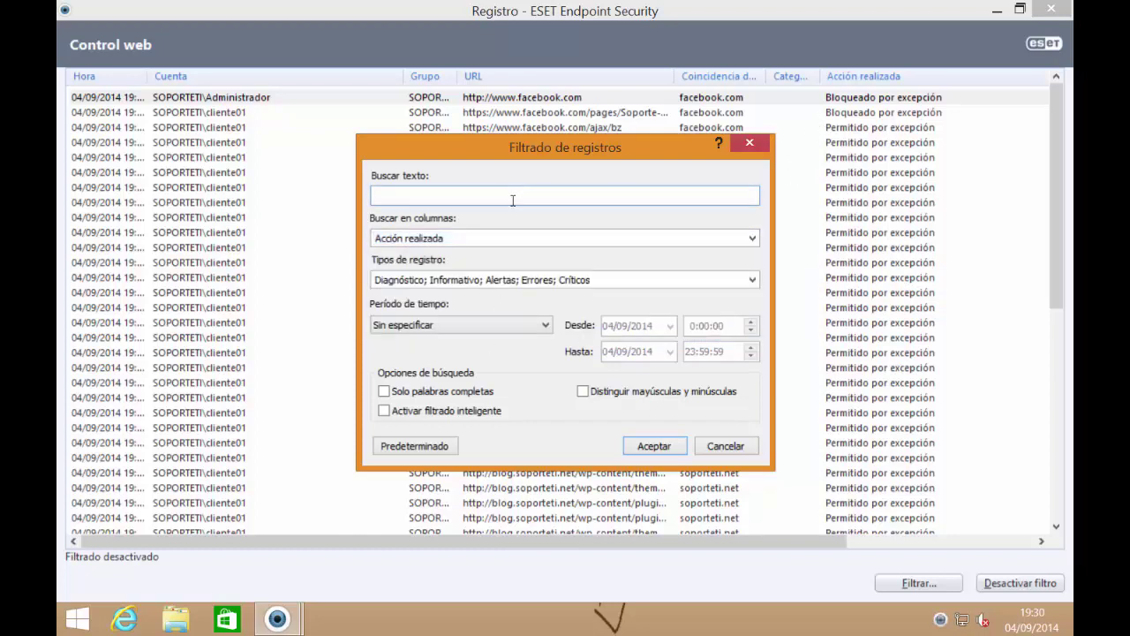
text(bloqueado)
click(654, 446)
- Examine the blocked facebook.com entries of Administrador and cliente01, widening the Hora column to read their full times
click(883, 100)
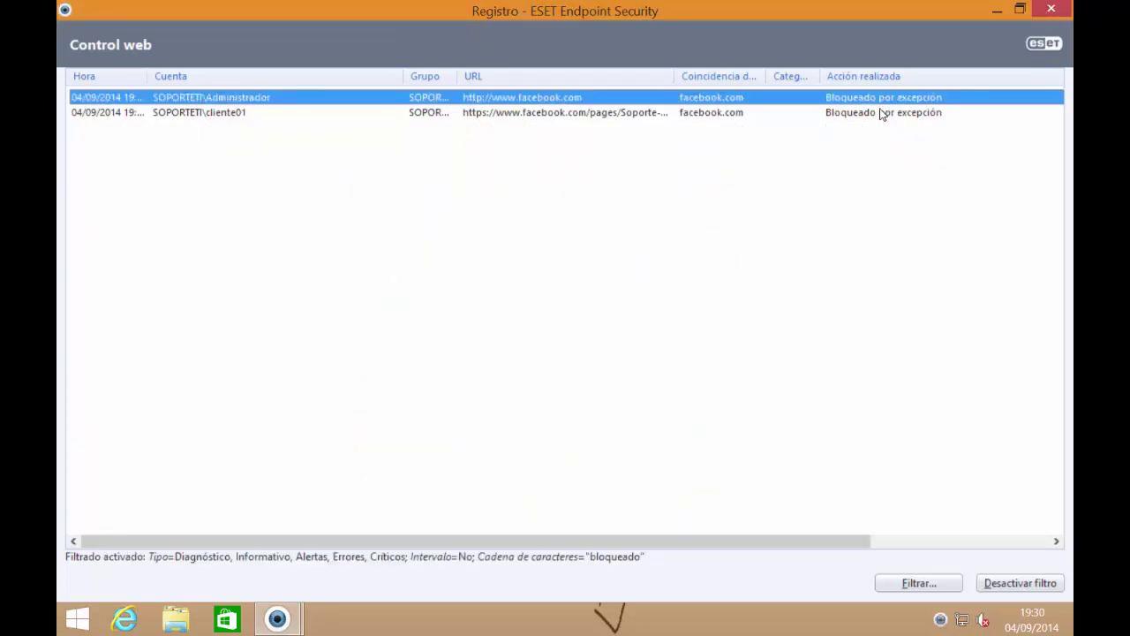
click(876, 114)
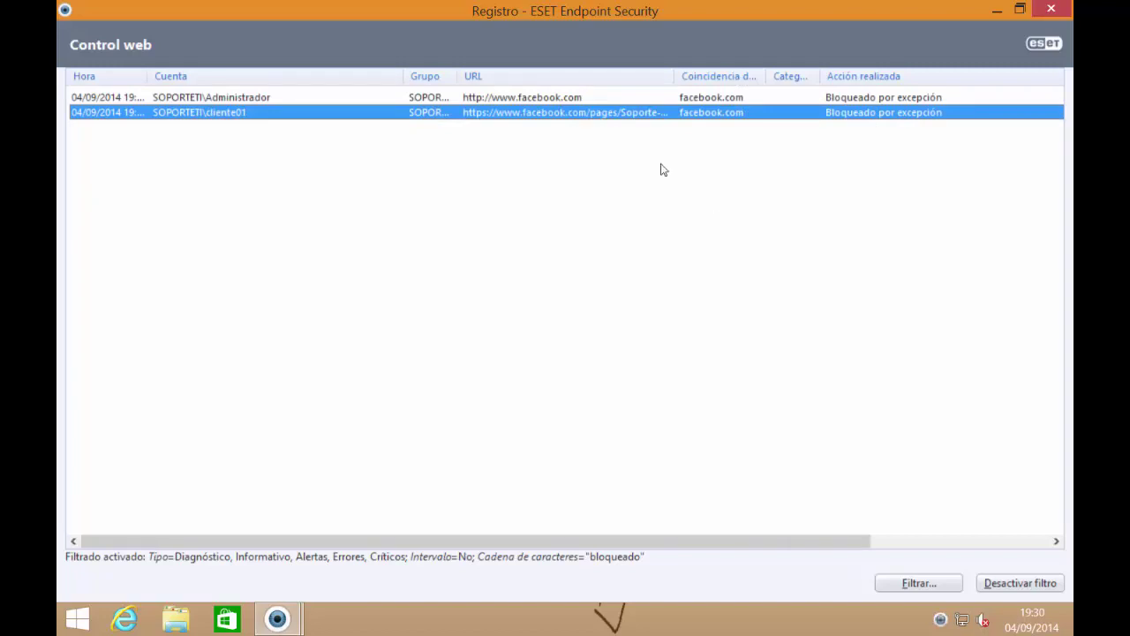
double_click(147, 75)
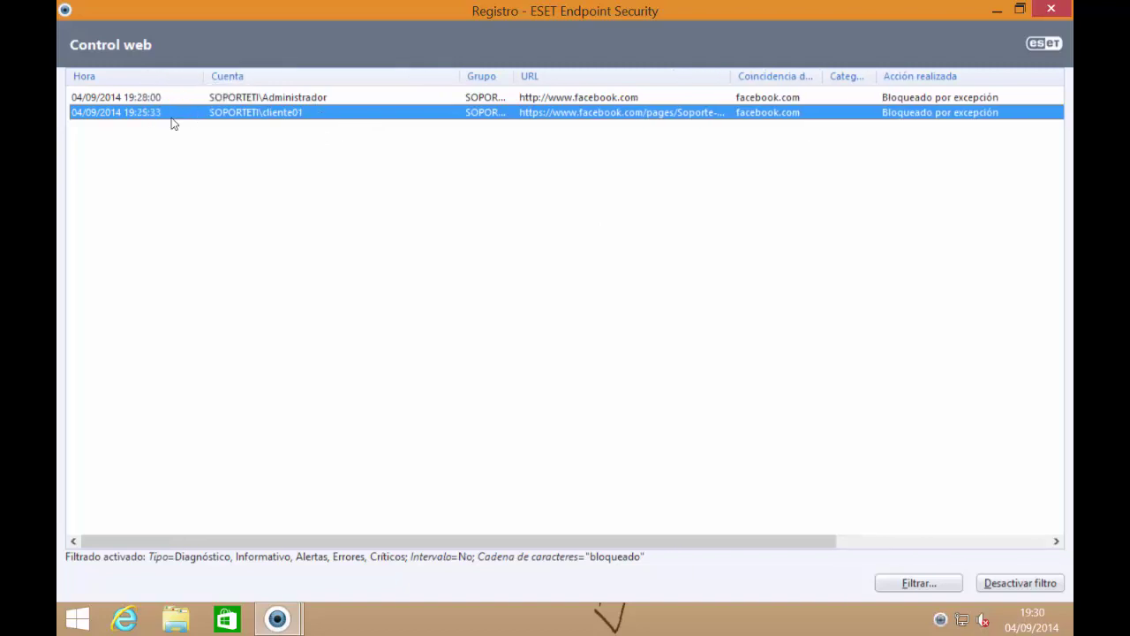
- Turn off the log filter and examine the facebook.com and soporteti.net entries allowed for cliente01
click(988, 584)
click(997, 584)
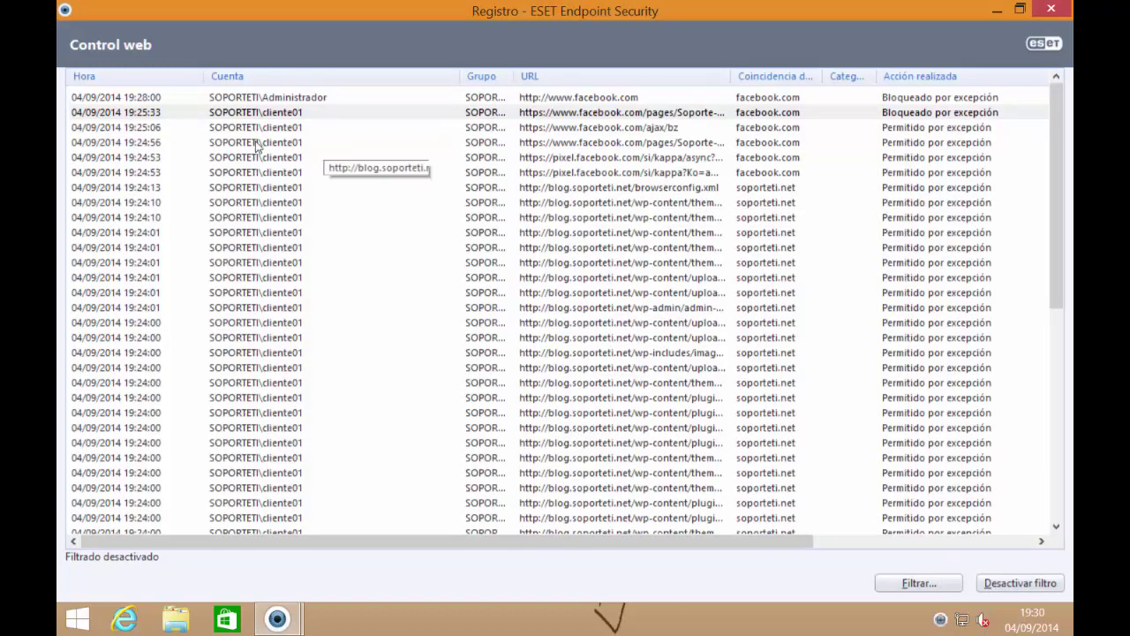
click(177, 129)
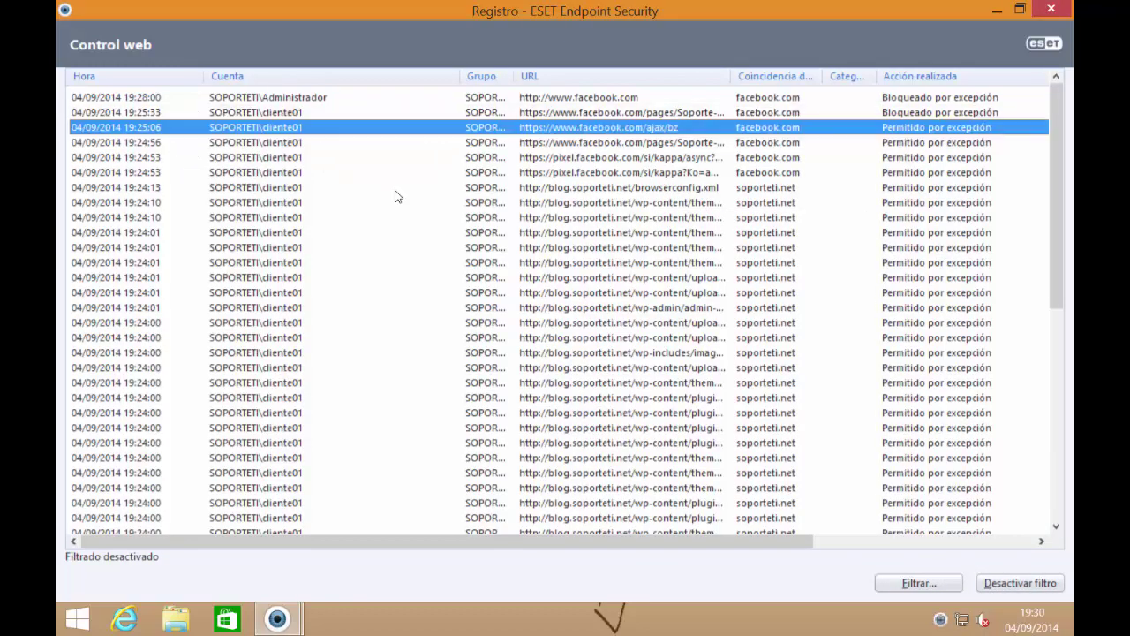
click(578, 174)
shift+click(579, 129)
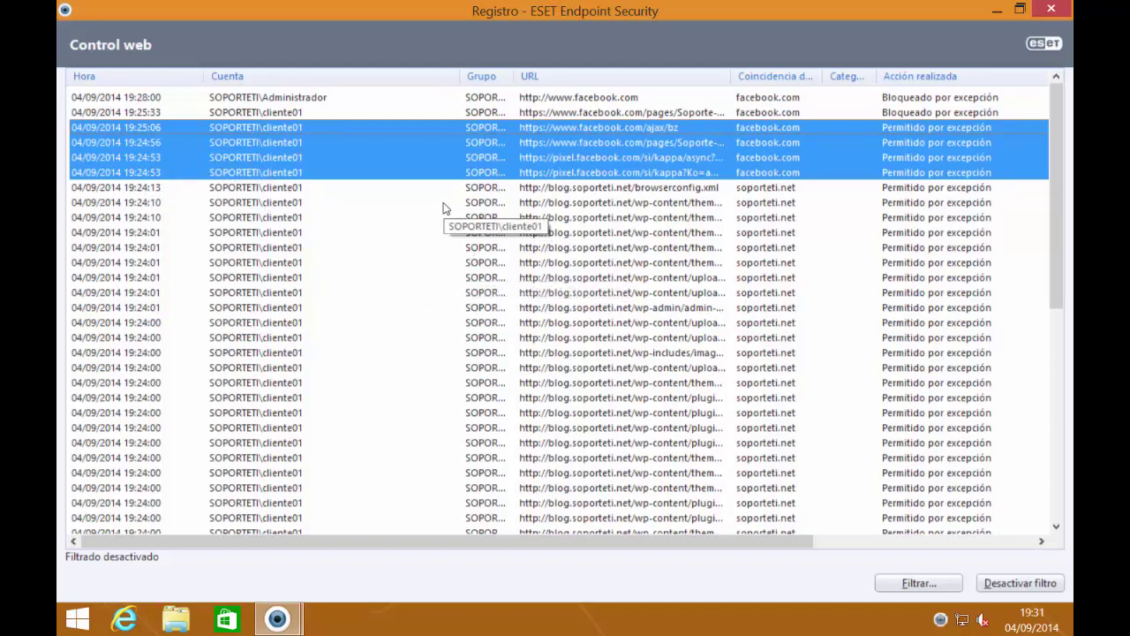
click(486, 190)
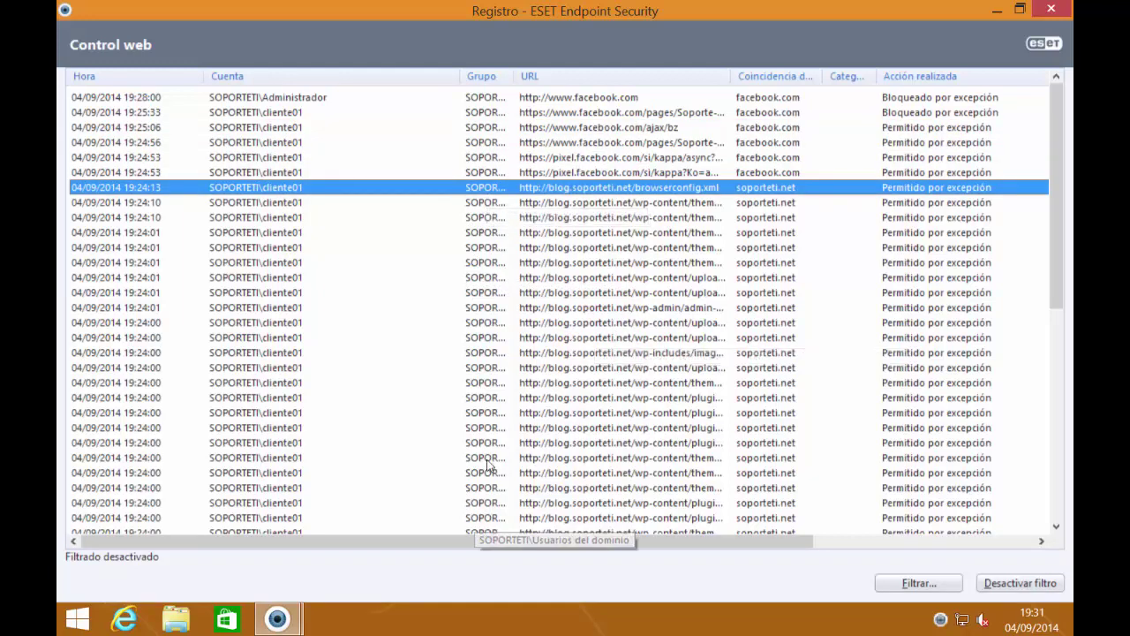
scroll(489, 463, down, 3)
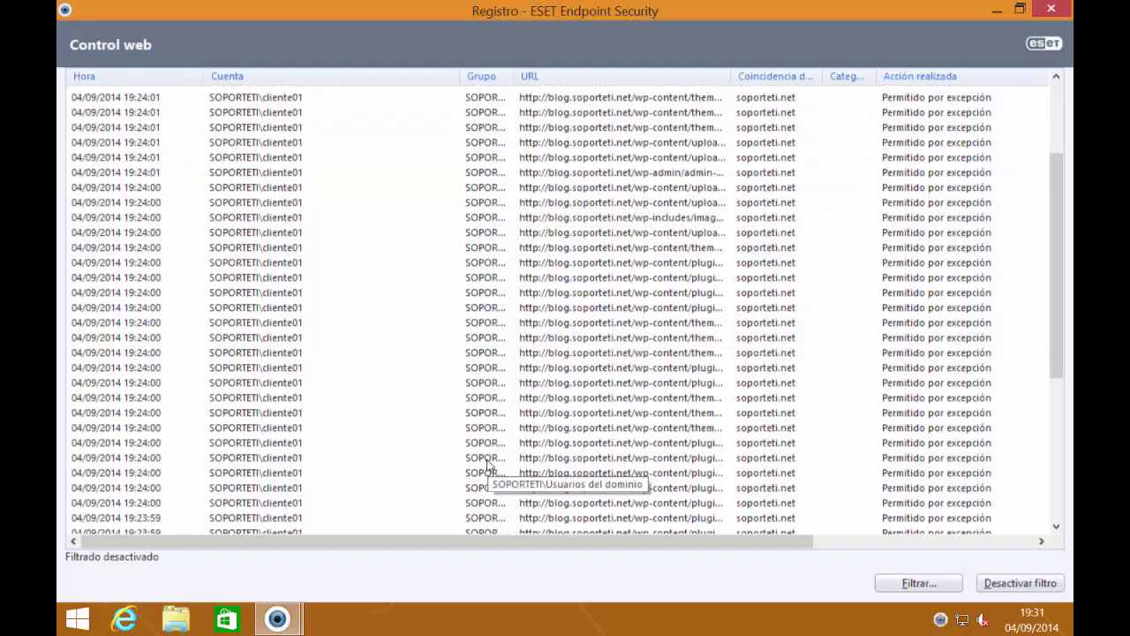
- Limit the log filter's searched columns to URL only and close the filter settings
click(907, 584)
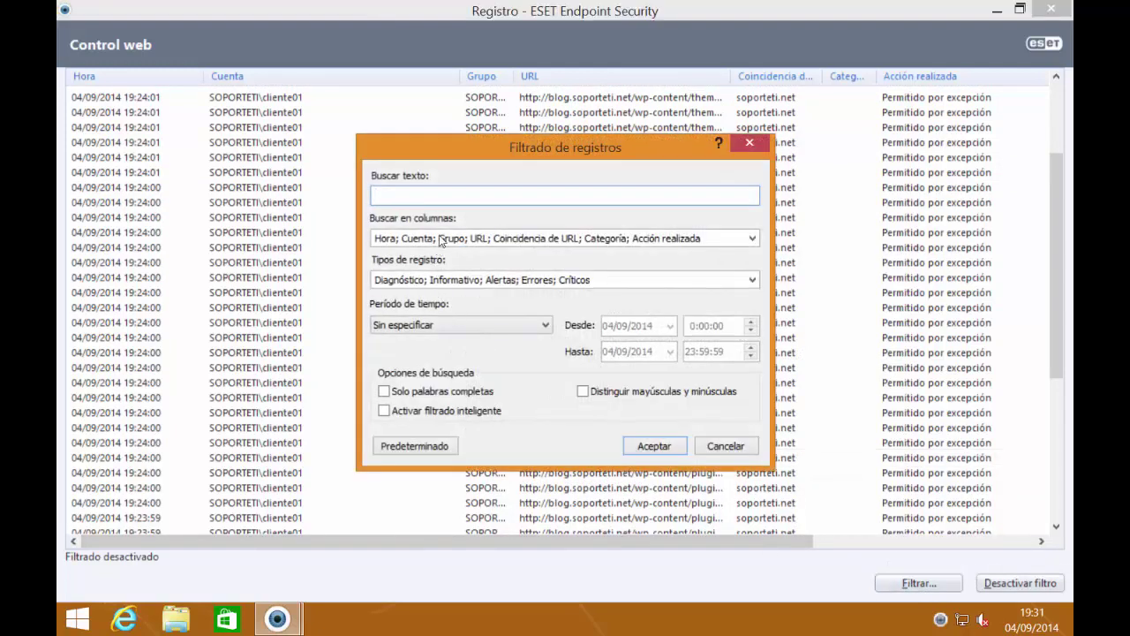
click(442, 238)
click(380, 307)
click(380, 320)
click(380, 334)
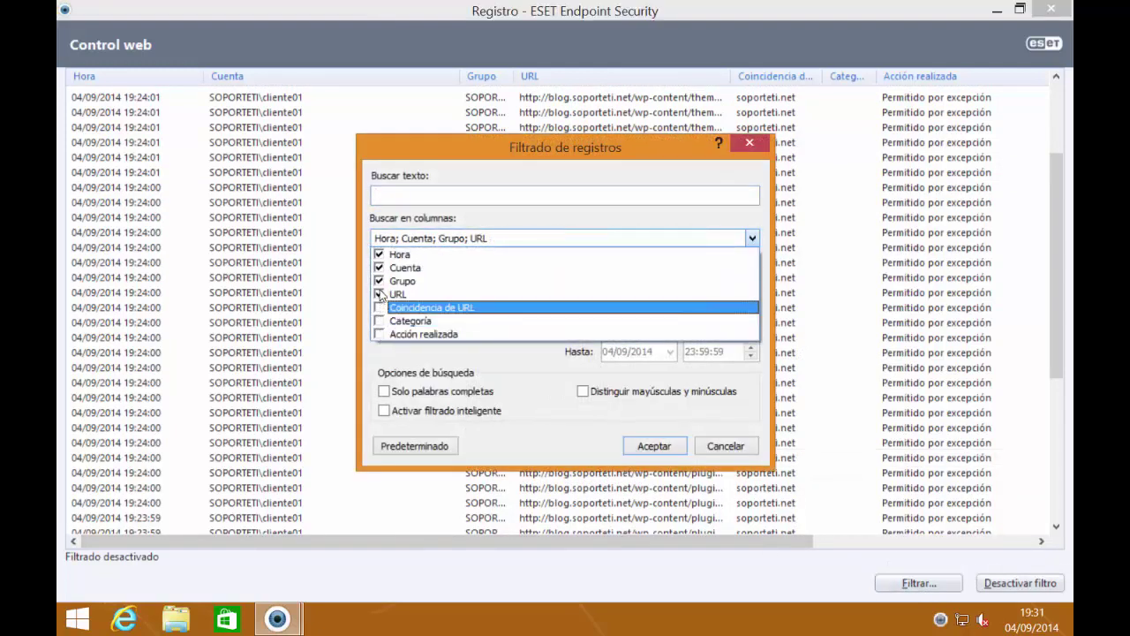
click(379, 281)
click(380, 267)
click(379, 254)
click(417, 193)
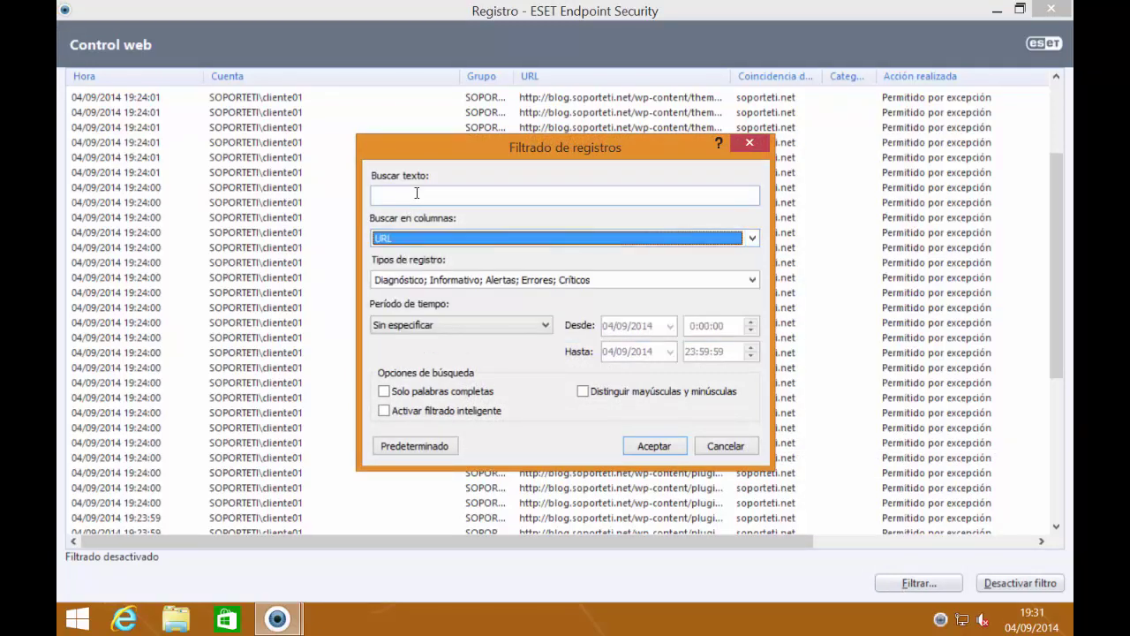
key(Escape)
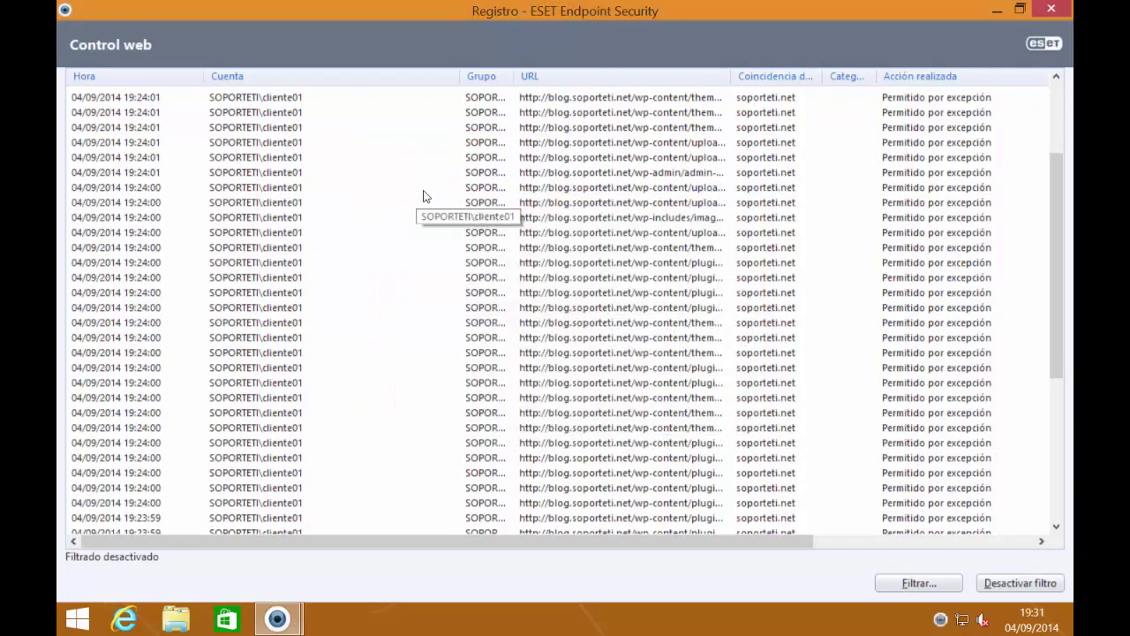
- Filter the Control web log by the text soporteti in the URL column
click(937, 583)
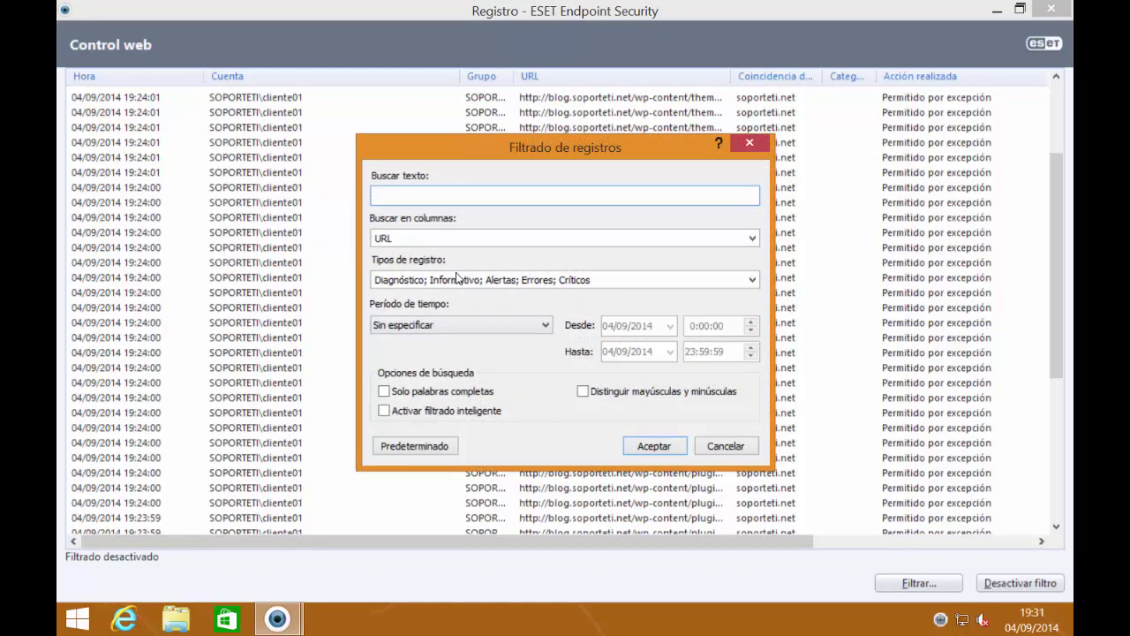
click(456, 236)
click(455, 237)
click(466, 191)
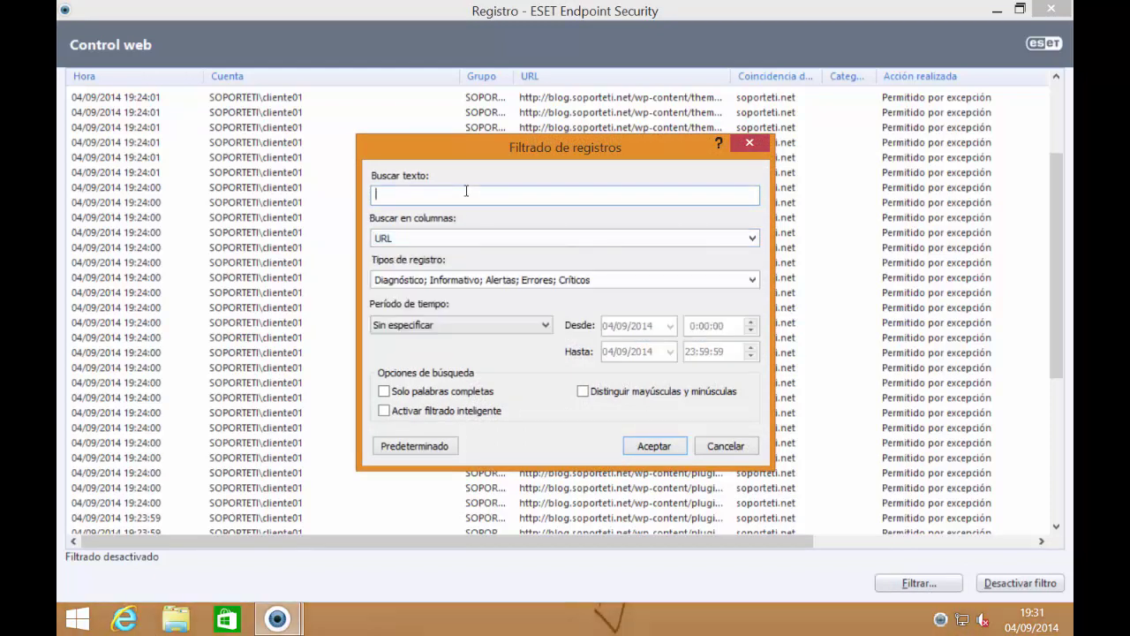
text(so)
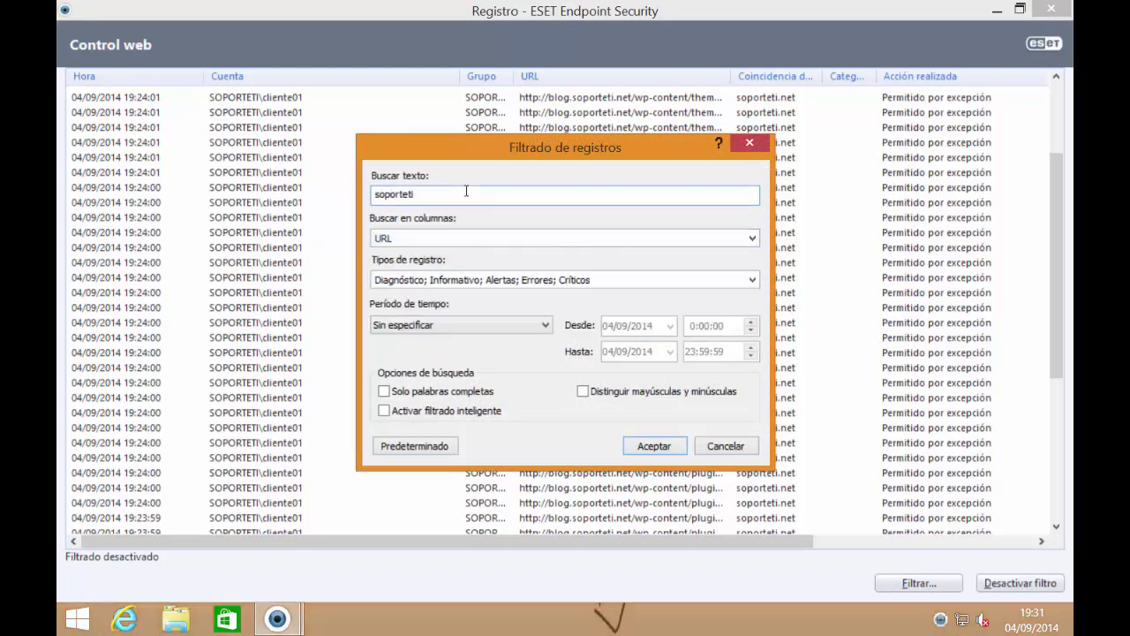
text(porteti)
click(638, 445)
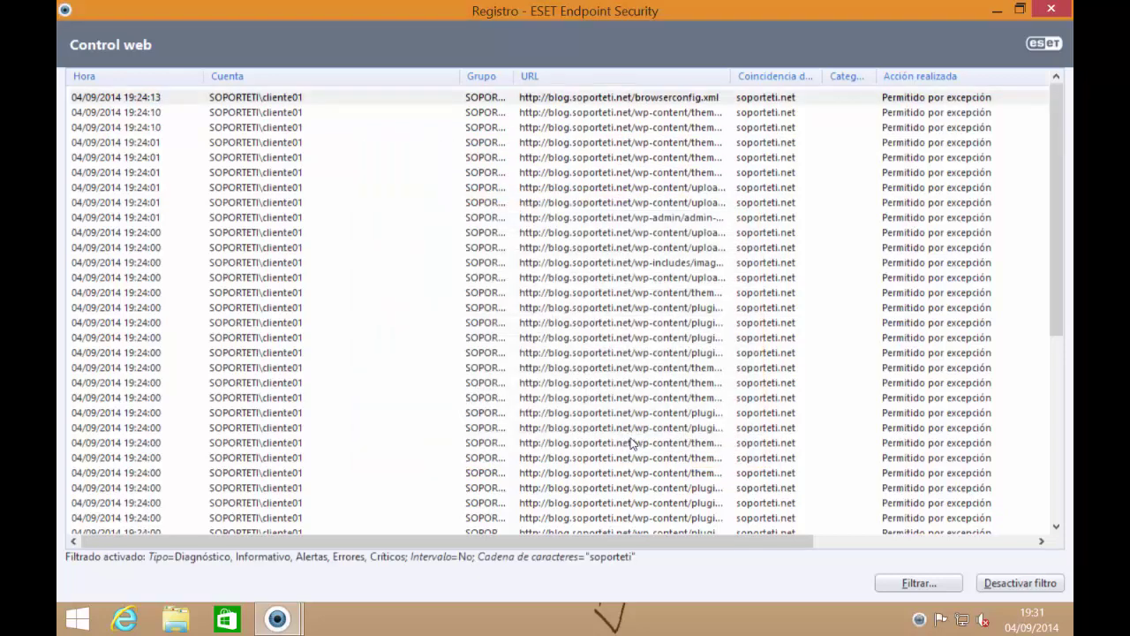
- Look through the times and actions of the filtered soporteti entries, and turn off the filter
scroll(739, 354, down, 4)
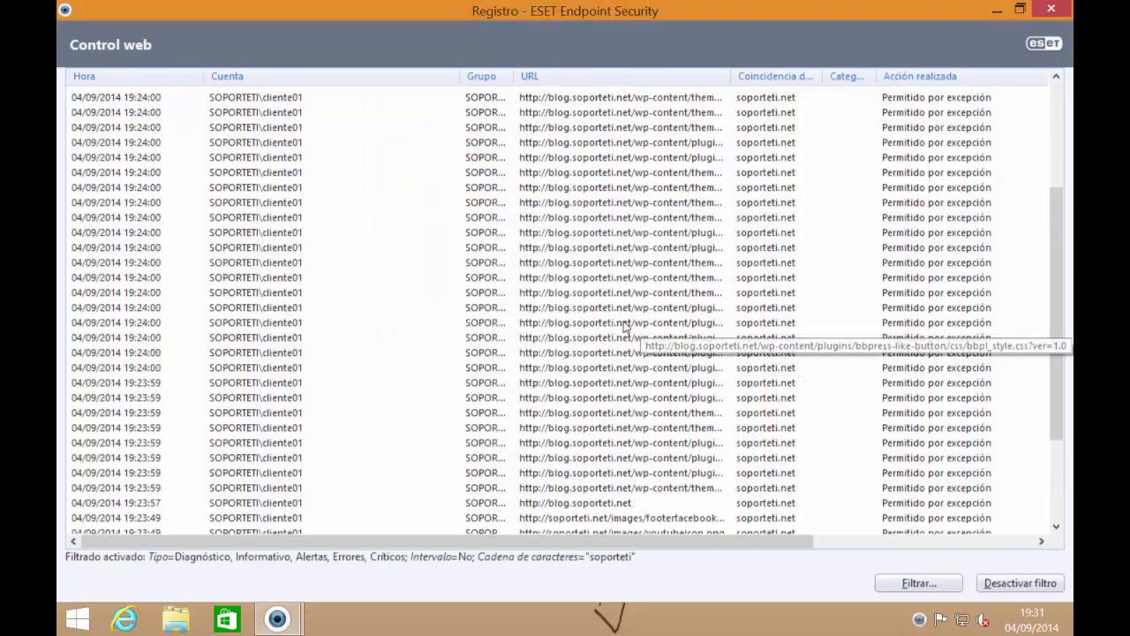
click(150, 518)
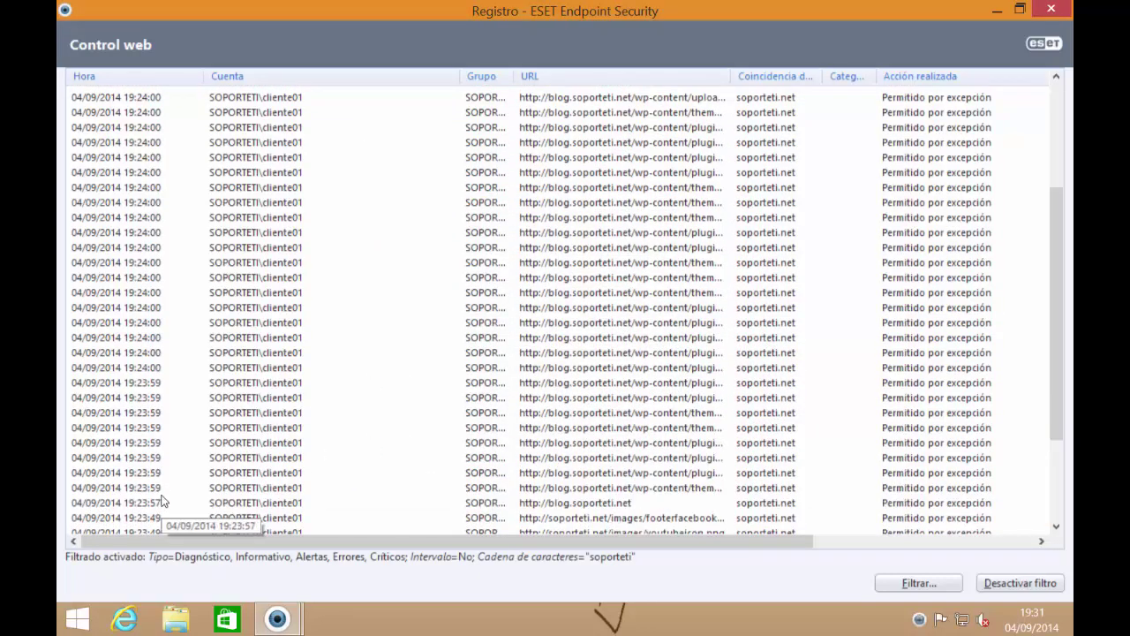
scroll(164, 508, up, 7)
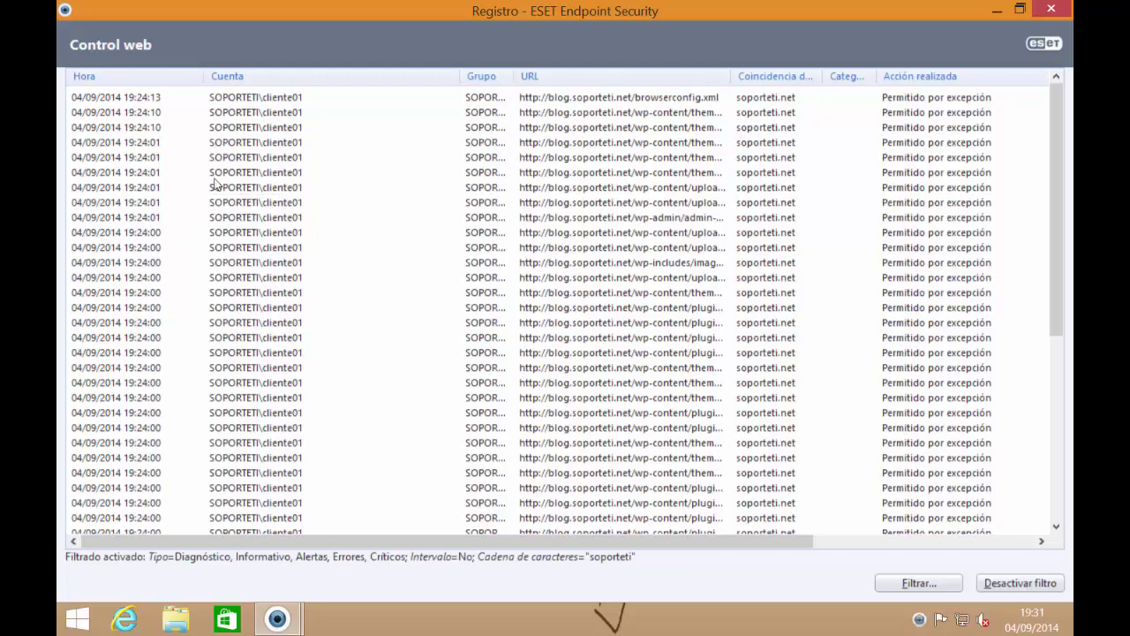
click(991, 585)
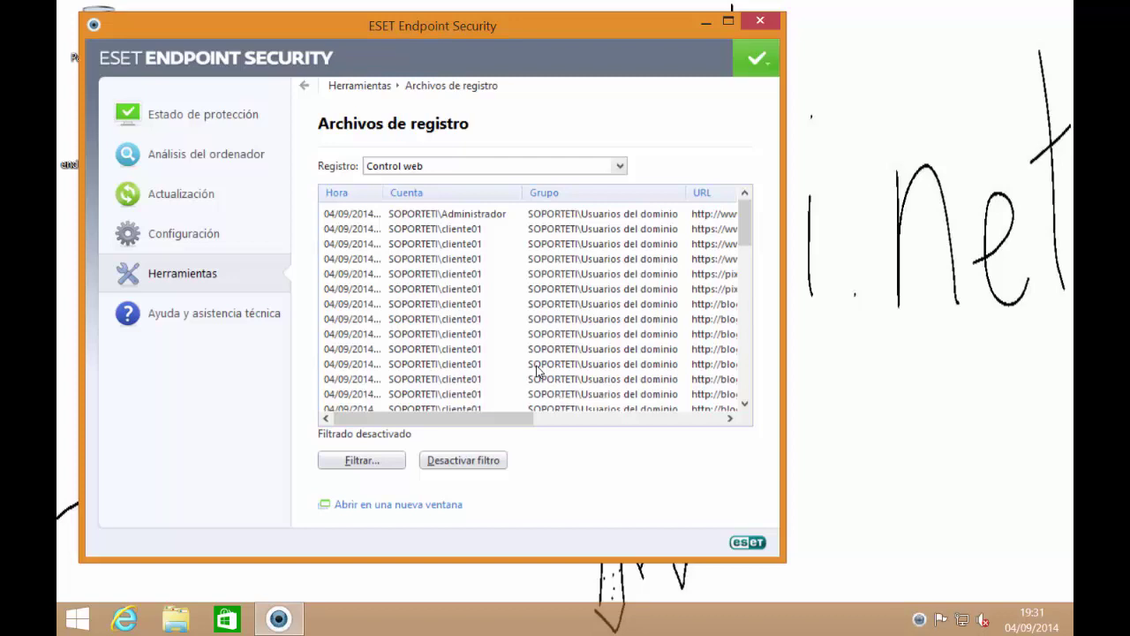
- View Control de acceso web under Web y correo electrónico in the advanced configuration, accept, and close ESET Endpoint Security
click(175, 237)
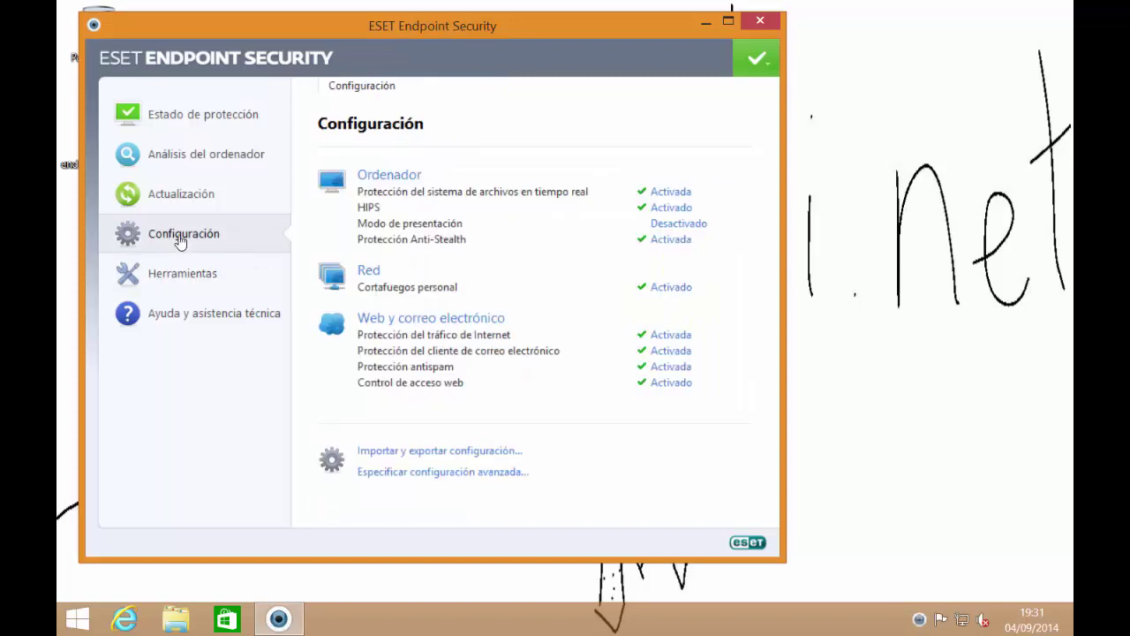
click(413, 479)
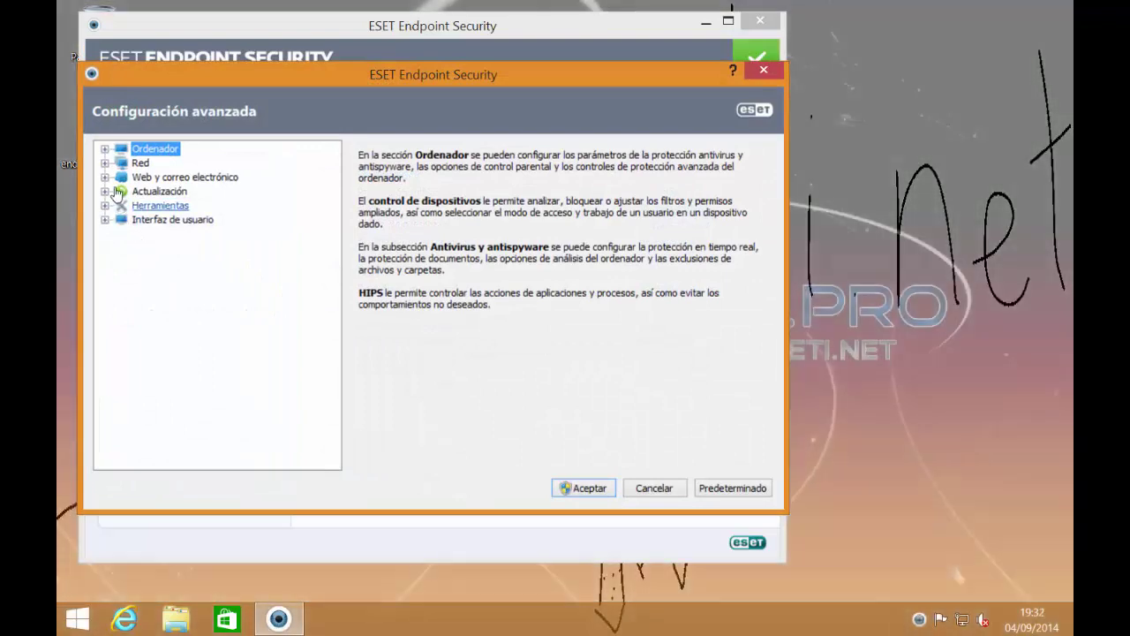
click(104, 176)
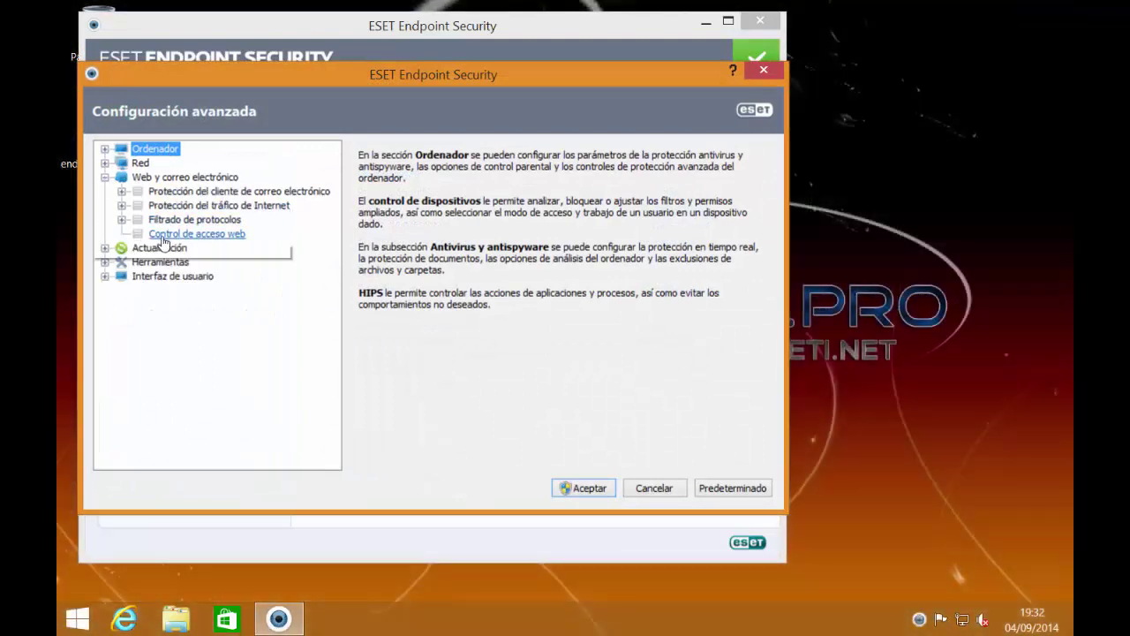
click(576, 489)
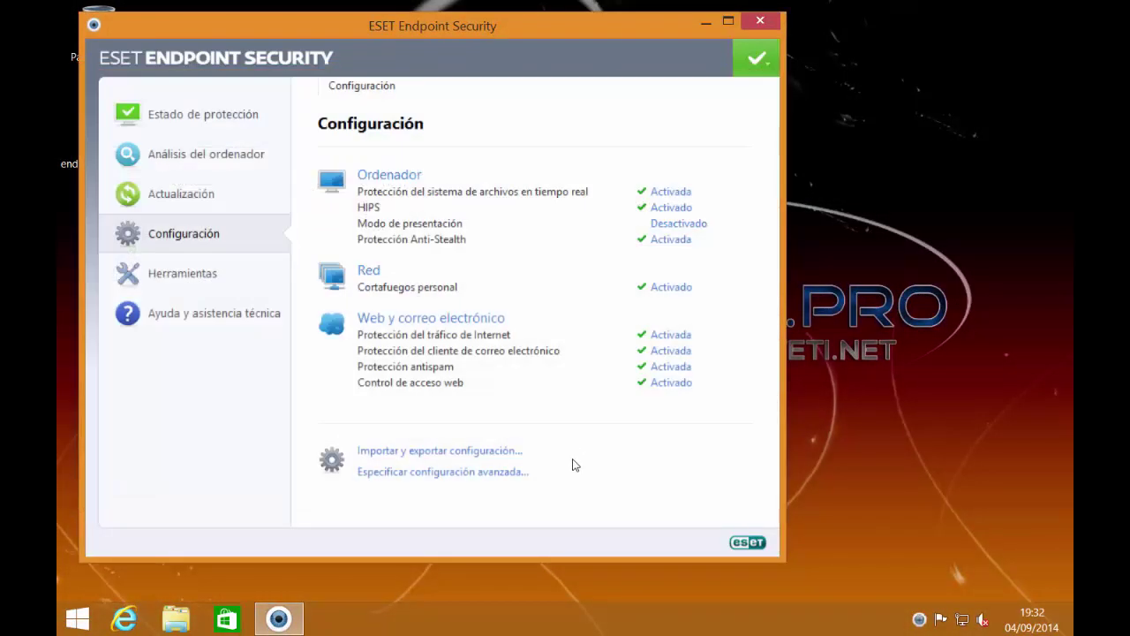
click(749, 25)
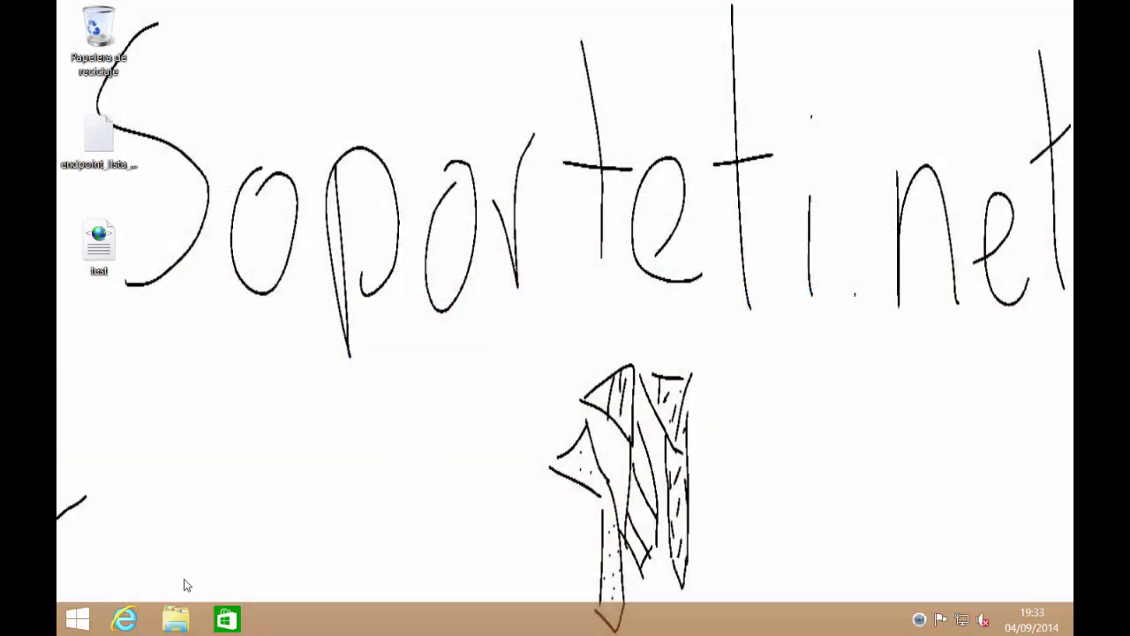
- Switch to Internet Explorer and open the site soporteti.net
click(124, 619)
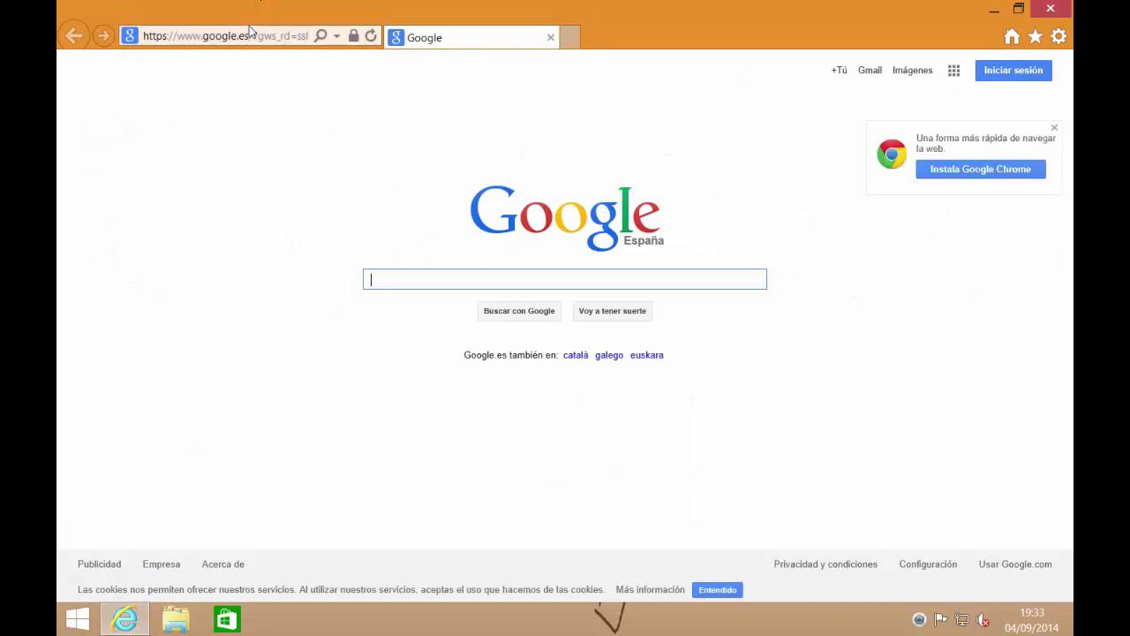
click(249, 39)
text(soporteti.net)
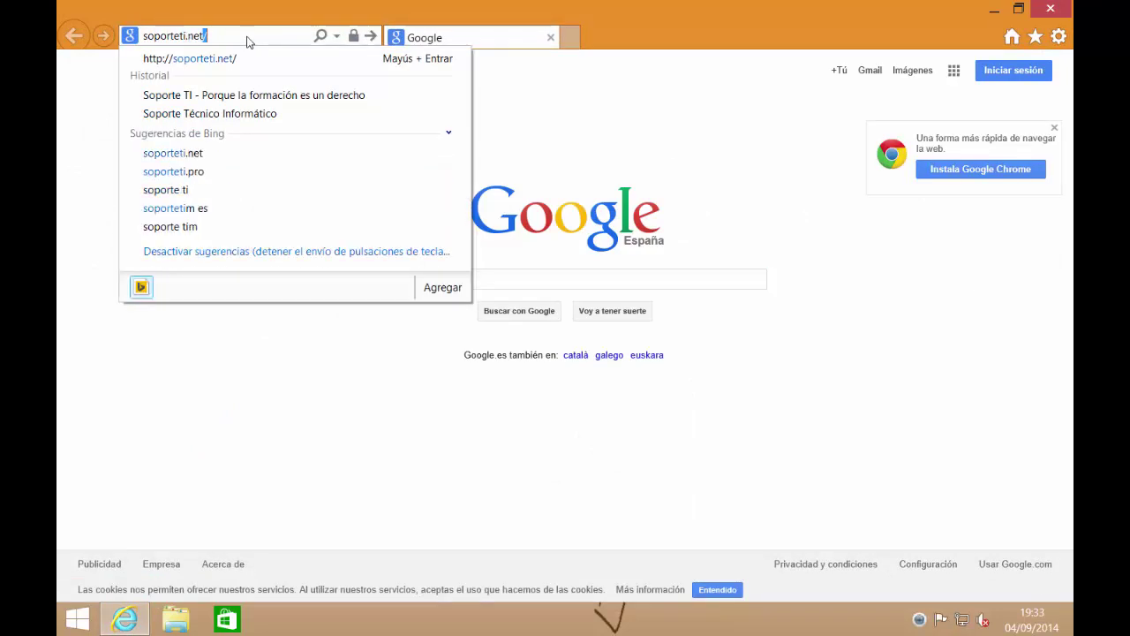
key(Return)
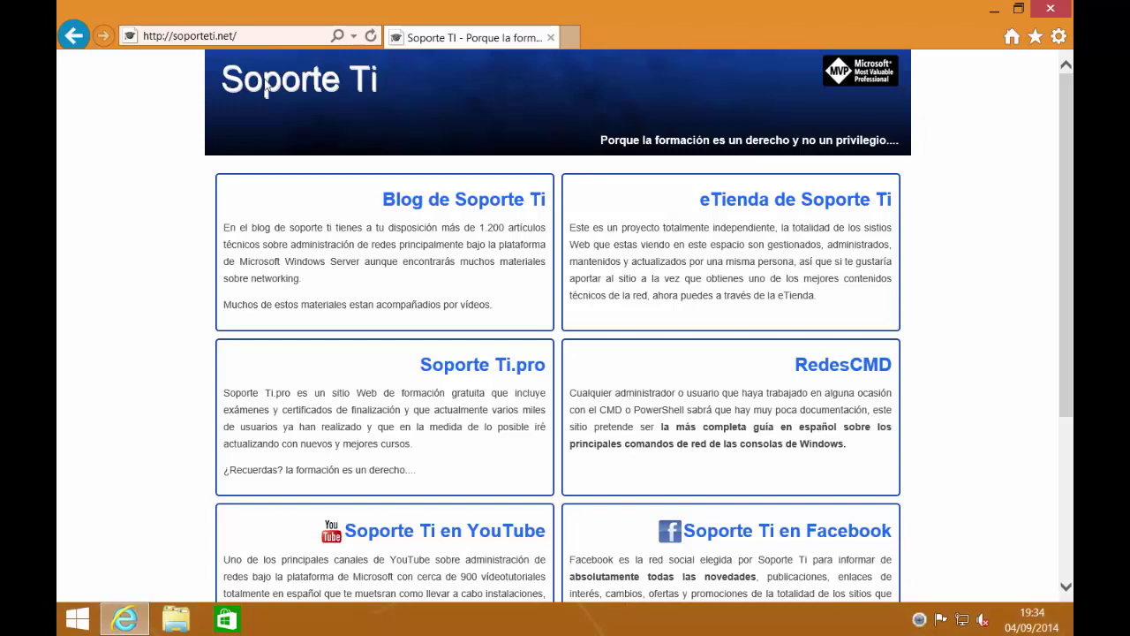
- Browse the sections of the soporteti.net home page and open the Soporte Ti en YouTube link
scroll(187, 234, down, 3)
scroll(187, 234, up, 3)
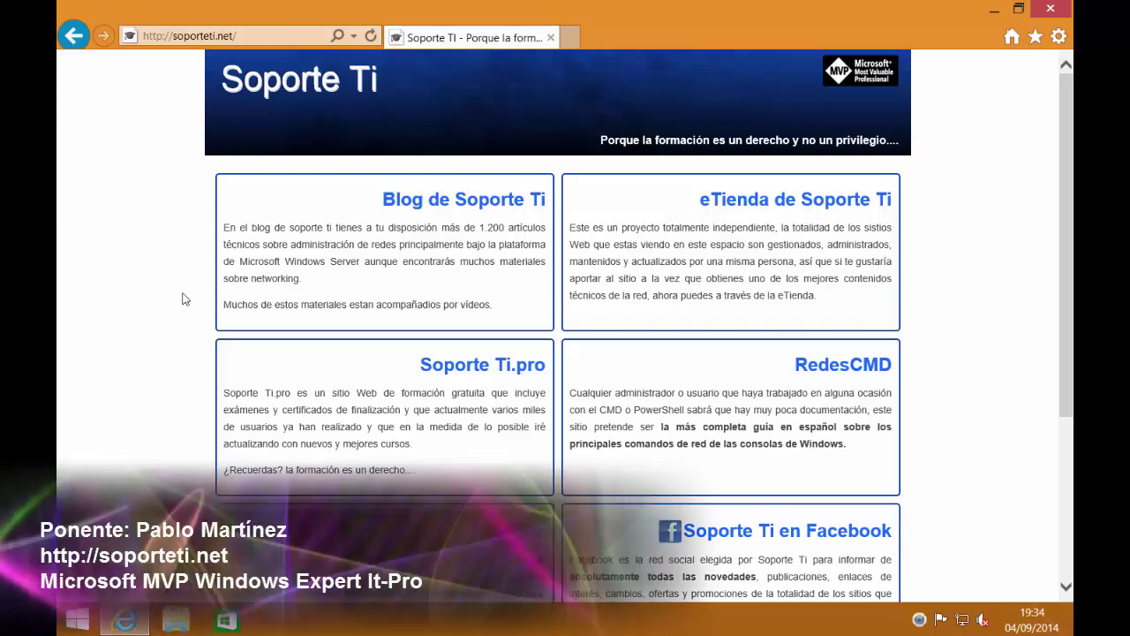
scroll(182, 301, down, 3)
scroll(180, 307, up, 3)
scroll(180, 306, down, 3)
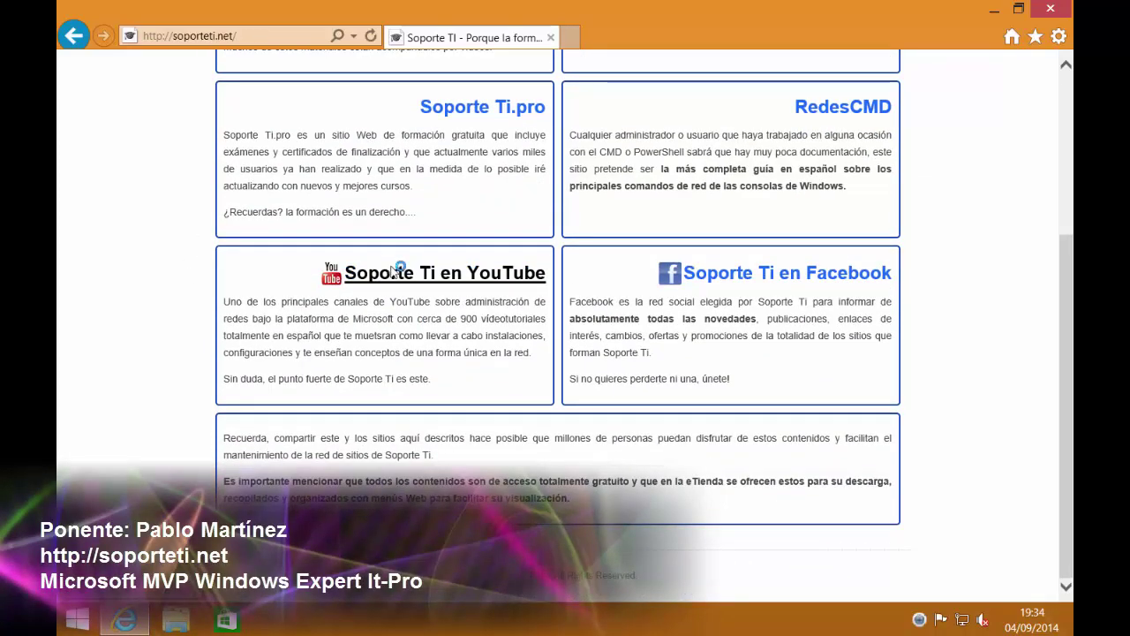
click(385, 275)
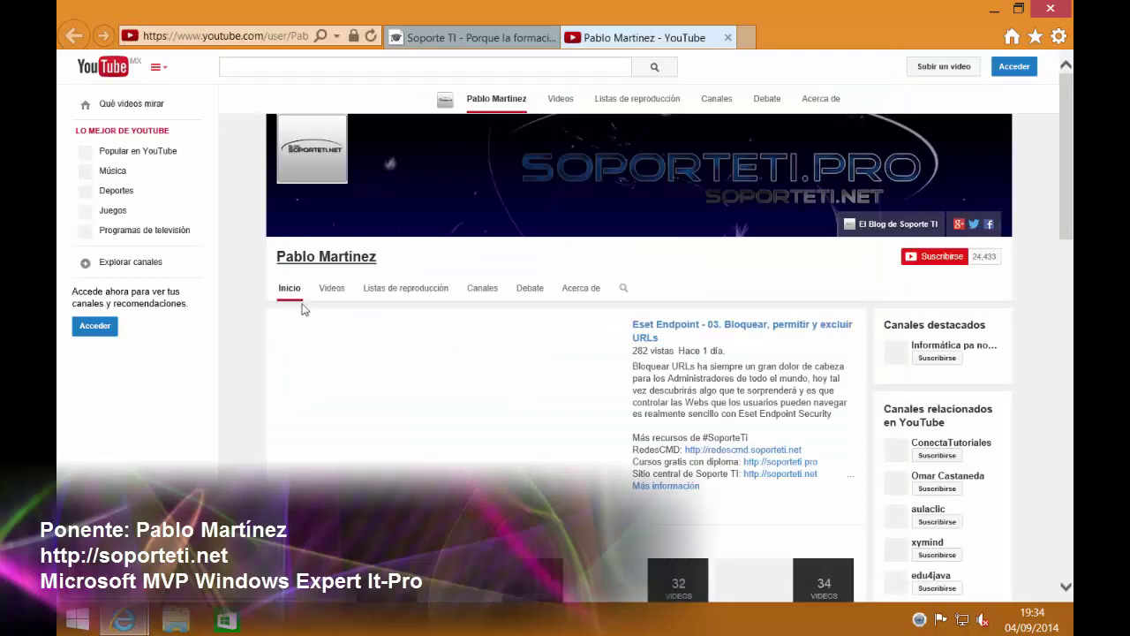